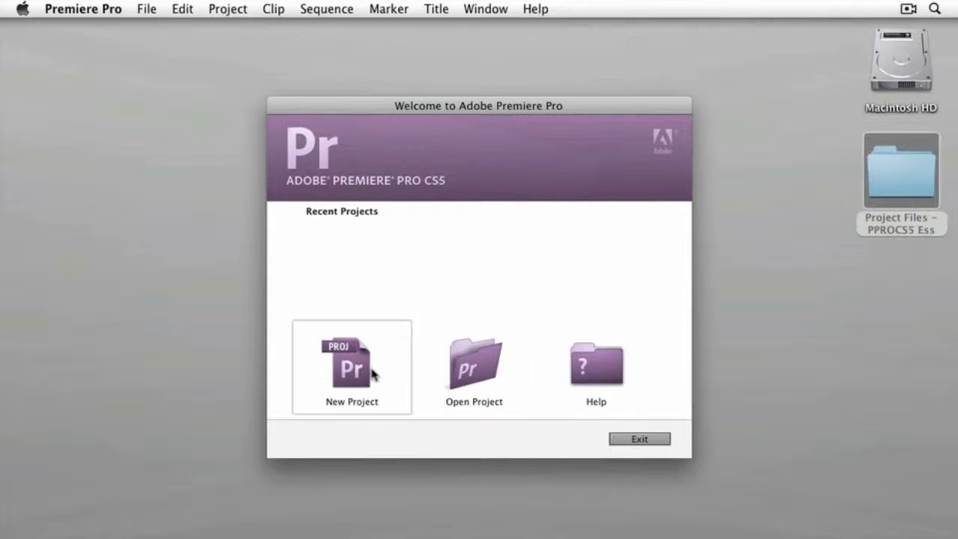
- Start a new project and set its location to the Chapter 01 folder inside Project Files - PPROCS5 Ess on the Desktop
{"action": "left_click", "coordinate": [356, 380]}
{"action": "left_click_drag", "start_coordinate": [449, 60], "coordinate": [444, 34]}
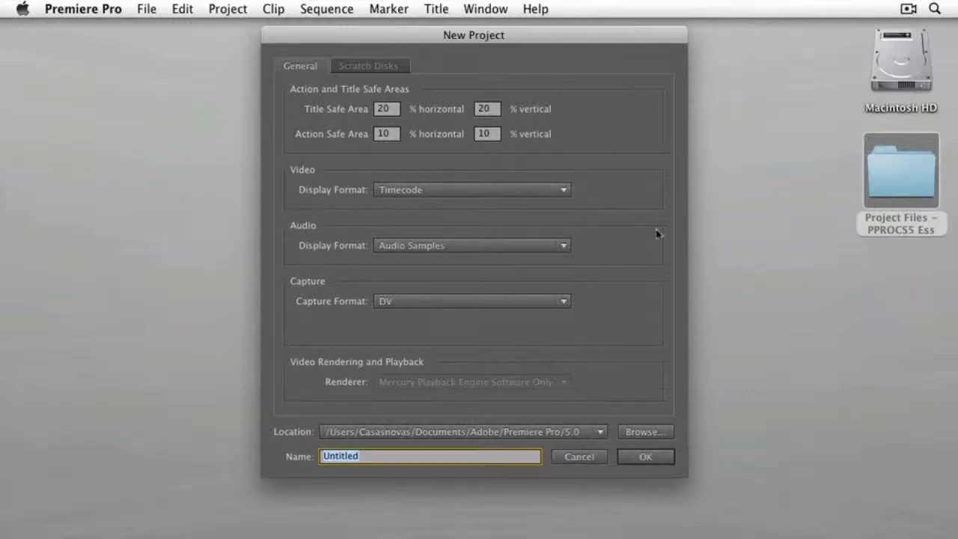
{"action": "left_click", "coordinate": [651, 434]}
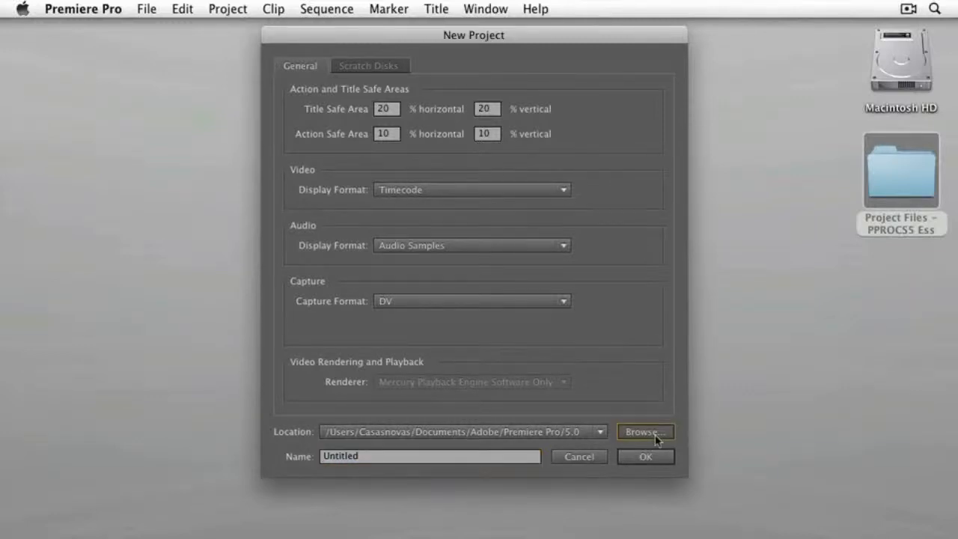
{"action": "left_click", "coordinate": [361, 217]}
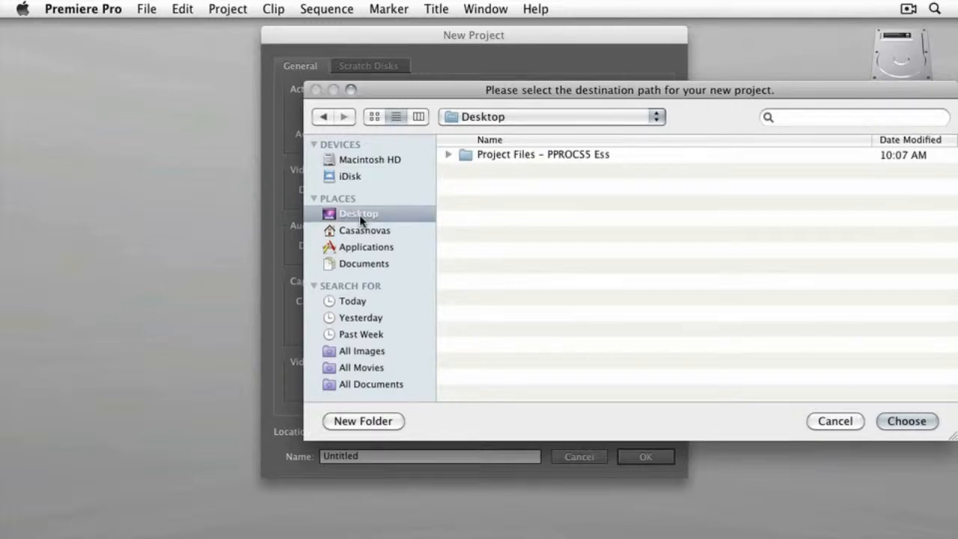
{"action": "left_click", "coordinate": [448, 155]}
{"action": "left_click", "coordinate": [481, 172]}
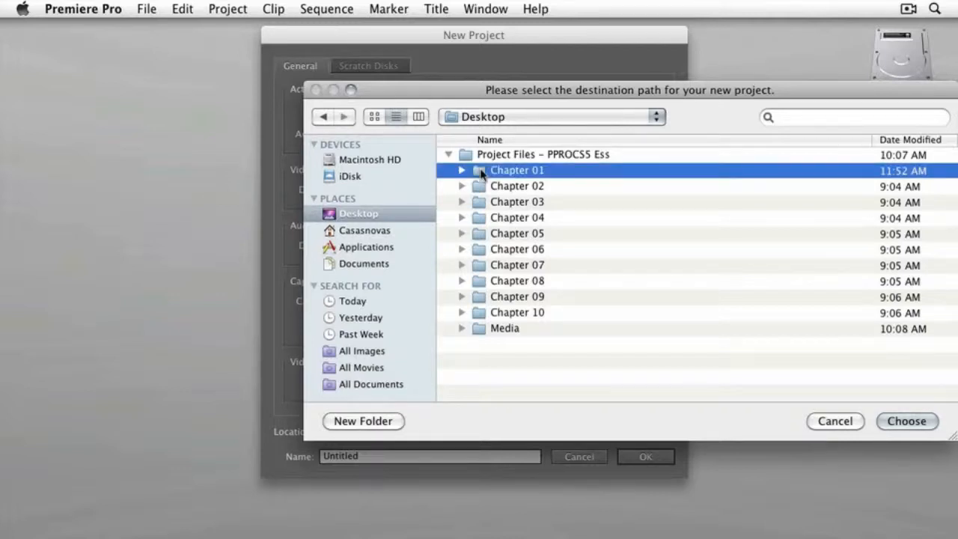
{"action": "left_click", "coordinate": [904, 423]}
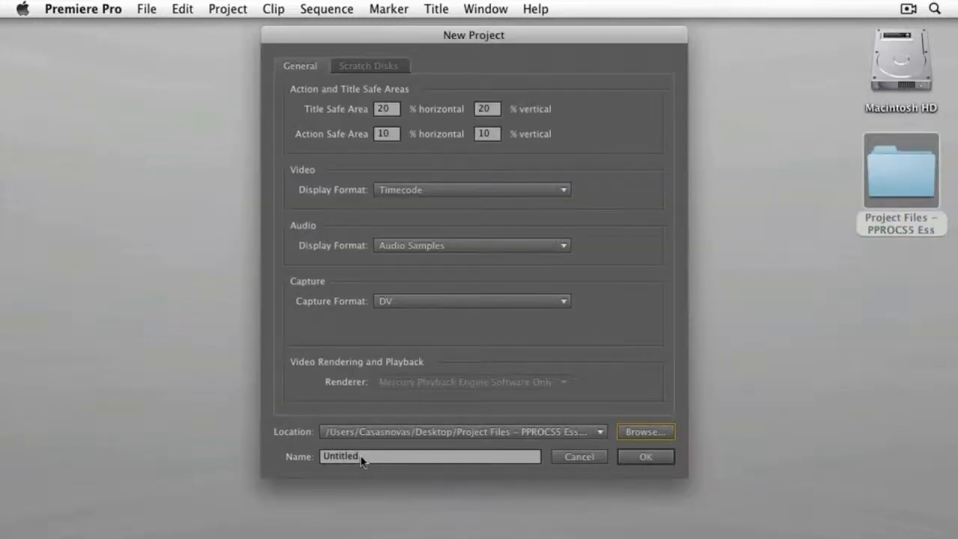
- Name the project Overview and create it with a first sequence using the DV - NTSC Standard 48kHz preset
{"action": "double_click", "coordinate": [331, 458]}
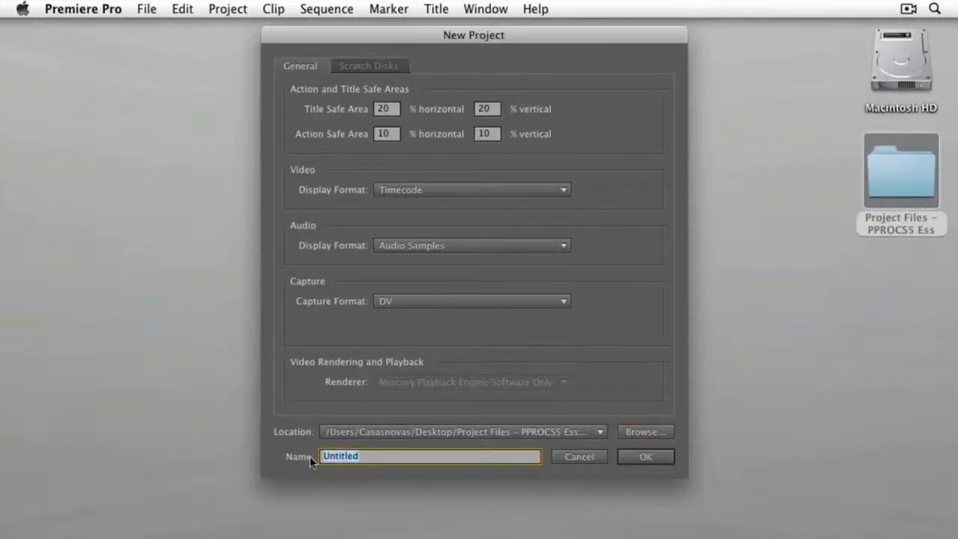
{"action": "type", "text": "Overview"}
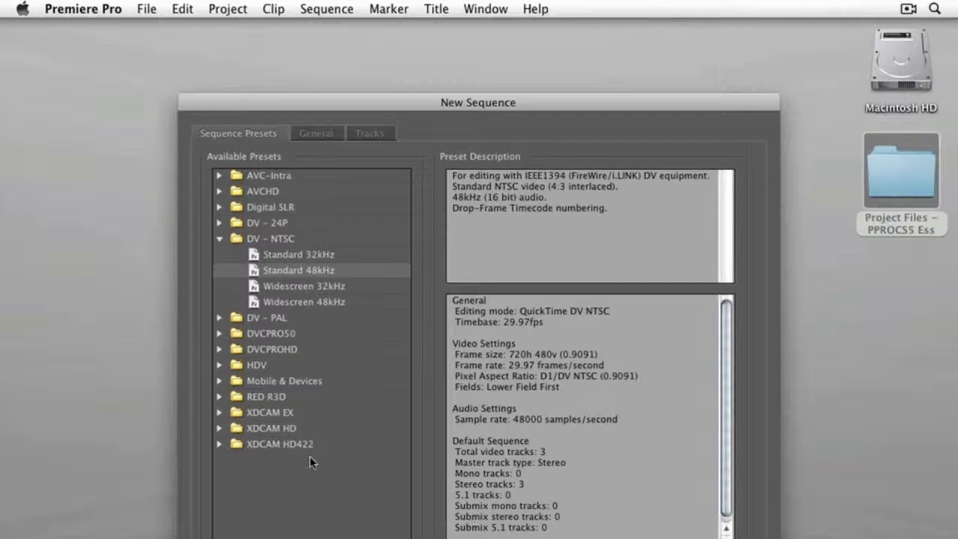
{"action": "key", "text": "Return"}
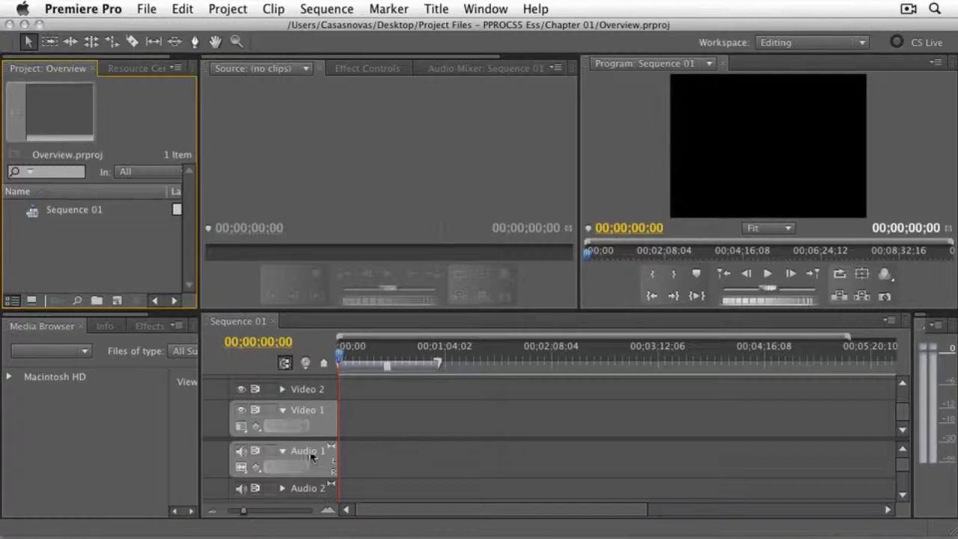
{"action": "left_click", "coordinate": [146, 9]}
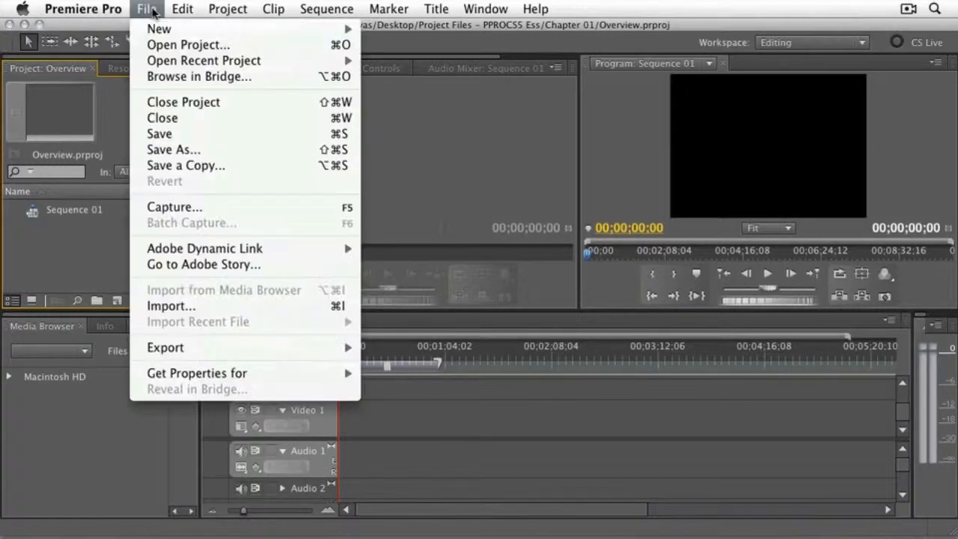
{"action": "left_click", "coordinate": [201, 314]}
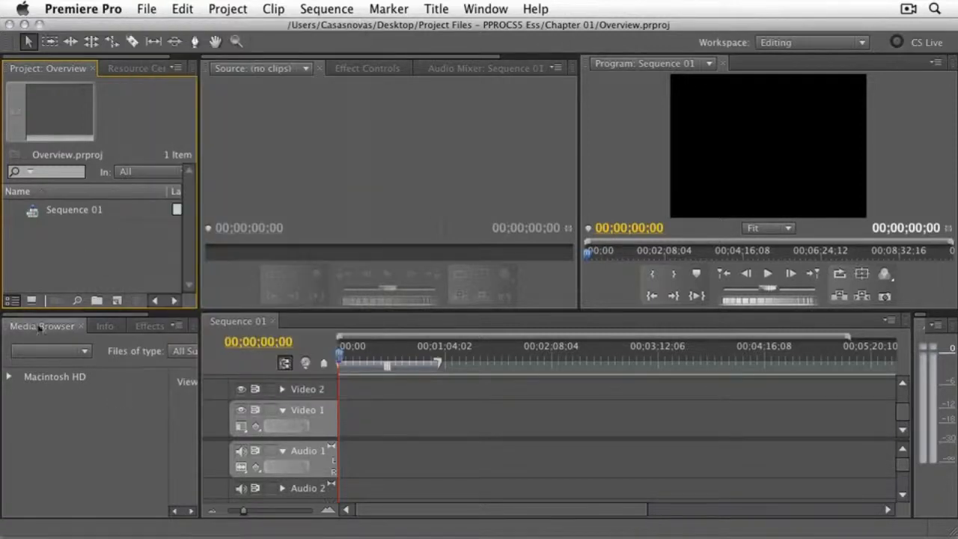
- Browse Macintosh HD in the Media Browser to the home folder's Desktop, and widen the browser to show its contents
{"action": "left_click", "coordinate": [12, 381]}
{"action": "scroll", "coordinate": [75, 452], "scroll_direction": "down", "scroll_amount": 2}
{"action": "scroll", "coordinate": [75, 451], "scroll_direction": "down", "scroll_amount": 5}
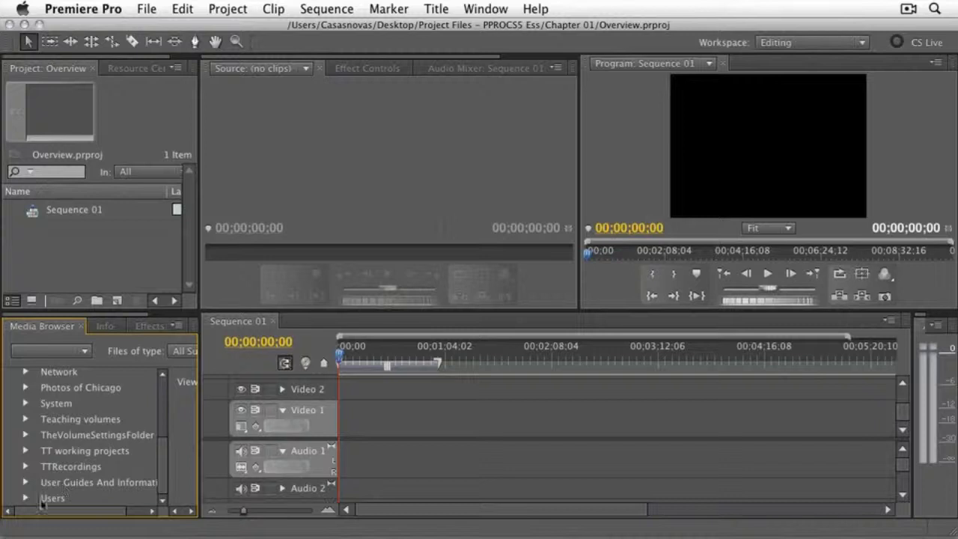
{"action": "left_click", "coordinate": [26, 498]}
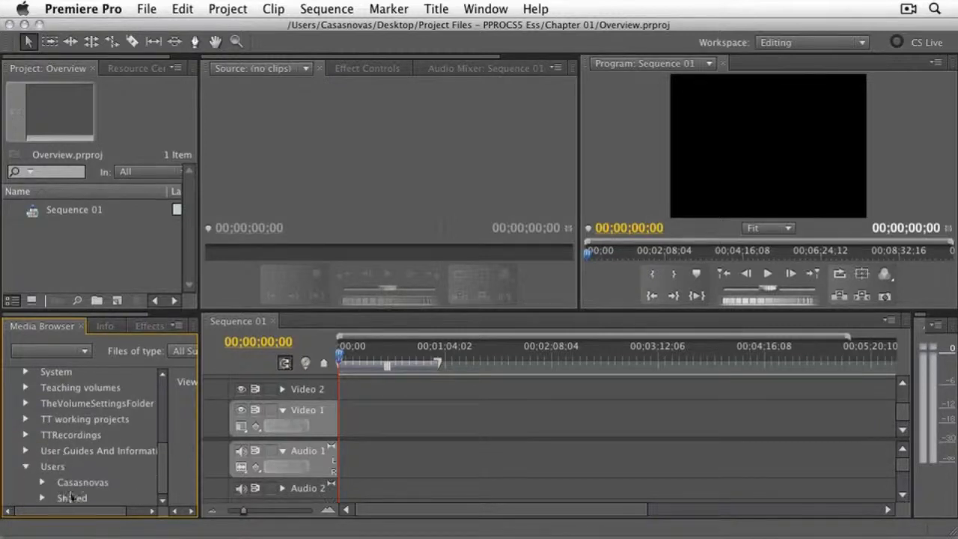
{"action": "left_click", "coordinate": [44, 483]}
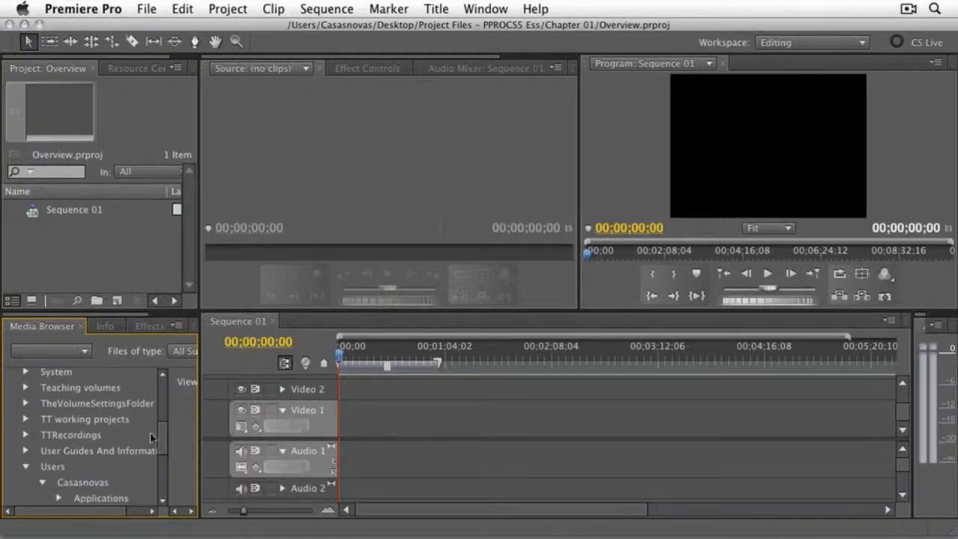
{"action": "scroll", "coordinate": [163, 438], "scroll_direction": "down", "scroll_amount": 5}
{"action": "left_click", "coordinate": [105, 420]}
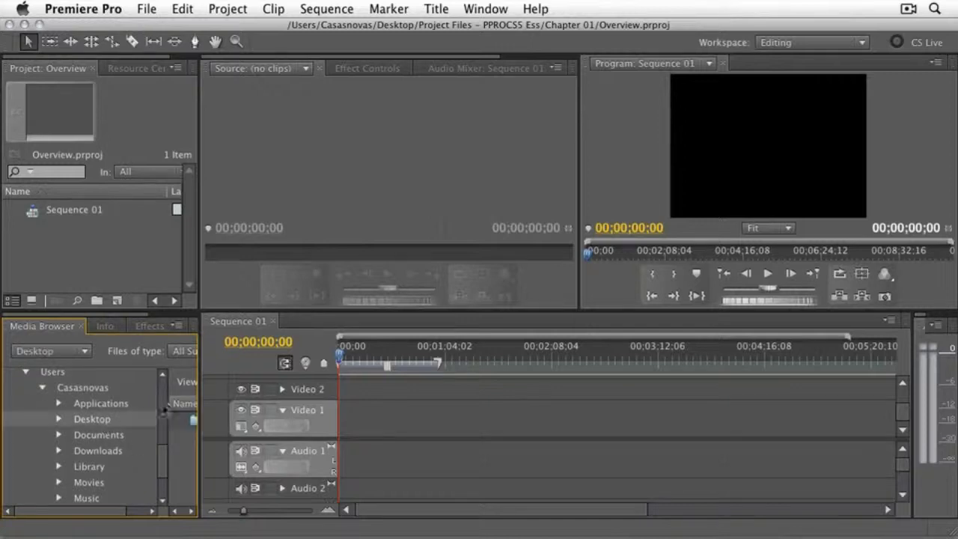
{"action": "left_click_drag", "start_coordinate": [200, 403], "coordinate": [406, 402]}
- Import the Bird_on_sign and Boy_and_pig clips from the P2 Media folder in Project Files - PPROCS5 Ess, Media, into the project
{"action": "left_click", "coordinate": [58, 414]}
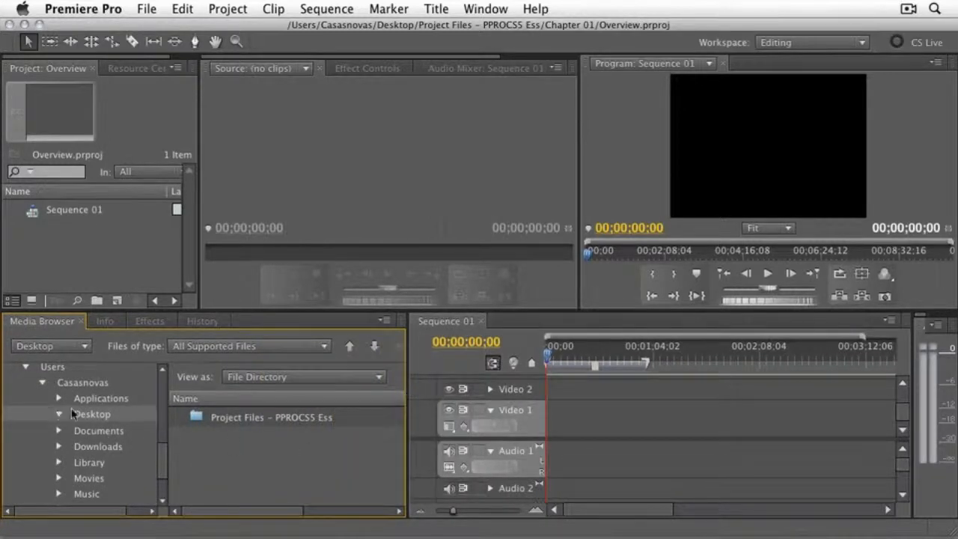
{"action": "left_click", "coordinate": [74, 430]}
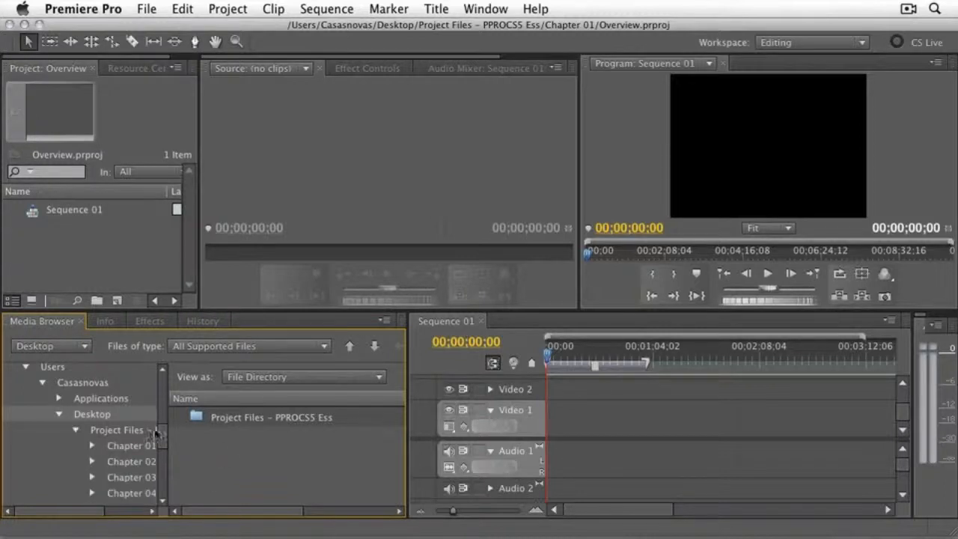
{"action": "left_click_drag", "start_coordinate": [159, 431], "coordinate": [161, 465]}
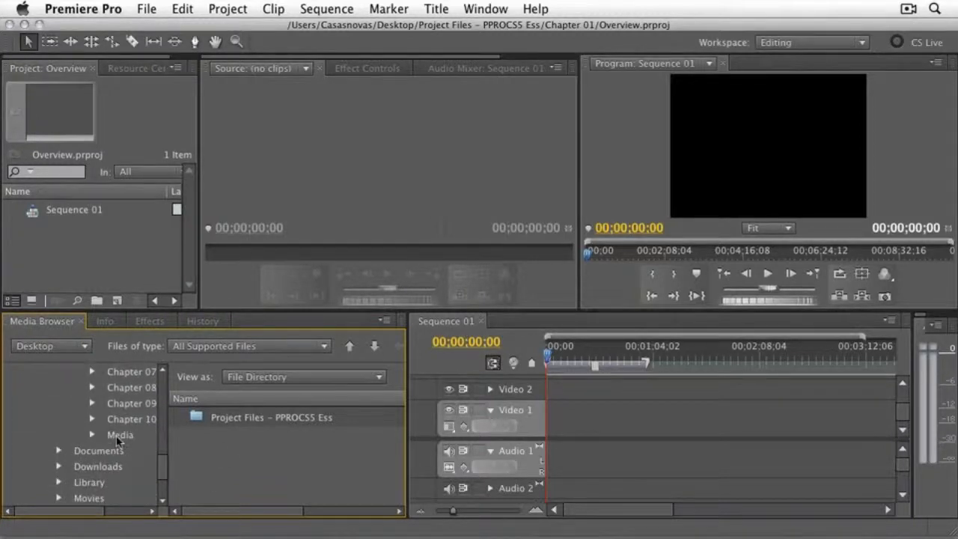
{"action": "left_click", "coordinate": [116, 436]}
{"action": "left_click", "coordinate": [92, 435]}
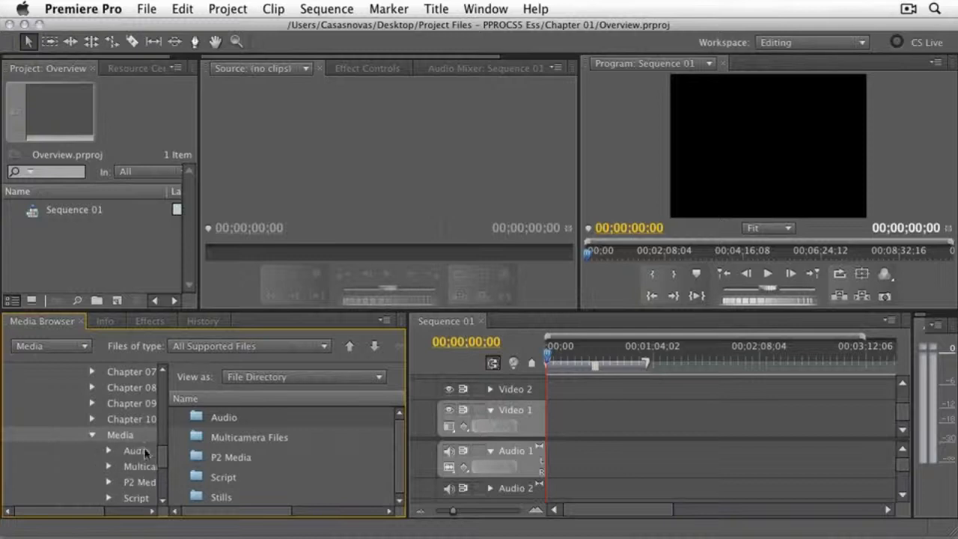
{"action": "left_click", "coordinate": [154, 479]}
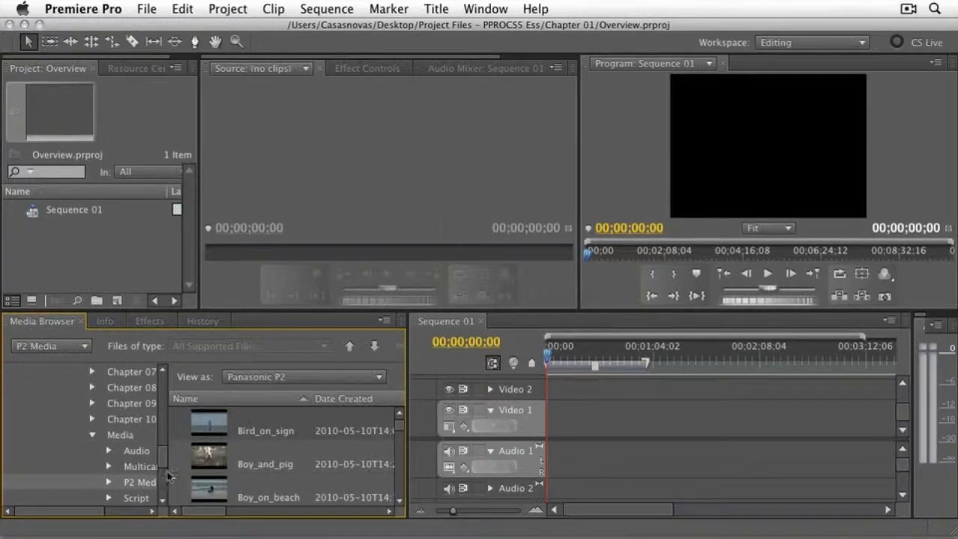
{"action": "left_click_drag", "start_coordinate": [167, 472], "coordinate": [214, 470]}
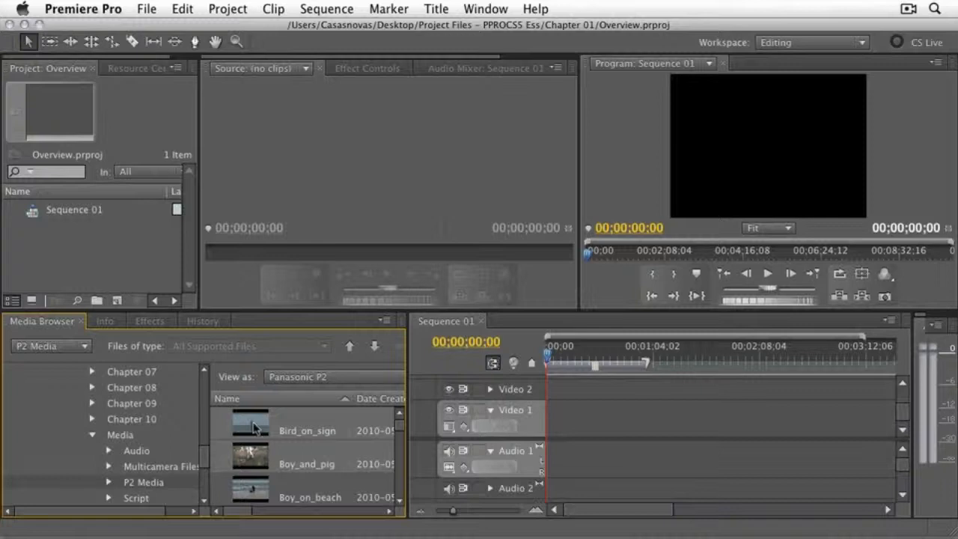
{"action": "left_click_drag", "start_coordinate": [253, 426], "coordinate": [77, 257]}
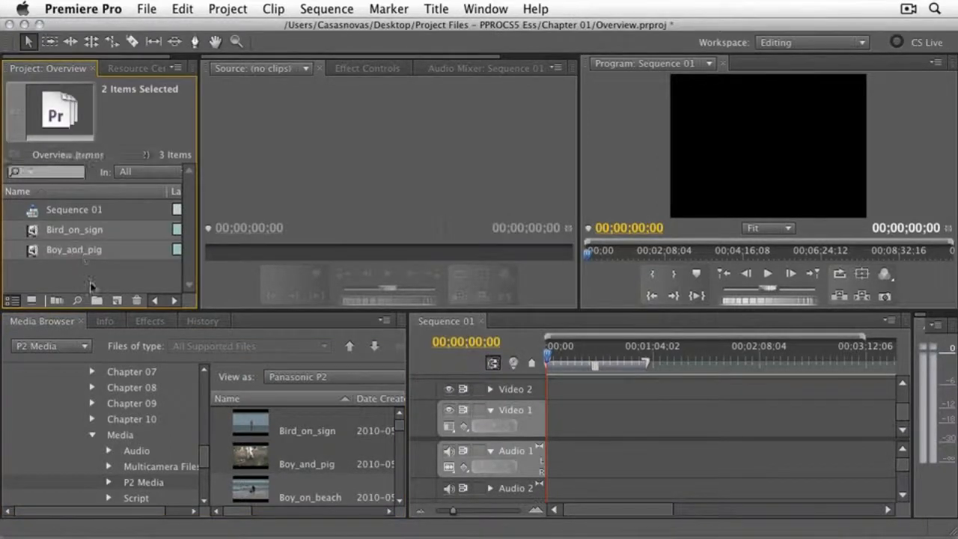
- Examine the format details of the two imported clips, widening the project area to read Bird_on_sign's frame size and frame rate
{"action": "left_click", "coordinate": [32, 232]}
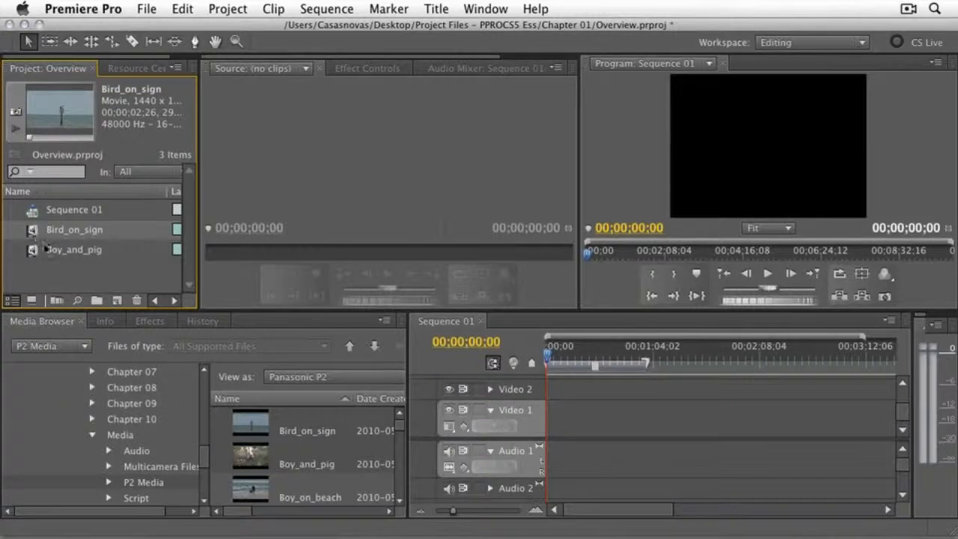
{"action": "left_click", "coordinate": [43, 251]}
{"action": "left_click", "coordinate": [41, 232]}
{"action": "left_click_drag", "start_coordinate": [199, 168], "coordinate": [308, 168]}
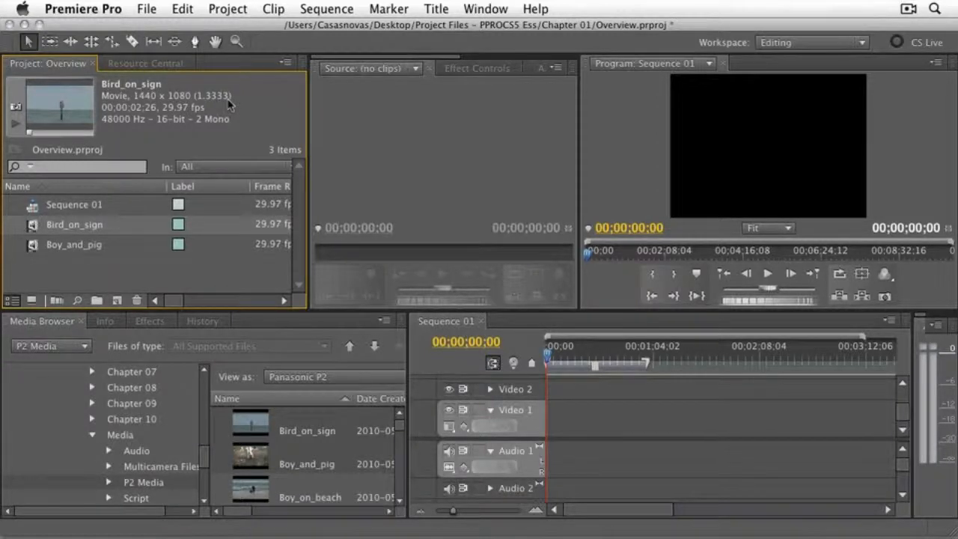
- Create a new sequence with the AVC-Intra 1080i preset AVC-I 50 1080i60, checking its frame size and frame rate against the clip
{"action": "left_click", "coordinate": [116, 301]}
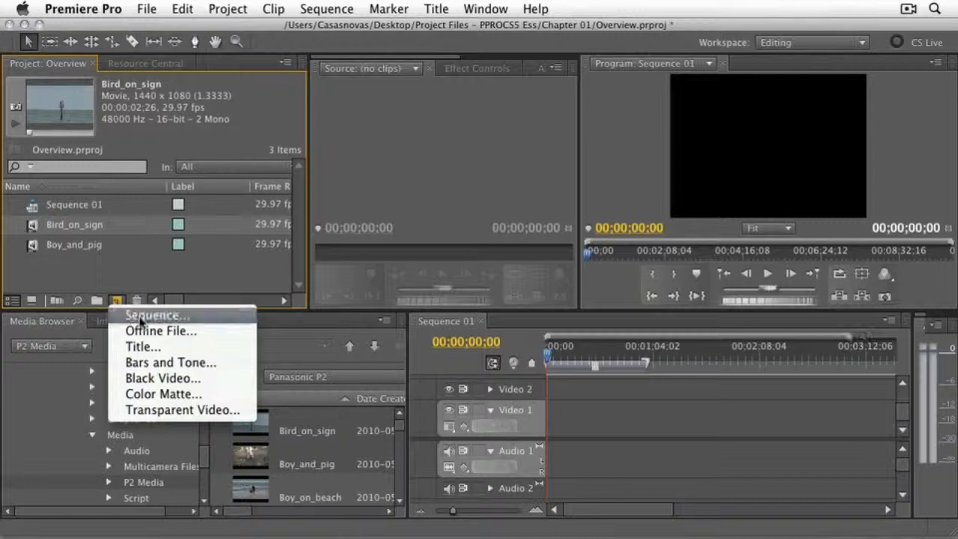
{"action": "left_click", "coordinate": [139, 318]}
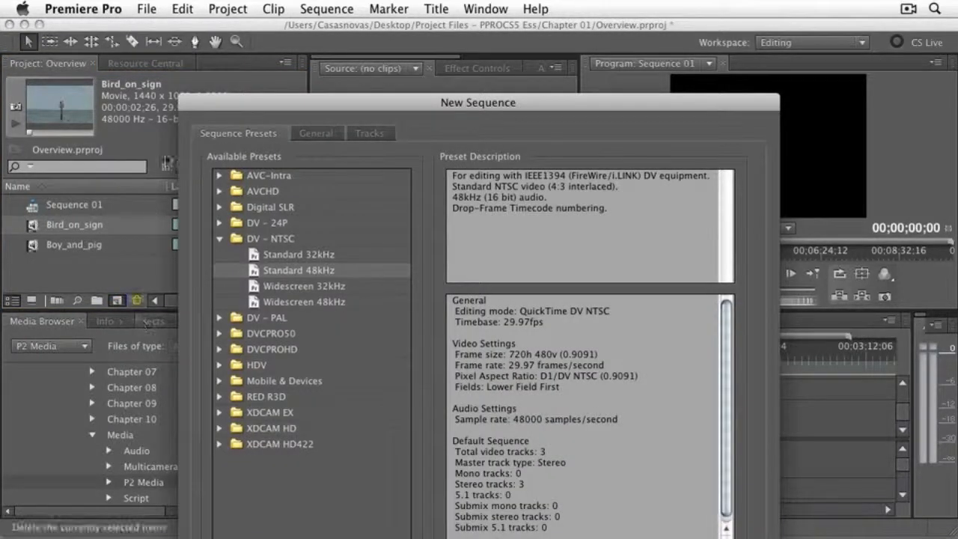
{"action": "left_click", "coordinate": [220, 176]}
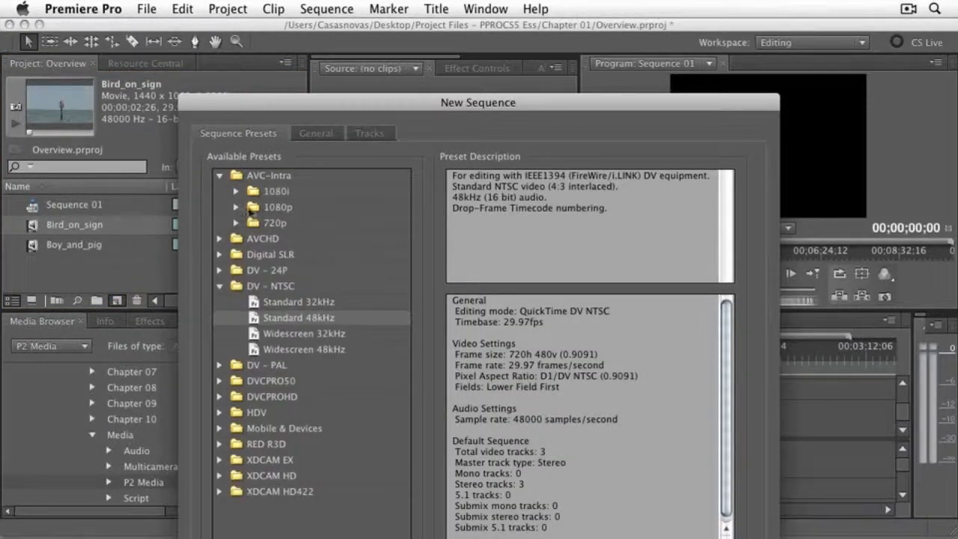
{"action": "left_click", "coordinate": [237, 191]}
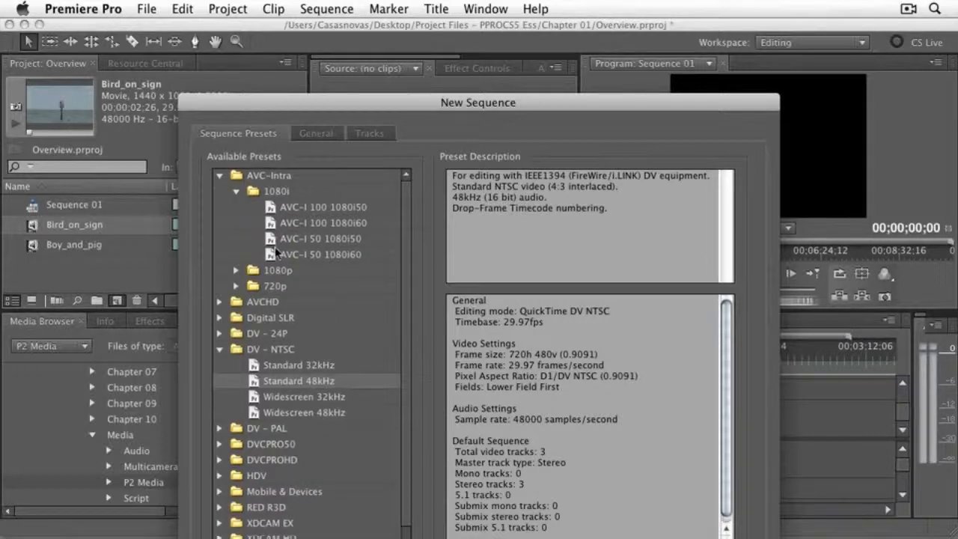
{"action": "left_click", "coordinate": [277, 255]}
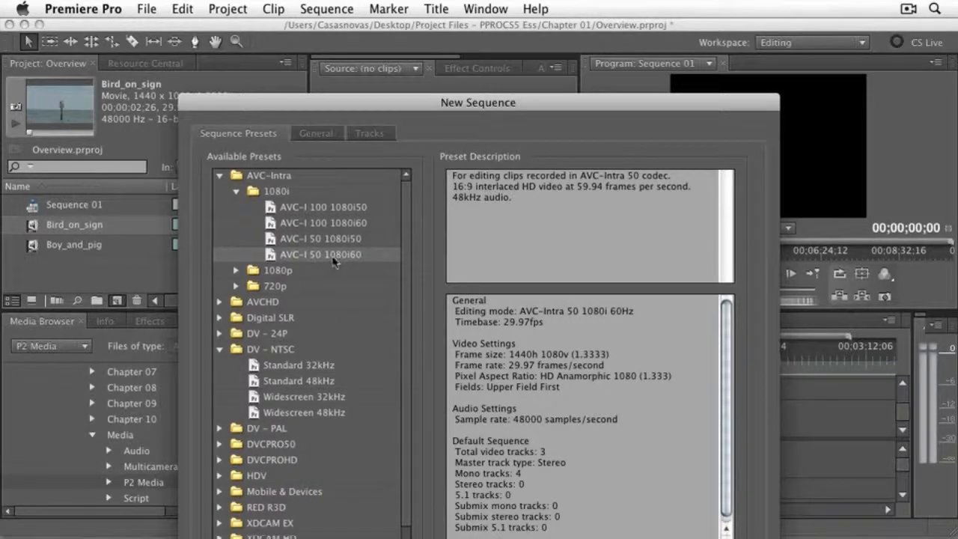
{"action": "left_click_drag", "start_coordinate": [363, 104], "coordinate": [341, 9]}
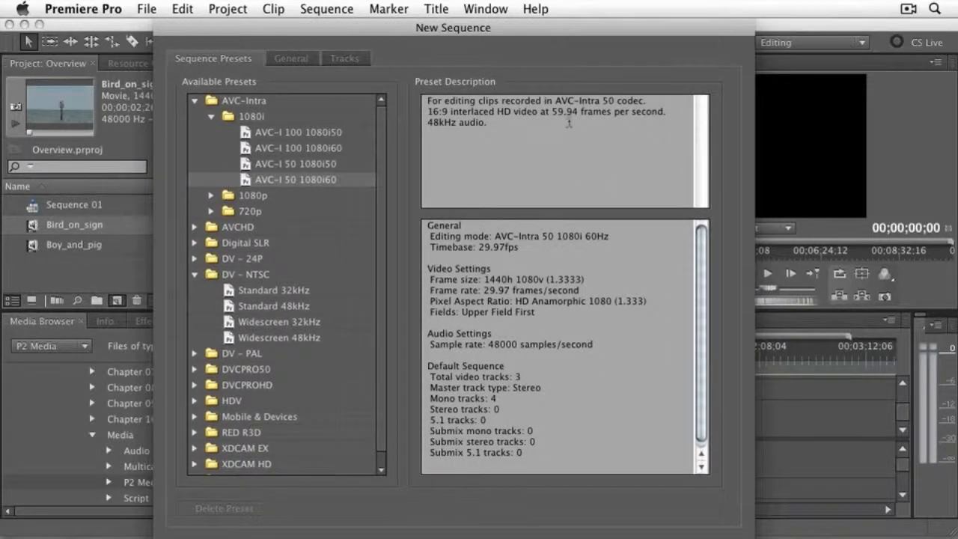
{"action": "left_click_drag", "start_coordinate": [463, 291], "coordinate": [578, 291]}
{"action": "left_click_drag", "start_coordinate": [483, 279], "coordinate": [588, 279]}
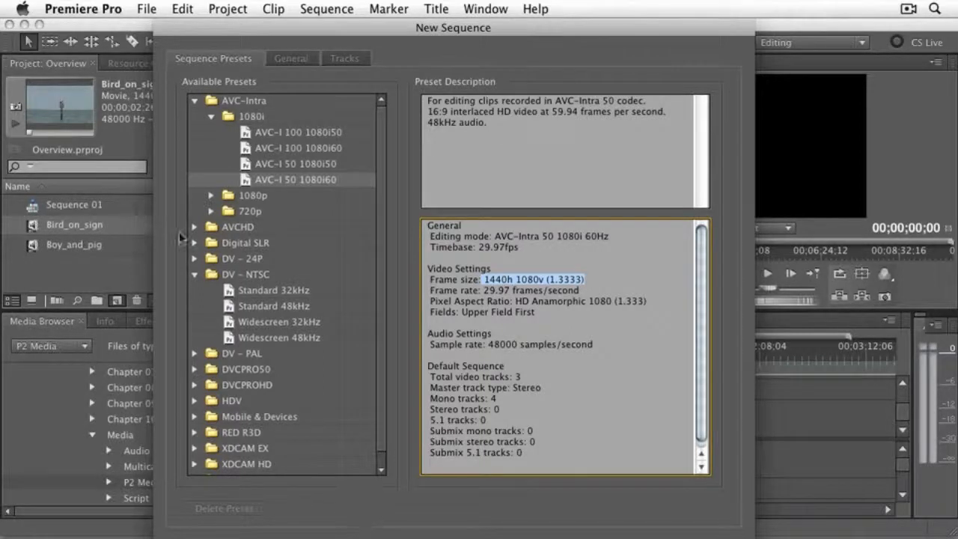
{"action": "key", "text": "Return"}
- Rename the newly created AVC-Intra sequence as Overview
{"action": "left_click", "coordinate": [70, 266]}
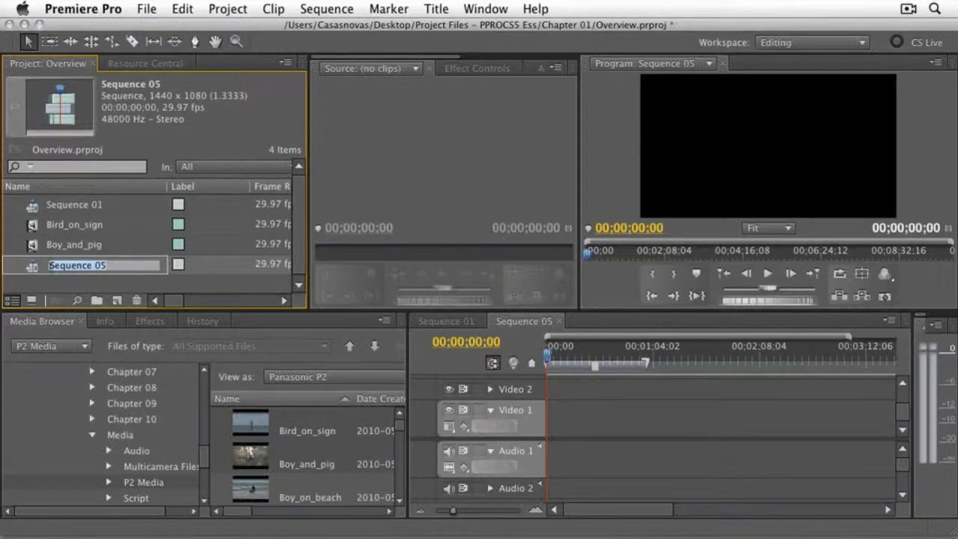
{"action": "type", "text": "Overview"}
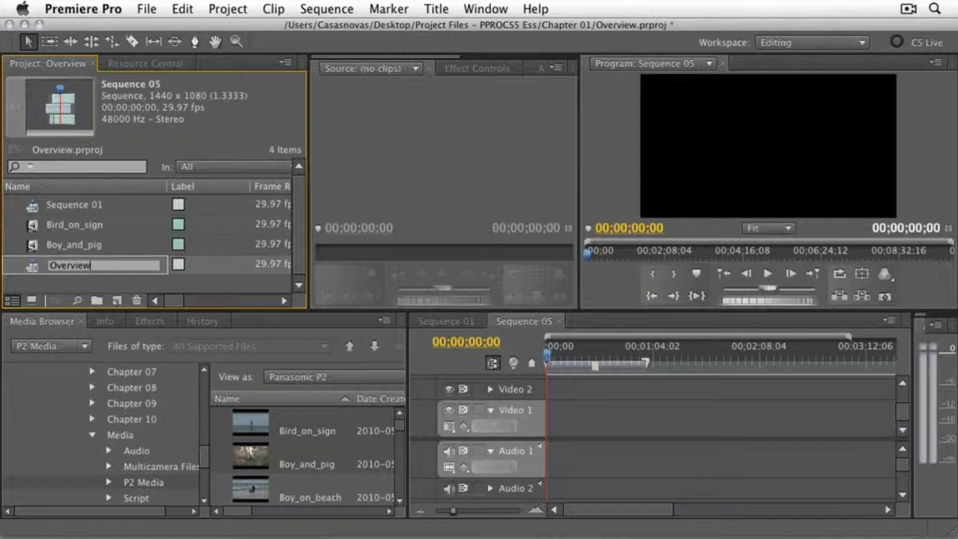
{"action": "key", "text": "Return"}
{"action": "left_click", "coordinate": [50, 283]}
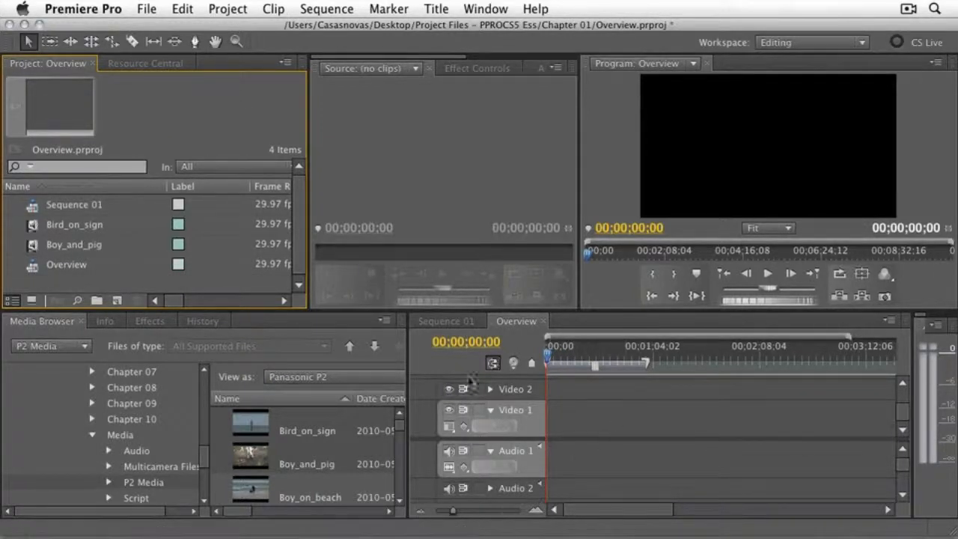
- Place the Bird_on_sign clip at the start of the Overview sequence, with its video on Video 1 and audio from Audio 1
{"action": "left_click", "coordinate": [31, 229]}
{"action": "left_click_drag", "start_coordinate": [32, 228], "coordinate": [523, 446]}
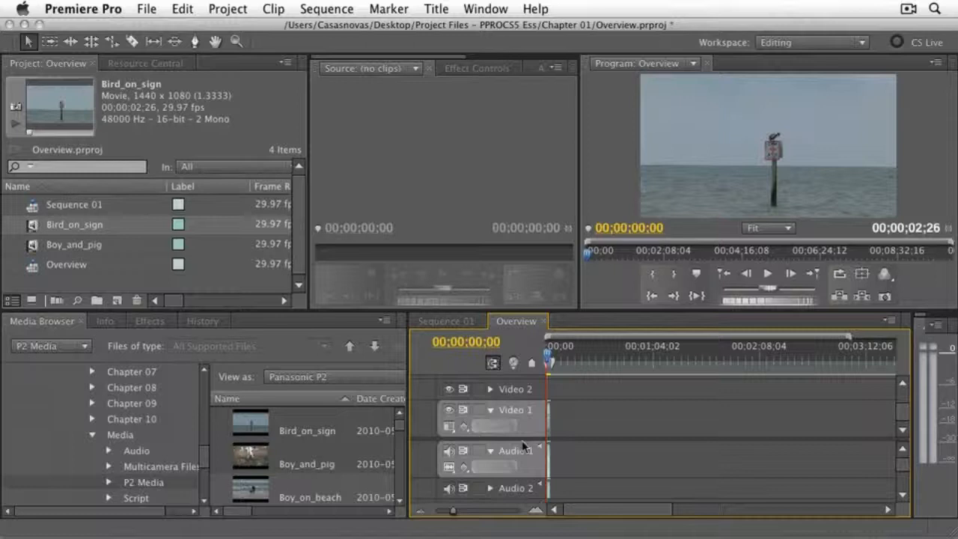
{"action": "key", "text": "="}
{"action": "key", "text": "="}
{"action": "key", "text": "="}
{"action": "key", "text": "="}
{"action": "key", "text": "="}
{"action": "key", "text": "="}
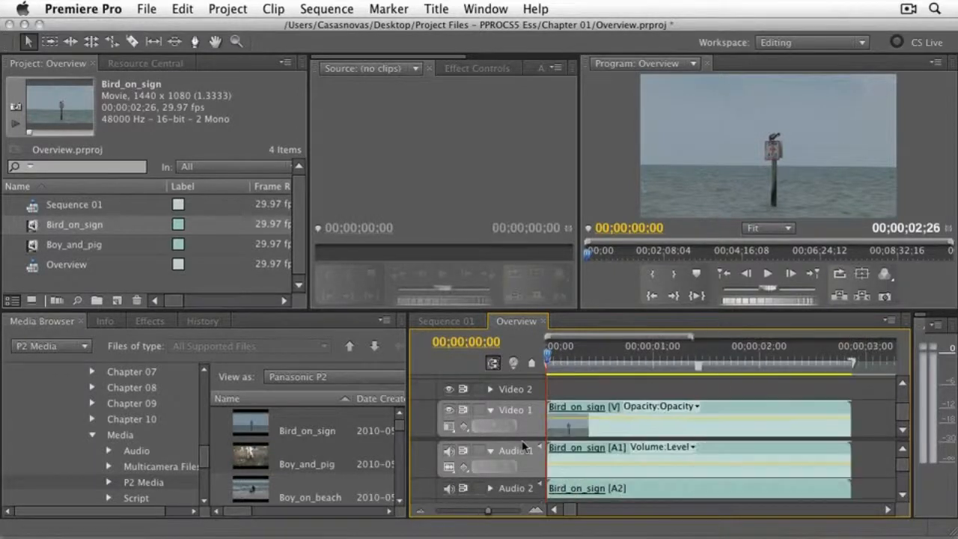
- Play Bird_on_sign from the start, stop at 00;00;02;08, and overwrite its remainder by placing Boy_and_pig at that frame on Video 1
{"action": "left_click_drag", "start_coordinate": [551, 356], "coordinate": [548, 360]}
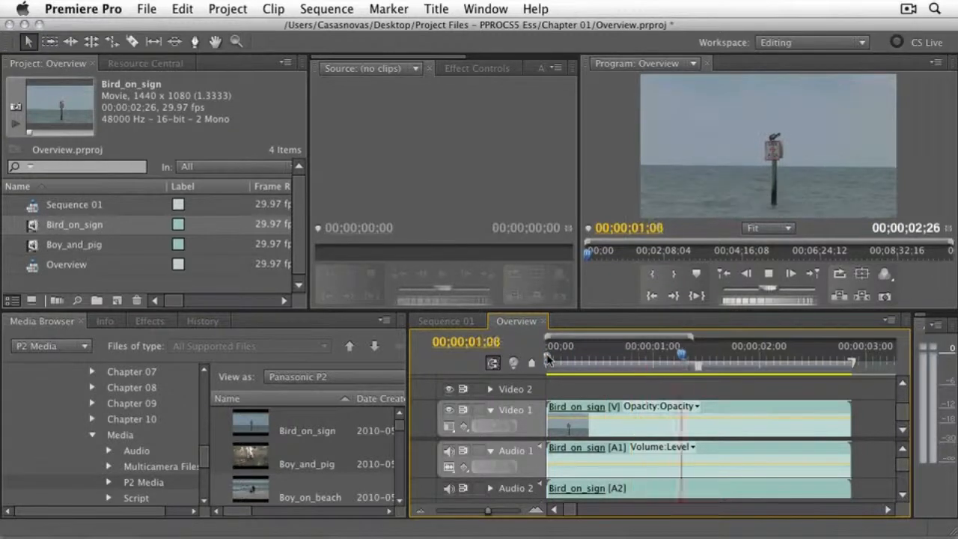
{"action": "key", "text": "space"}
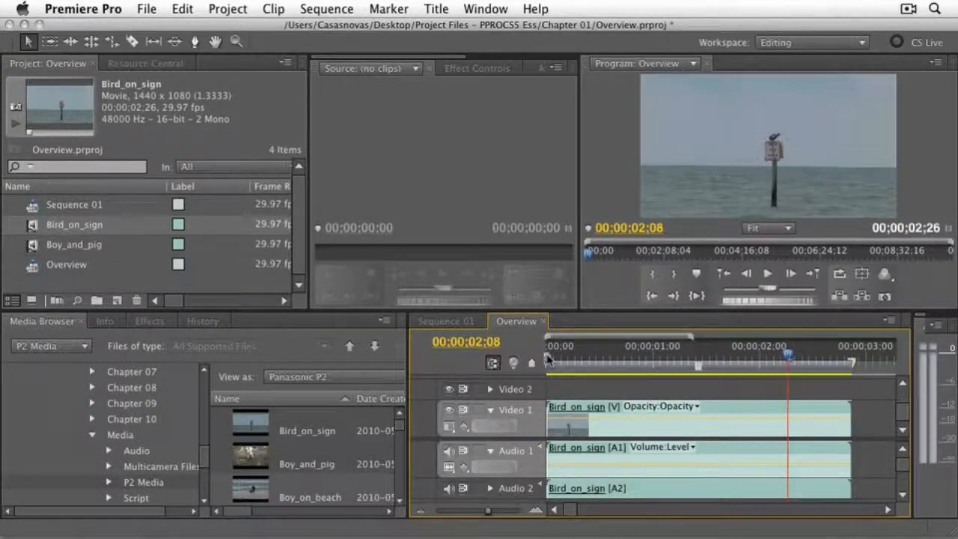
{"action": "left_click", "coordinate": [65, 251]}
{"action": "left_click_drag", "start_coordinate": [65, 253], "coordinate": [795, 421]}
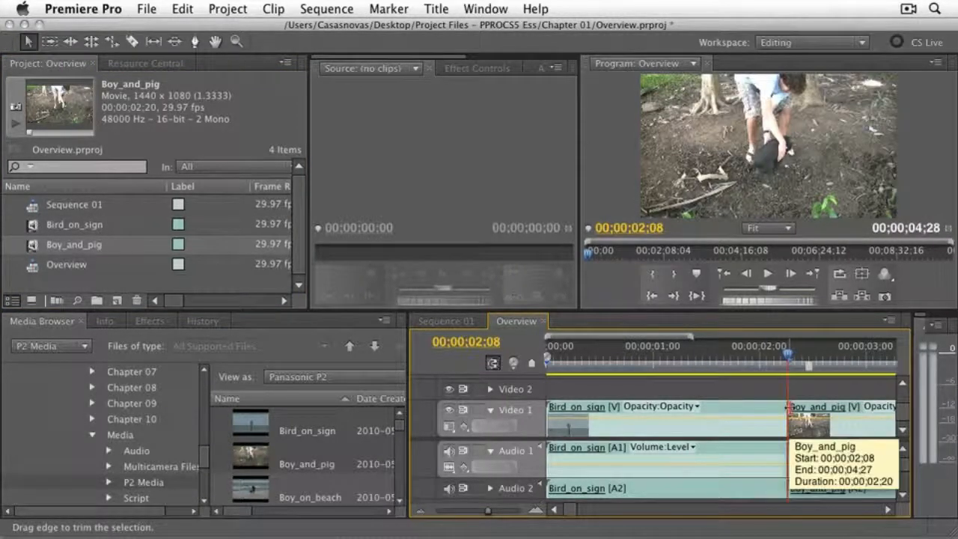
- Create a new 1440 × 1080 title named Title 01, using the bird shot at 00;00;01;16 as the background frame
{"action": "left_click_drag", "start_coordinate": [758, 354], "coordinate": [767, 355]}
{"action": "key", "text": "minus"}
{"action": "key", "text": "minus"}
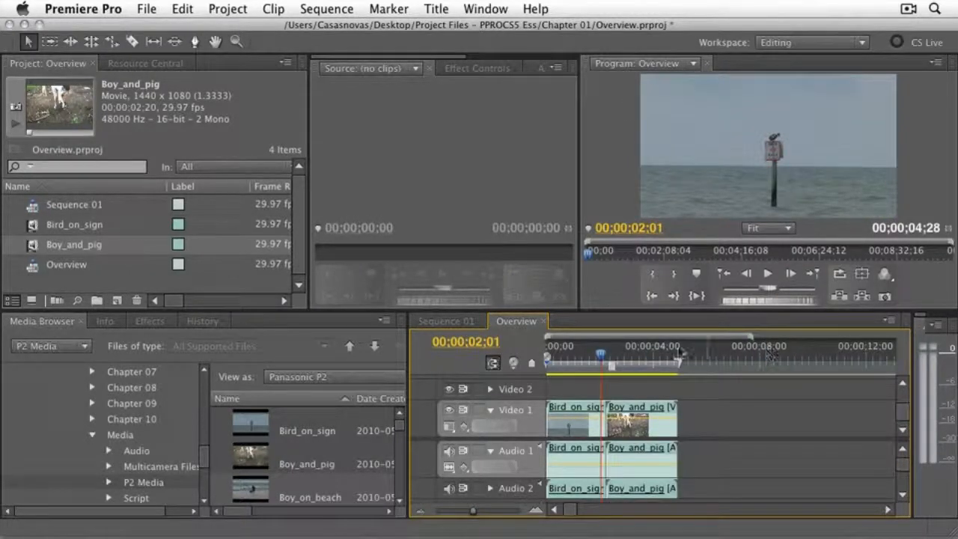
{"action": "mouse_move", "coordinate": [602, 353]}
{"action": "left_mouse_down"}
{"action": "mouse_move", "coordinate": [612, 357]}
{"action": "mouse_move", "coordinate": [572, 357]}
{"action": "mouse_move", "coordinate": [597, 357]}
{"action": "mouse_move", "coordinate": [588, 357]}
{"action": "left_mouse_up"}
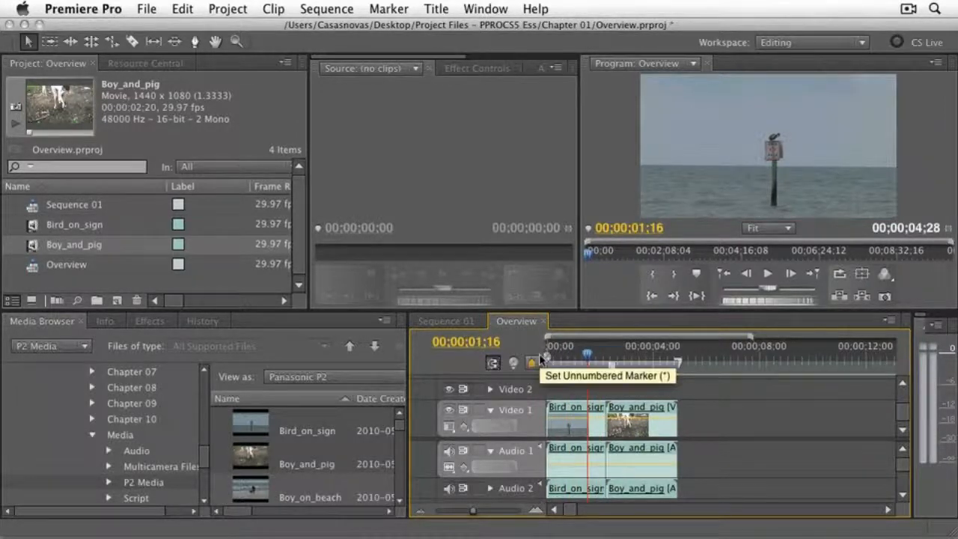
{"action": "left_click", "coordinate": [117, 300]}
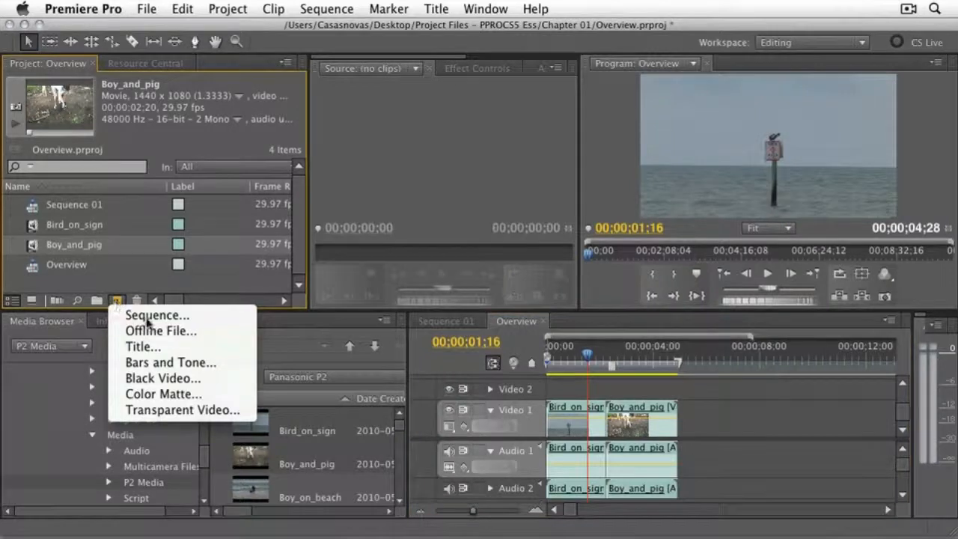
{"action": "left_click", "coordinate": [142, 347]}
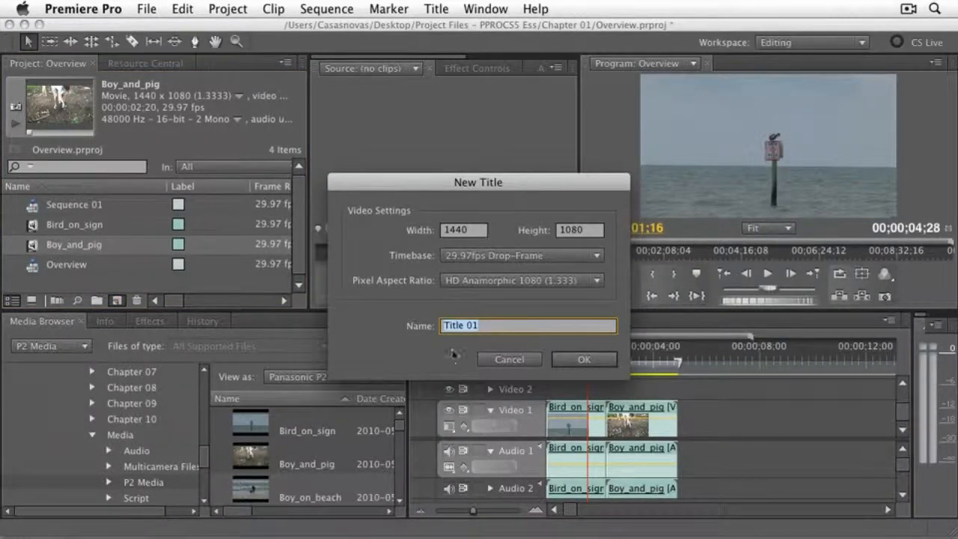
{"action": "left_click", "coordinate": [568, 359]}
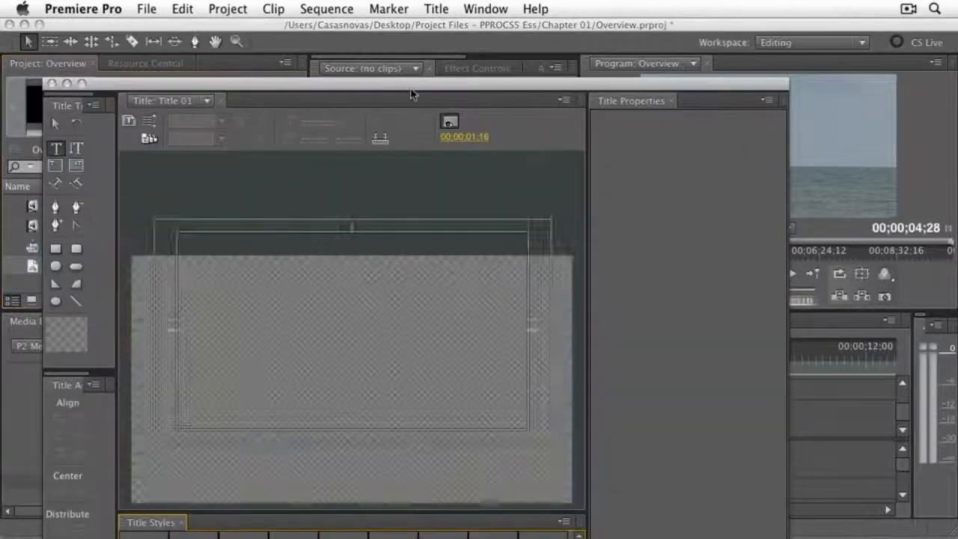
{"action": "left_click_drag", "start_coordinate": [414, 88], "coordinate": [437, 27]}
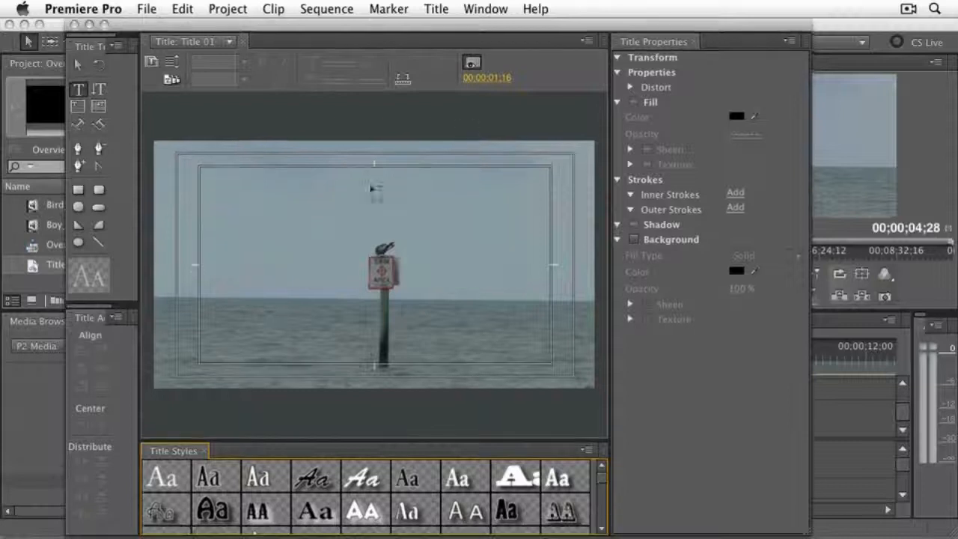
- Add the text "Title 01" in the sky area to the upper left of the bird
{"action": "left_click", "coordinate": [86, 90]}
{"action": "left_click", "coordinate": [246, 203]}
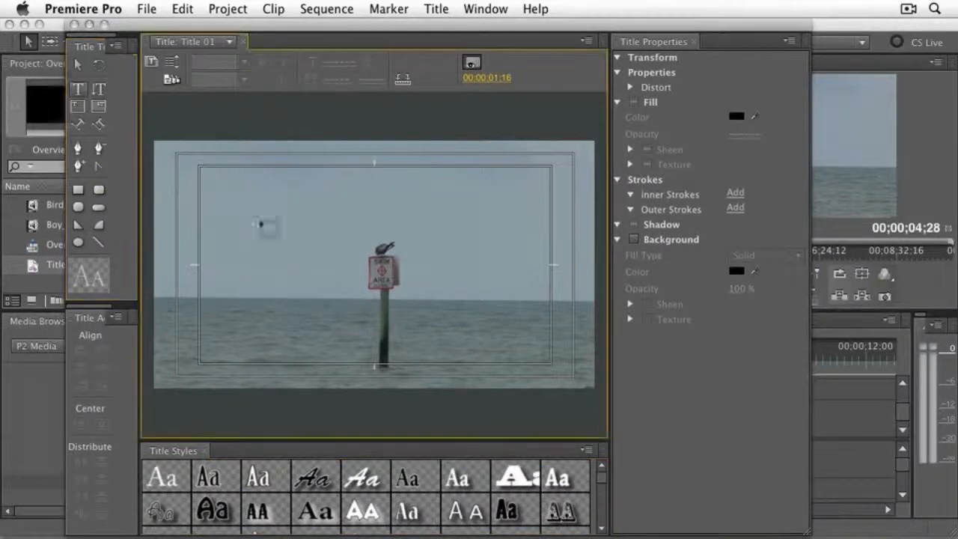
{"action": "type", "text": "Title 01"}
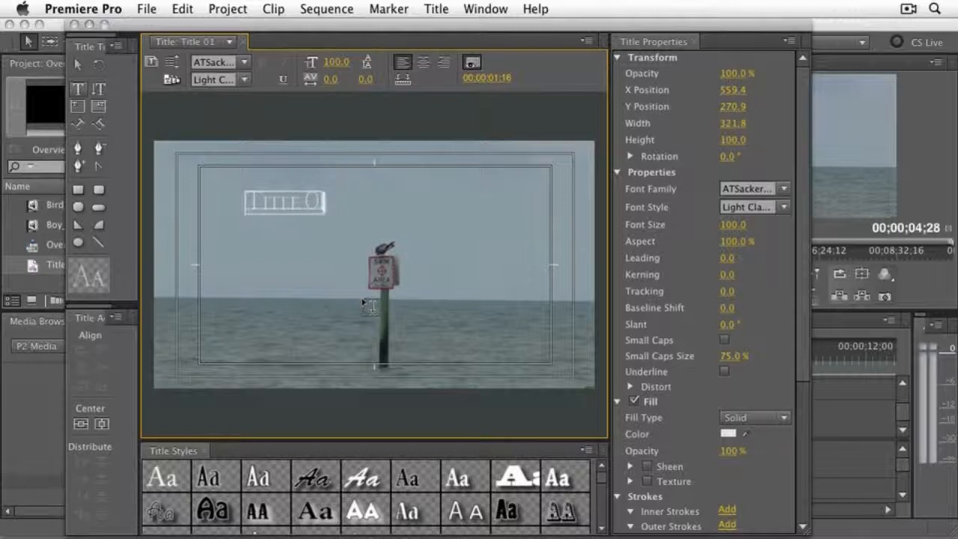
- Move the title text to the upper centre of the frame, apply the white Blackoak Regular style, and close the title editor
{"action": "left_click", "coordinate": [77, 65]}
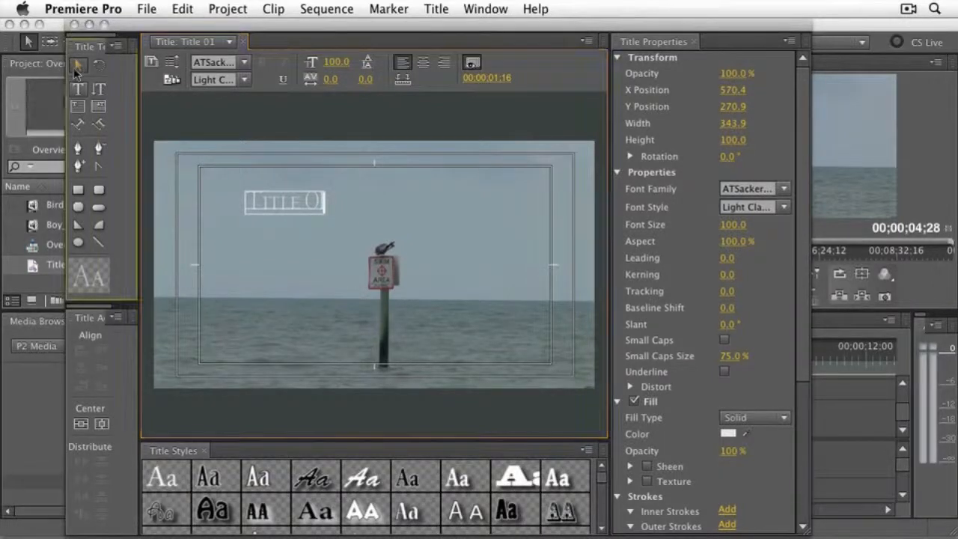
{"action": "left_click", "coordinate": [163, 478]}
{"action": "left_click_drag", "start_coordinate": [299, 206], "coordinate": [363, 196]}
{"action": "left_click", "coordinate": [517, 477]}
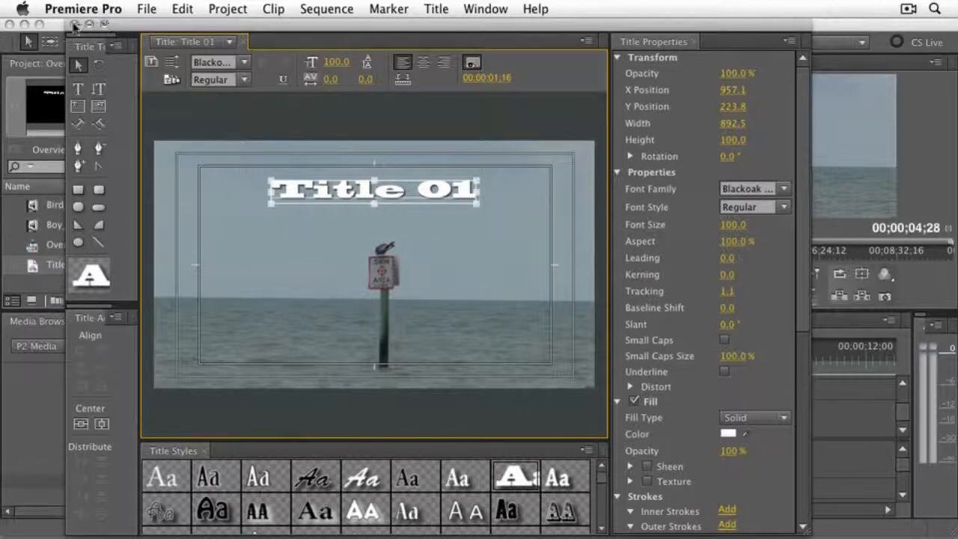
{"action": "left_click", "coordinate": [74, 25]}
- Place Title 01 on Video 2 at the start of the Overview sequence and play the titled opening
{"action": "left_click_drag", "start_coordinate": [43, 270], "coordinate": [548, 395]}
{"action": "left_click_drag", "start_coordinate": [590, 356], "coordinate": [556, 359]}
{"action": "key", "text": "space"}
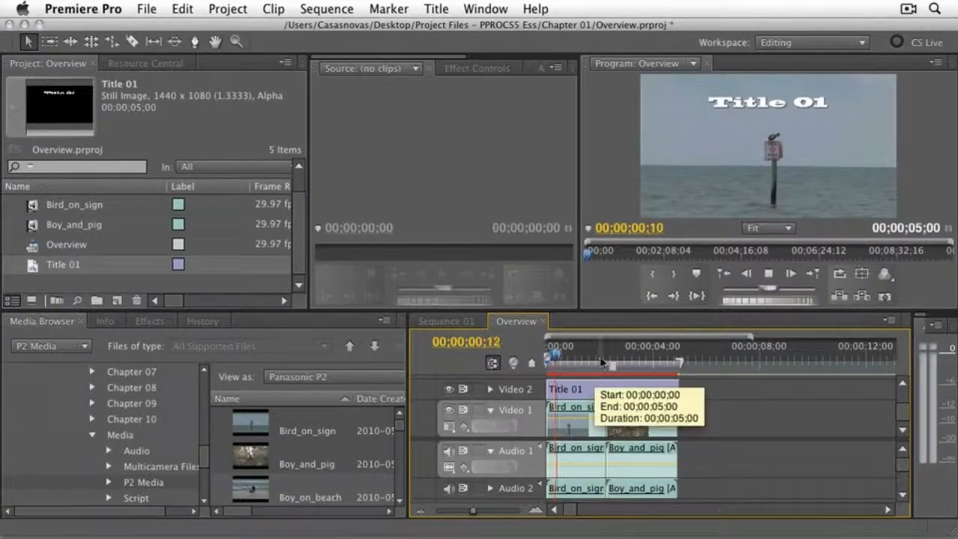
{"action": "key", "text": "space"}
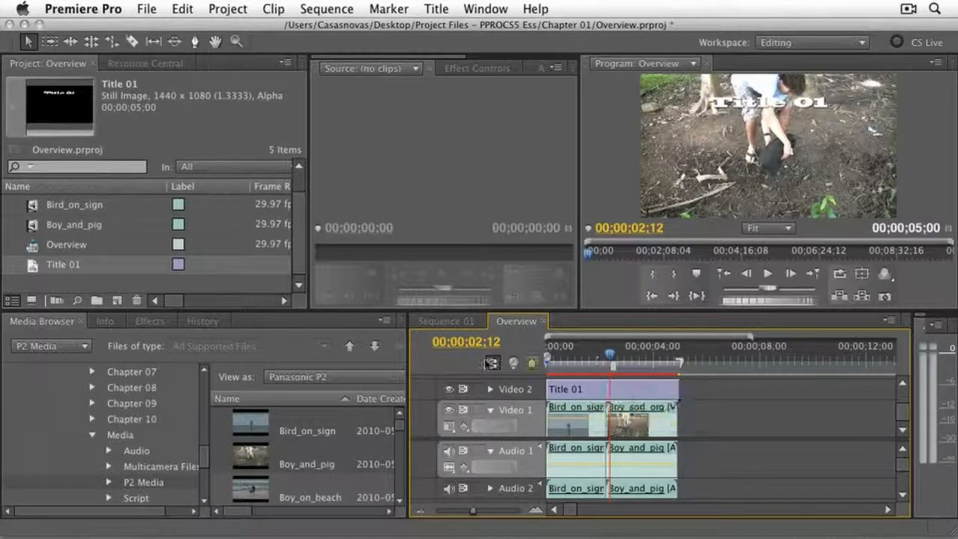
- Apply the Cross Dissolve transition to the beginning and end of the Title 01 clip on Video 2
{"action": "left_click", "coordinate": [148, 322]}
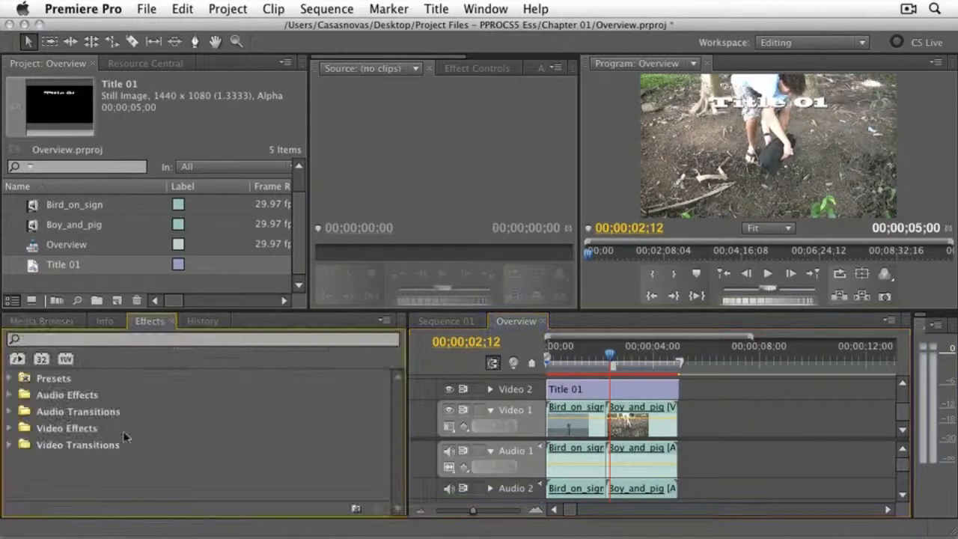
{"action": "left_click", "coordinate": [9, 446]}
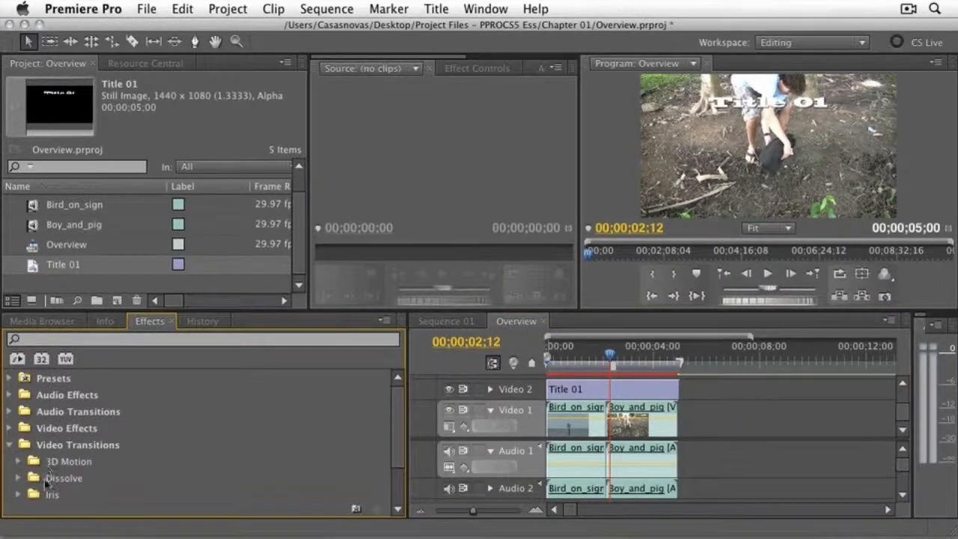
{"action": "scroll", "coordinate": [49, 483], "scroll_direction": "down", "scroll_amount": 2}
{"action": "left_click", "coordinate": [17, 445]}
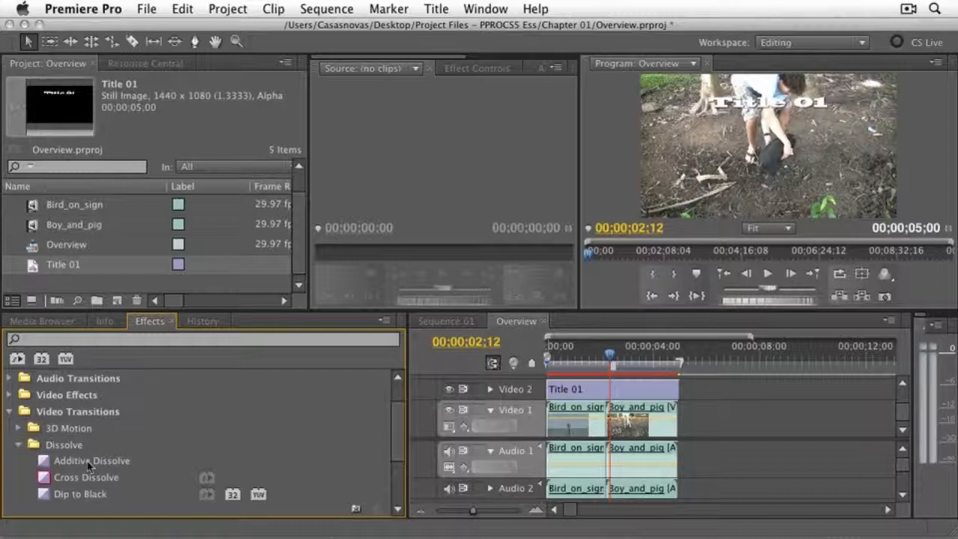
{"action": "left_click_drag", "start_coordinate": [60, 478], "coordinate": [561, 396]}
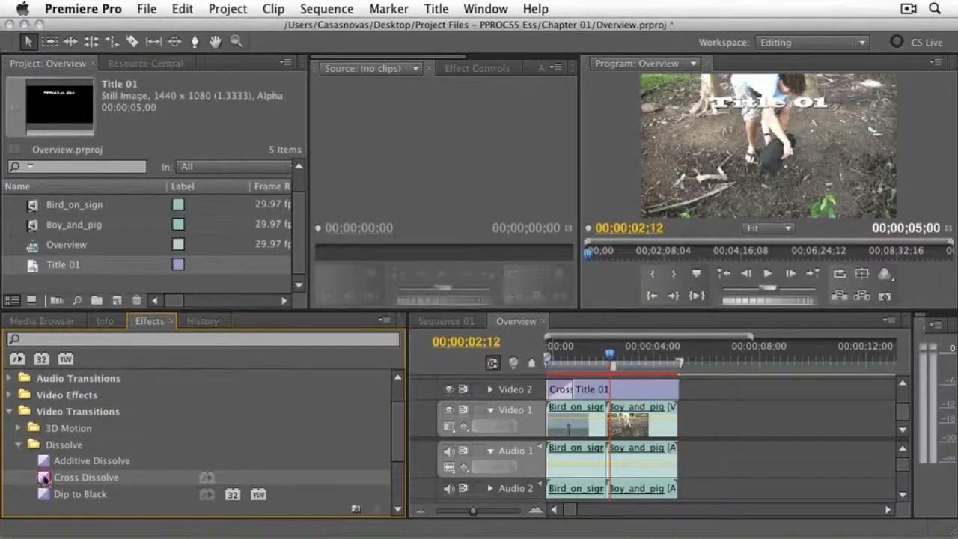
{"action": "left_click_drag", "start_coordinate": [44, 477], "coordinate": [667, 390]}
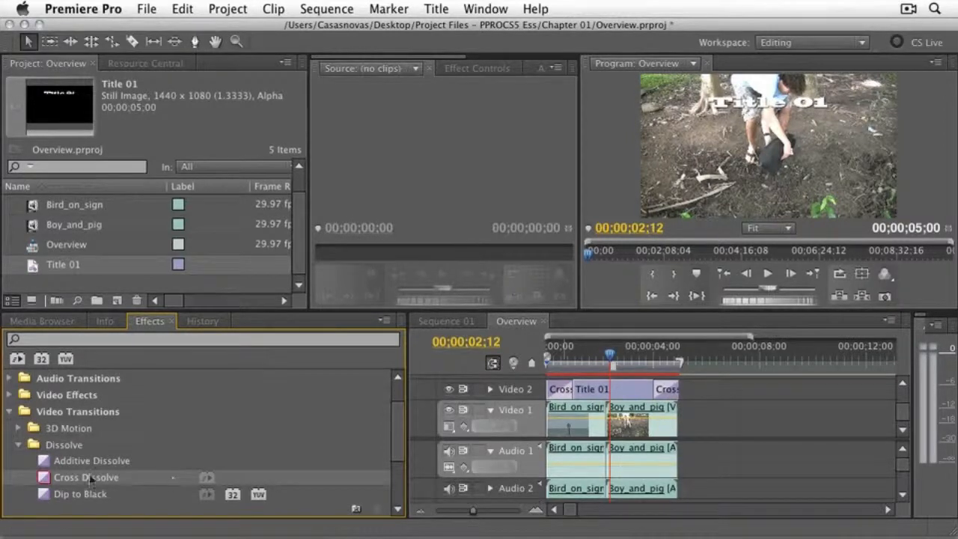
- Apply Cross Dissolve to the beginning of Bird_on_sign and the end of Boy_and_pig on Video 1, and play the sequence from its start
{"action": "left_click_drag", "start_coordinate": [44, 479], "coordinate": [555, 424]}
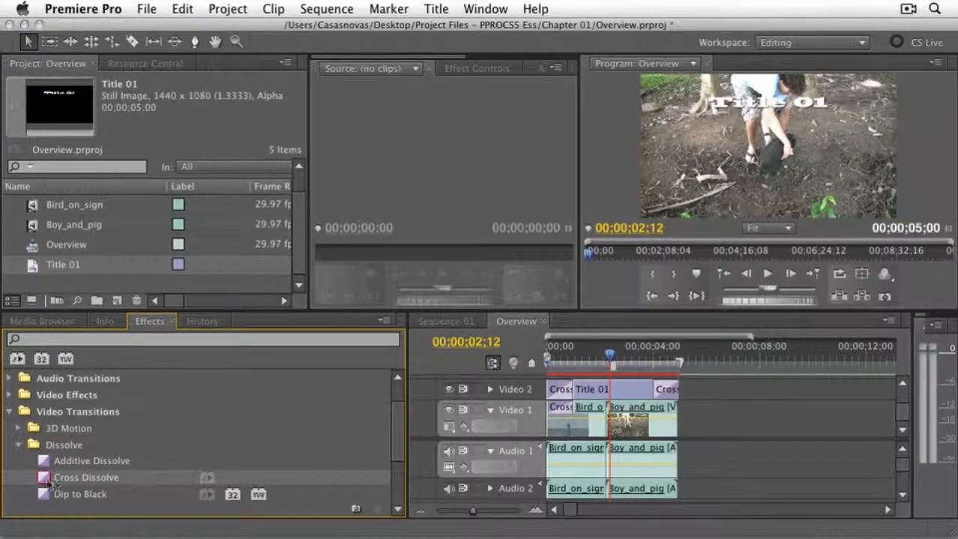
{"action": "left_click_drag", "start_coordinate": [47, 483], "coordinate": [670, 412]}
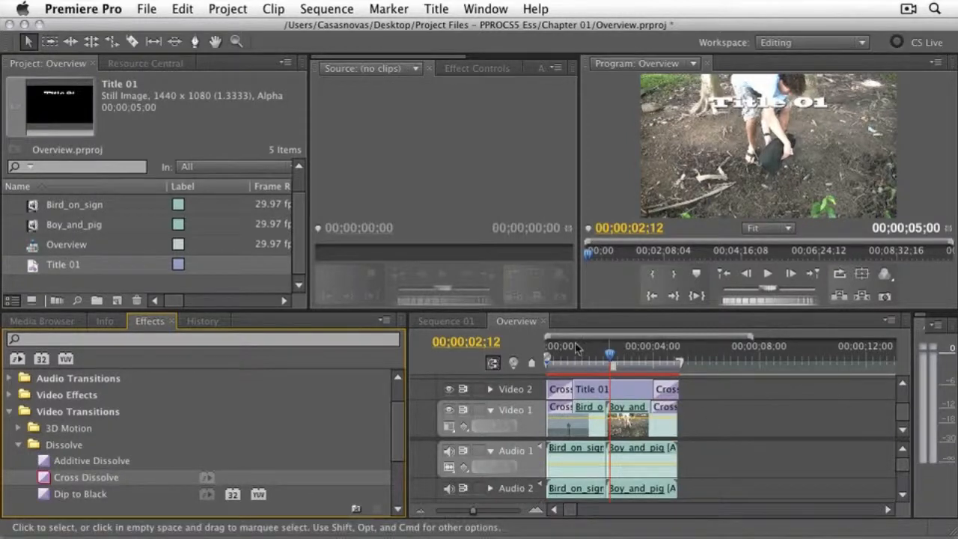
{"action": "left_click_drag", "start_coordinate": [608, 355], "coordinate": [457, 366]}
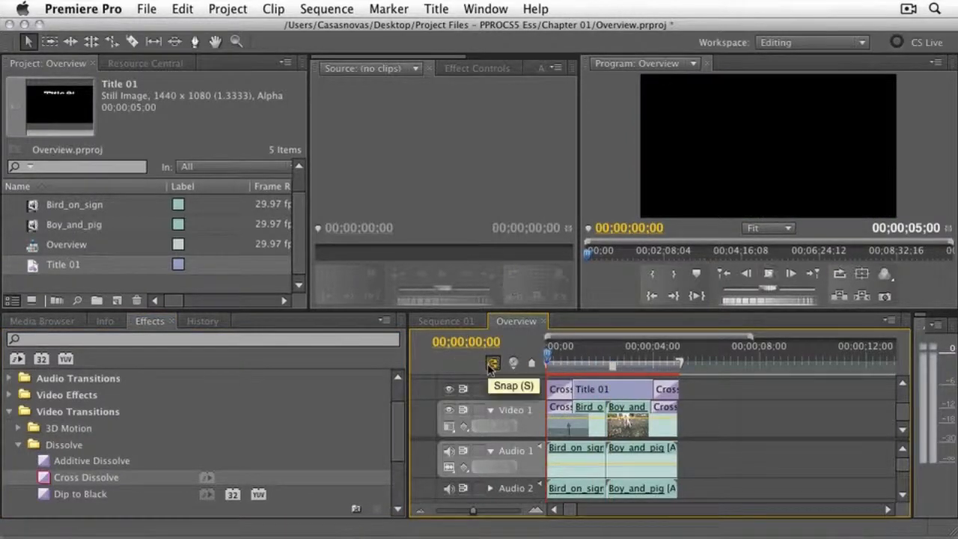
{"action": "key", "text": "space"}
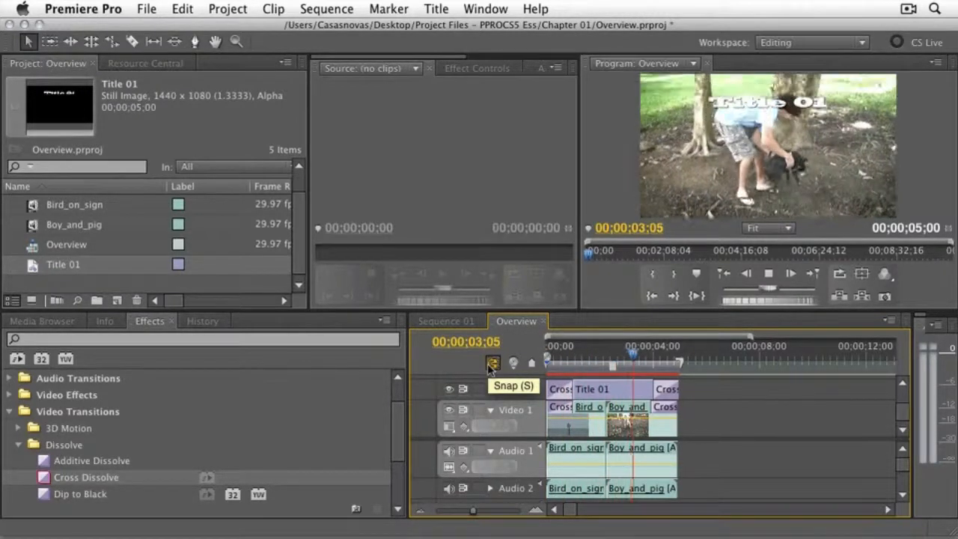
{"action": "key", "text": "space"}
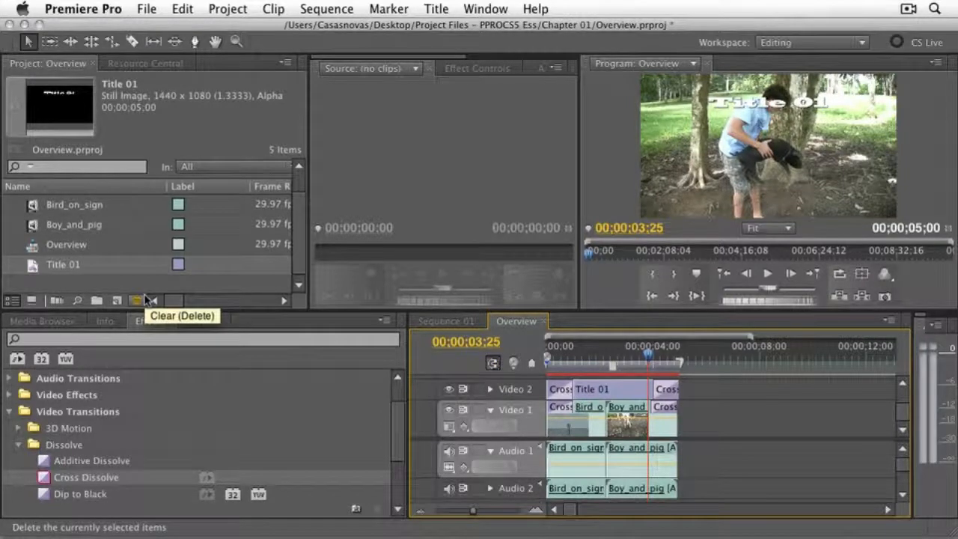
- Import the music file Vals_Romantica.mp3 from the project files' Media/Audio folder
{"action": "left_click", "coordinate": [149, 10]}
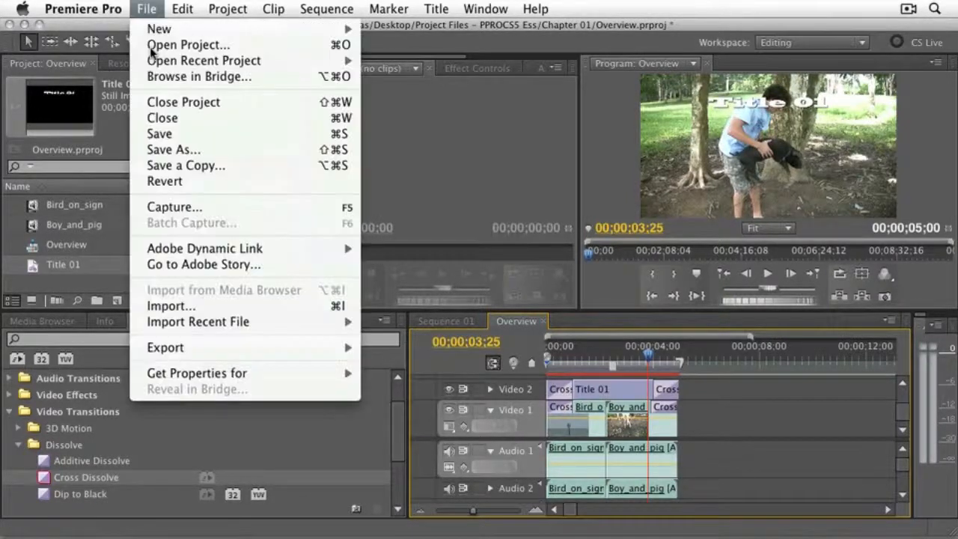
{"action": "left_click", "coordinate": [170, 306]}
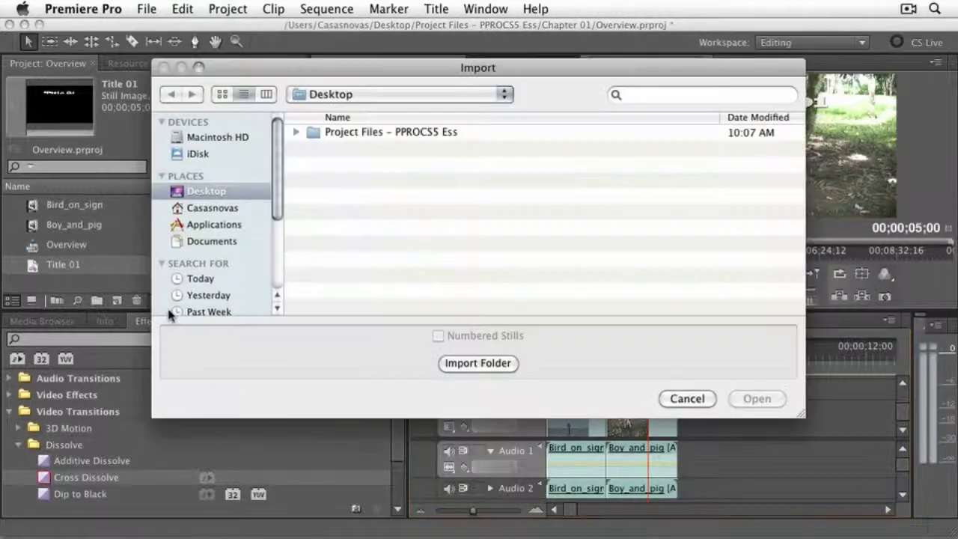
{"action": "left_click", "coordinate": [297, 132]}
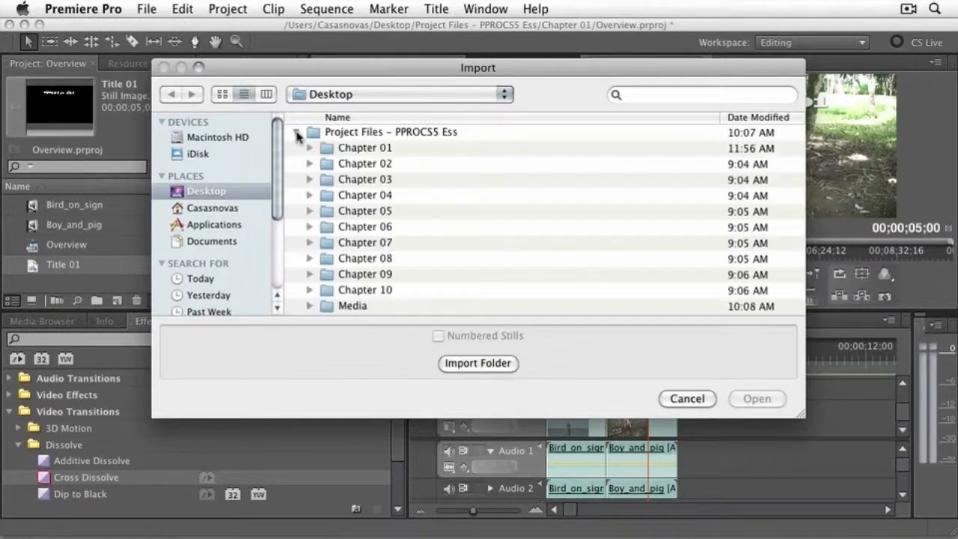
{"action": "left_click", "coordinate": [310, 307]}
{"action": "left_click_drag", "start_coordinate": [804, 209], "coordinate": [801, 270]}
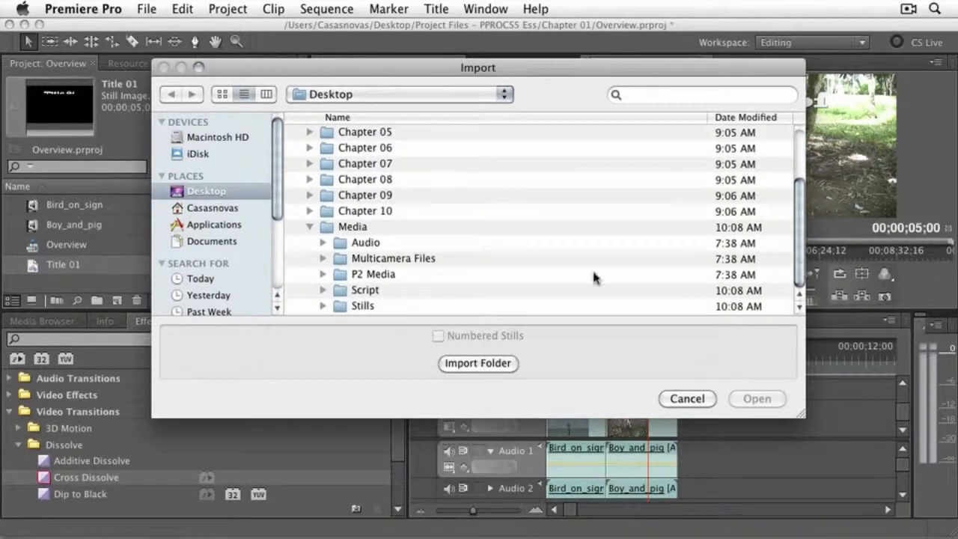
{"action": "left_click", "coordinate": [323, 242]}
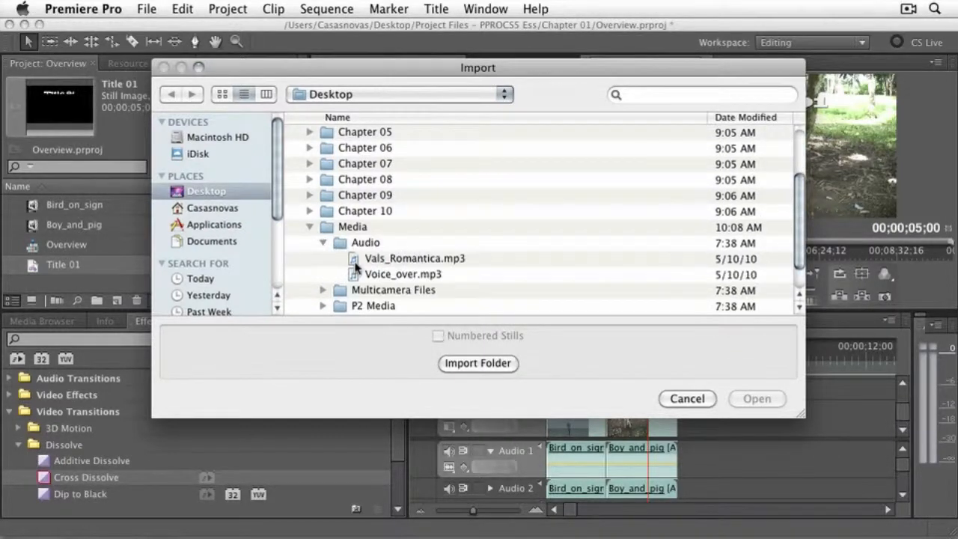
{"action": "left_click", "coordinate": [356, 262]}
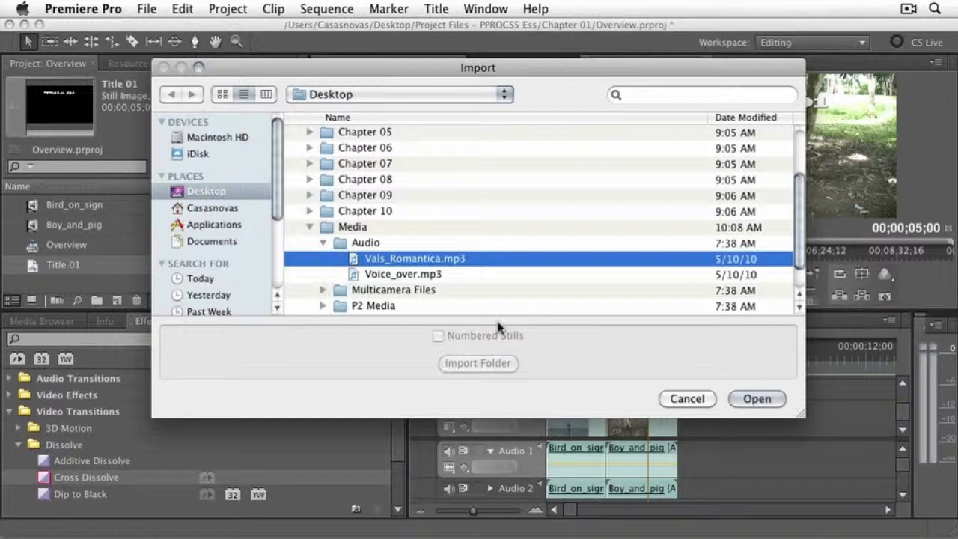
{"action": "left_click", "coordinate": [759, 398]}
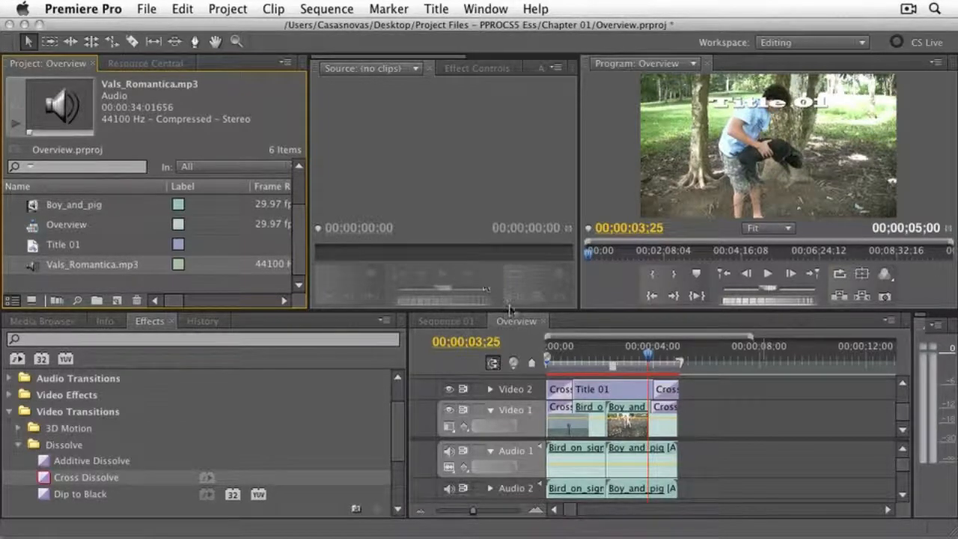
- Enlarge the timeline area and place Vals_Romantica.mp3 at the start of the sequence on new track Audio 5
{"action": "left_click_drag", "start_coordinate": [514, 300], "coordinate": [514, 244]}
{"action": "left_click_drag", "start_coordinate": [296, 206], "coordinate": [298, 216]}
{"action": "left_click_drag", "start_coordinate": [28, 225], "coordinate": [558, 496]}
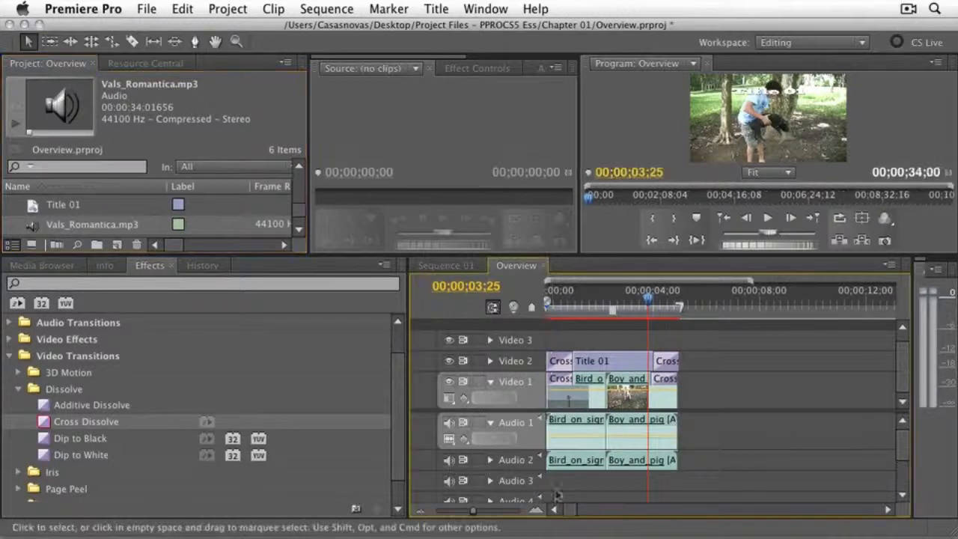
{"action": "left_click_drag", "start_coordinate": [902, 448], "coordinate": [901, 490]}
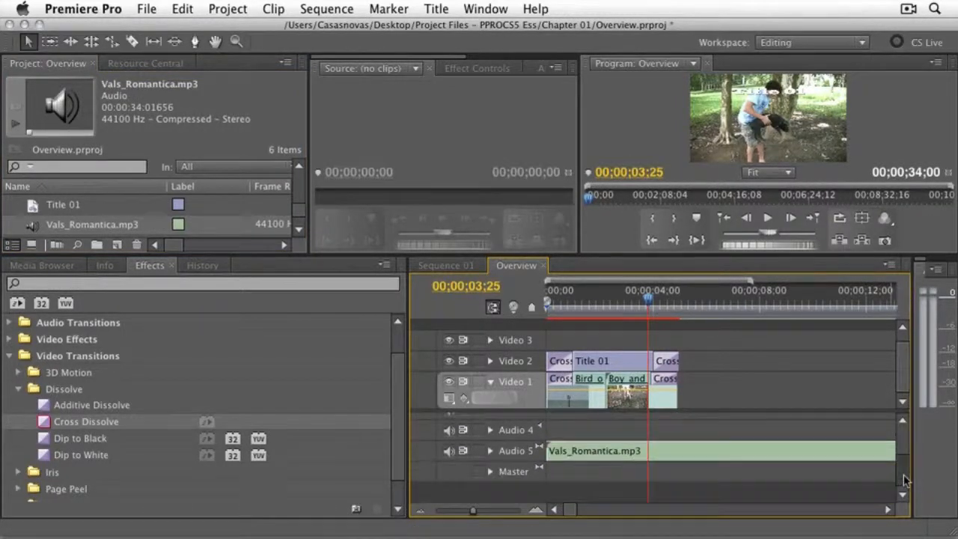
- Cut the Vals_Romantica.mp3 clip at about 00;00;05;13, just past the end of the video, and delete the excess music
{"action": "key", "text": "c"}
{"action": "left_click", "coordinate": [693, 450]}
{"action": "key", "text": "v"}
{"action": "left_click", "coordinate": [734, 454]}
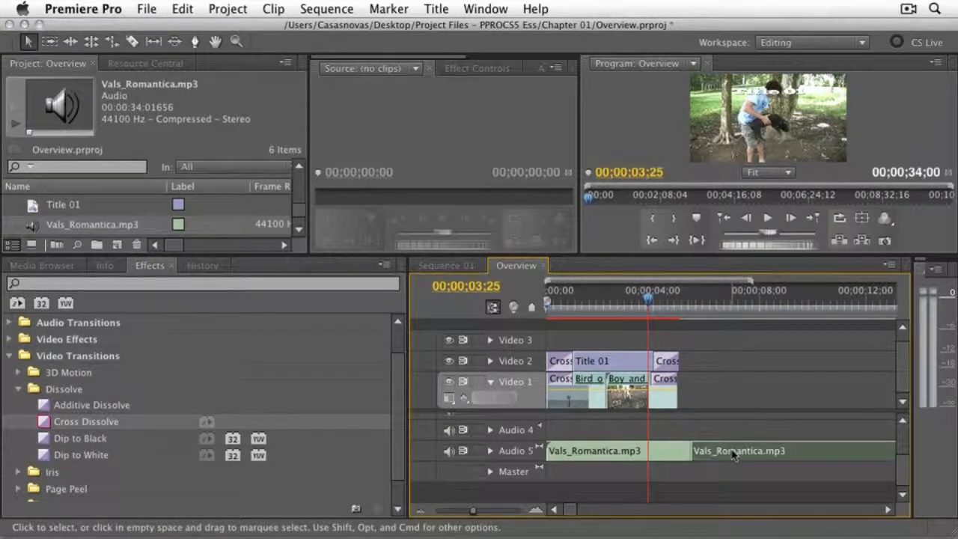
{"action": "key", "text": "Delete"}
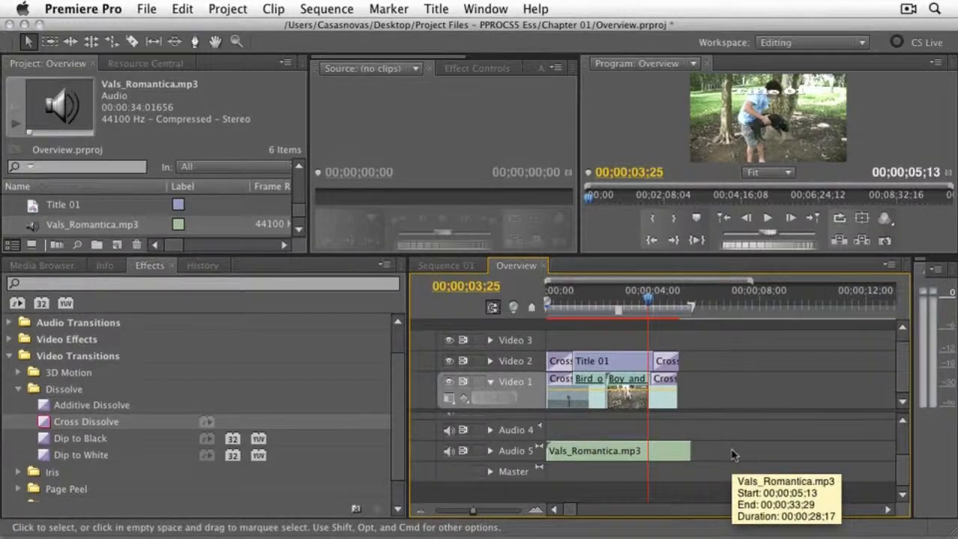
- Apply the Constant Power crossfade to the end of Vals_Romantica.mp3 on Audio 5 and play the sequence from its start
{"action": "left_click", "coordinate": [19, 389]}
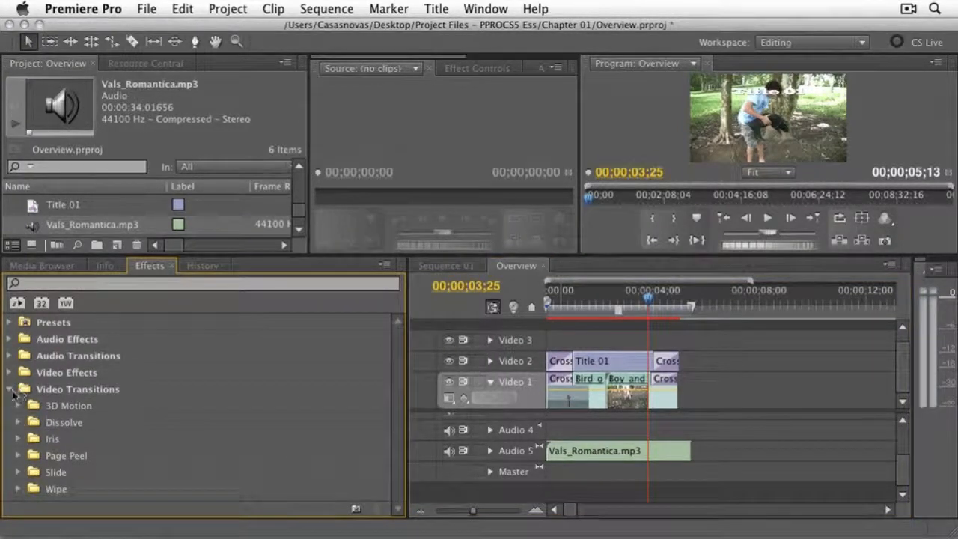
{"action": "left_click", "coordinate": [10, 389]}
{"action": "left_click", "coordinate": [9, 355]}
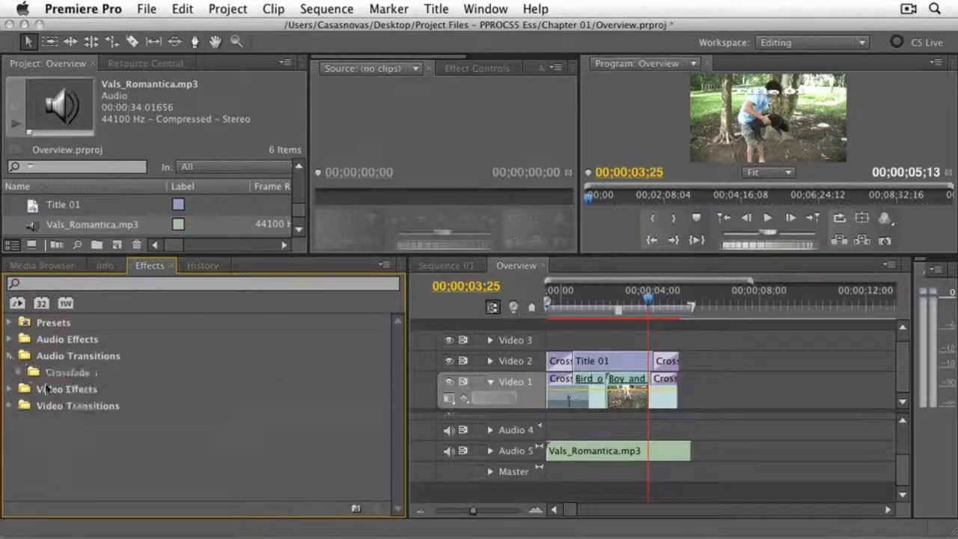
{"action": "left_click", "coordinate": [17, 373]}
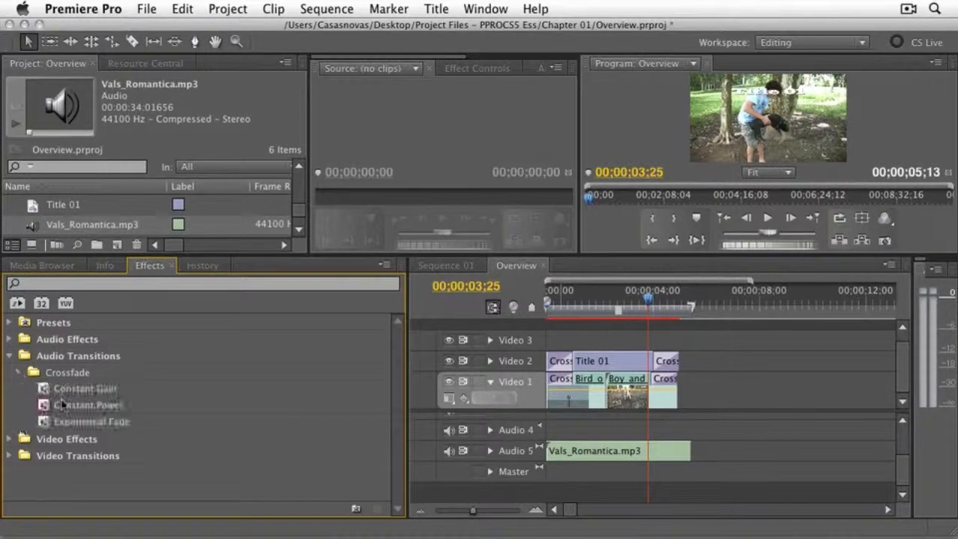
{"action": "left_click_drag", "start_coordinate": [63, 404], "coordinate": [688, 456]}
{"action": "left_click_drag", "start_coordinate": [648, 298], "coordinate": [511, 305]}
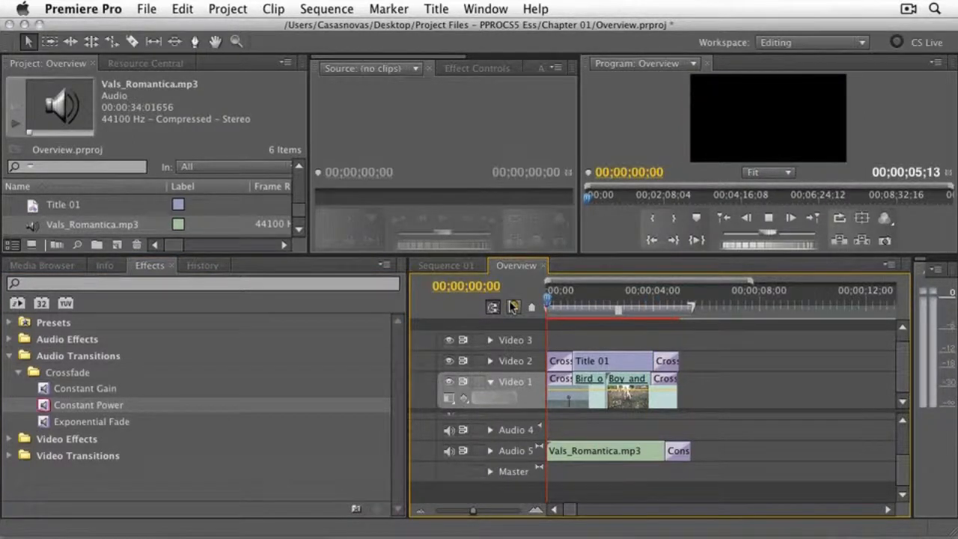
{"action": "key", "text": "space"}
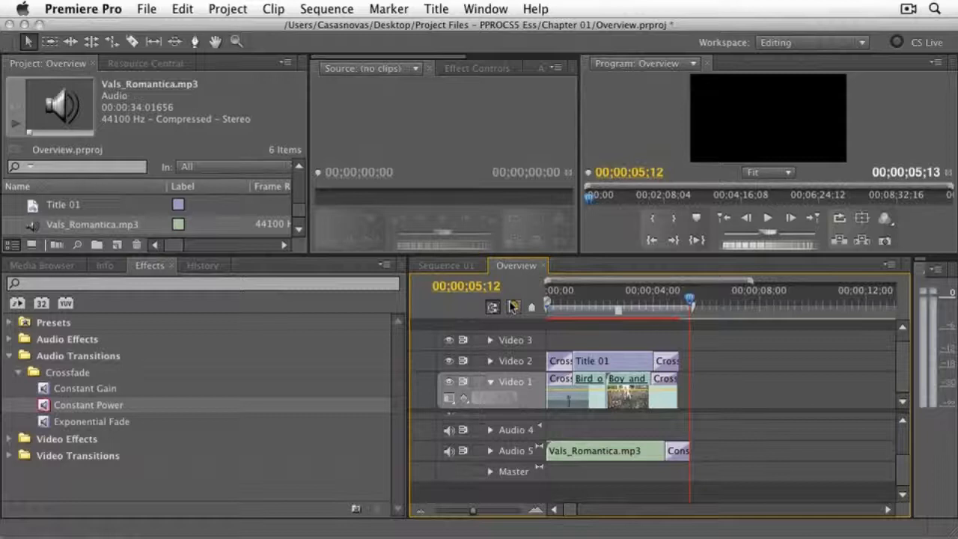
{"action": "left_click", "coordinate": [147, 9]}
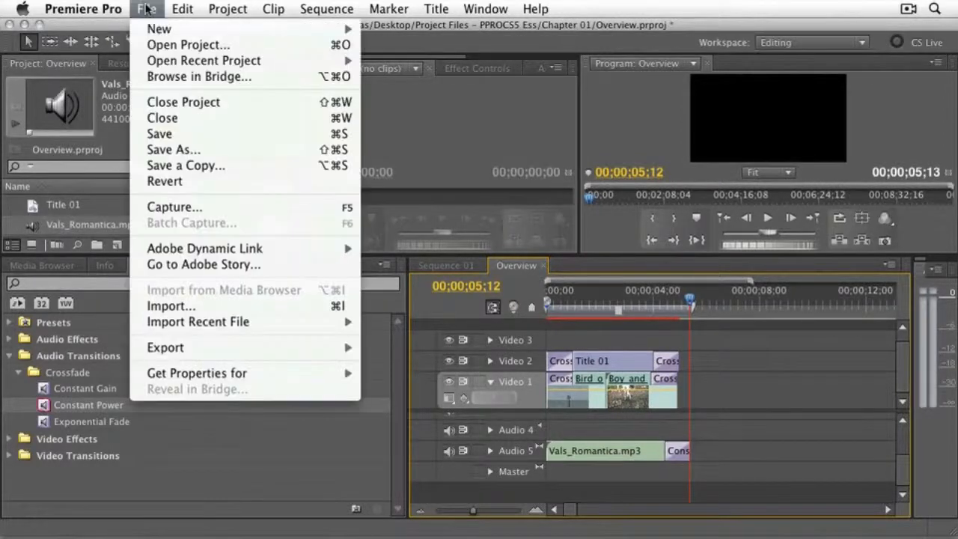
{"action": "mouse_move", "coordinate": [188, 349]}
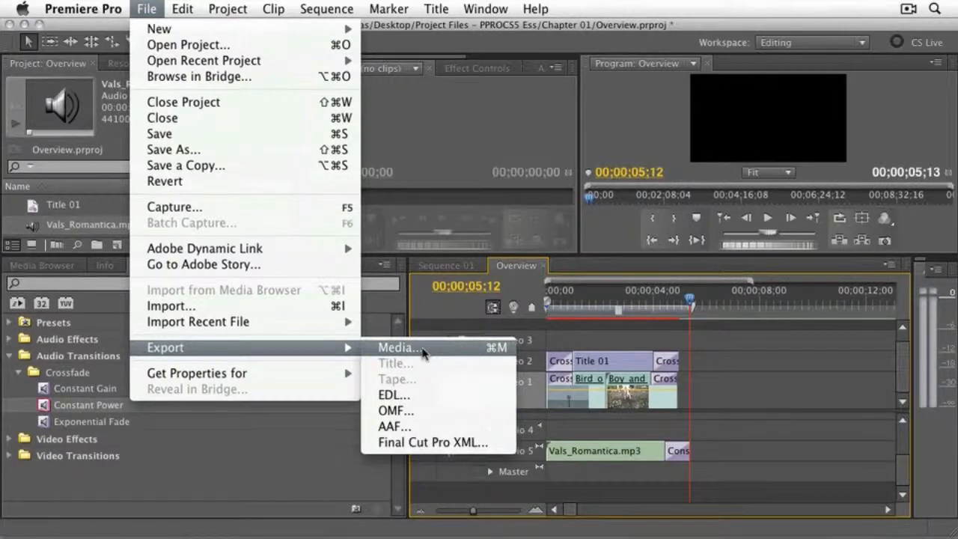
{"action": "mouse_move", "coordinate": [325, 250]}
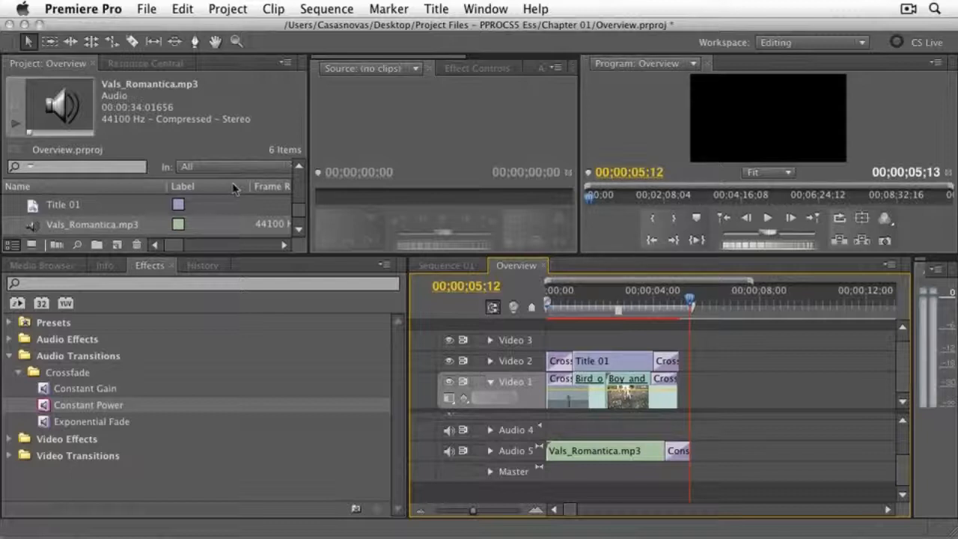
- Filter the effects list to accelerated effects, look through the matching video effects, and clear the filter
{"action": "left_click", "coordinate": [18, 303]}
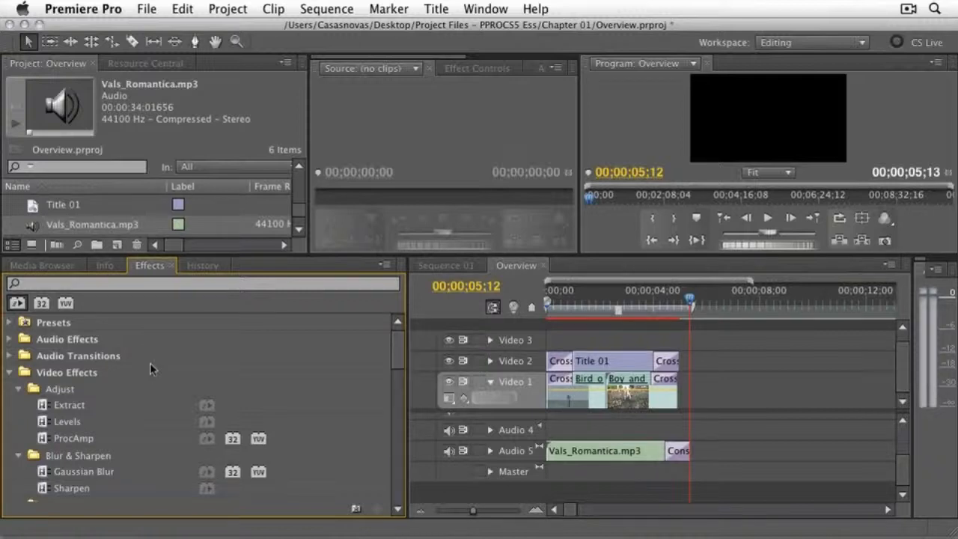
{"action": "scroll", "coordinate": [149, 366], "scroll_direction": "down", "scroll_amount": 5}
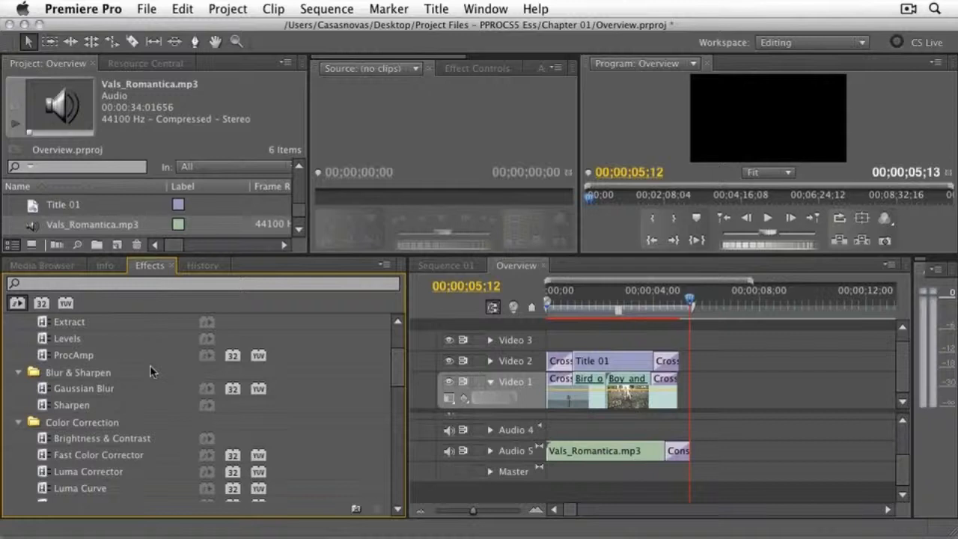
{"action": "scroll", "coordinate": [150, 365], "scroll_direction": "up", "scroll_amount": 4}
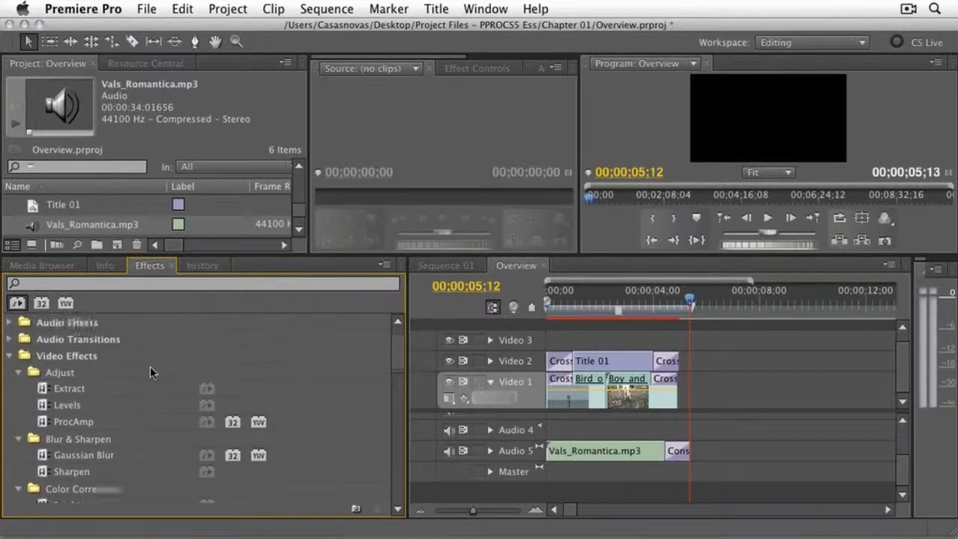
{"action": "scroll", "coordinate": [150, 372], "scroll_direction": "up", "scroll_amount": 1}
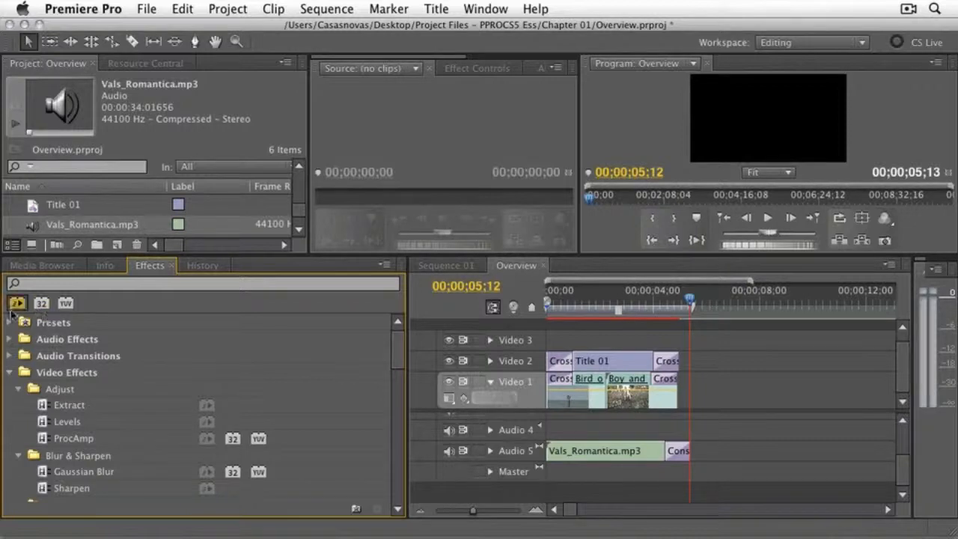
{"action": "left_click", "coordinate": [40, 304]}
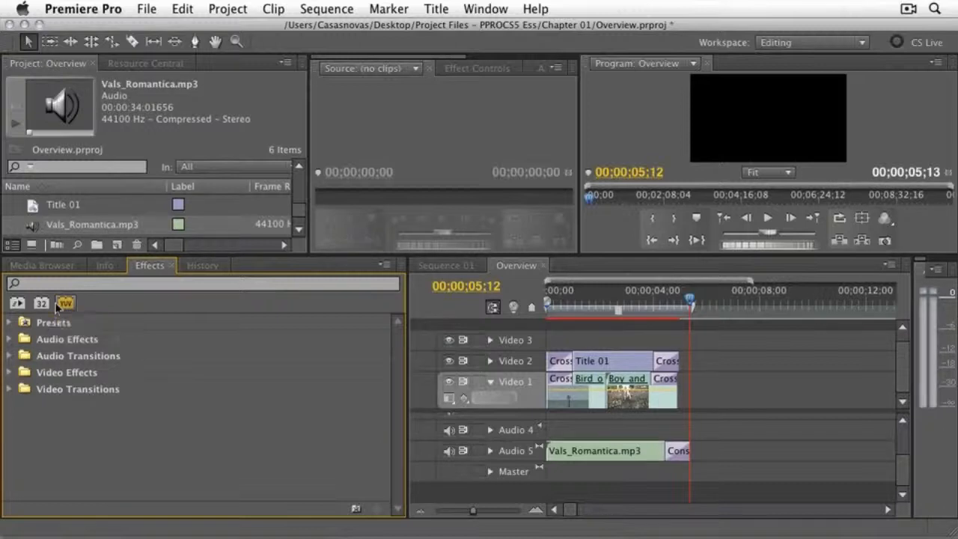
- Open the general project settings of the Overview project
{"action": "left_click", "coordinate": [224, 9]}
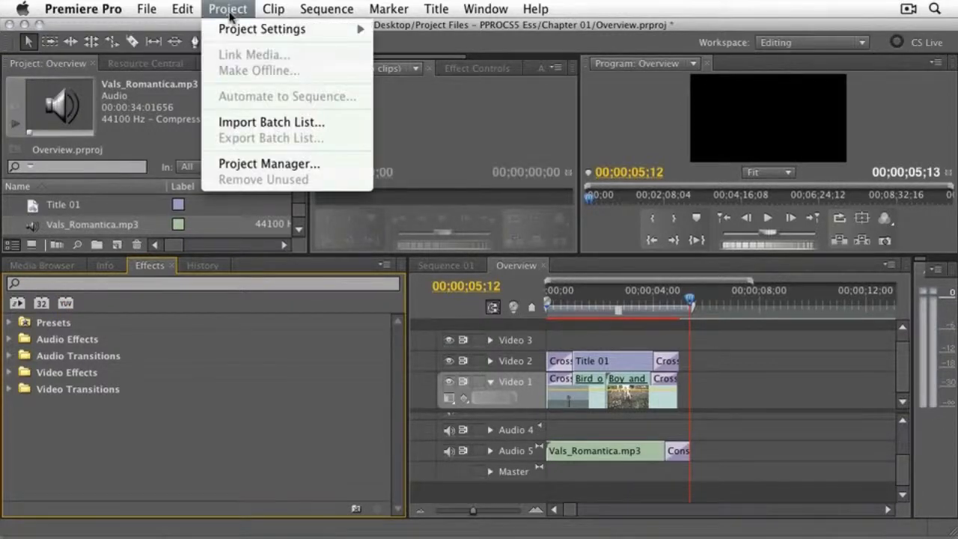
{"action": "mouse_move", "coordinate": [238, 28]}
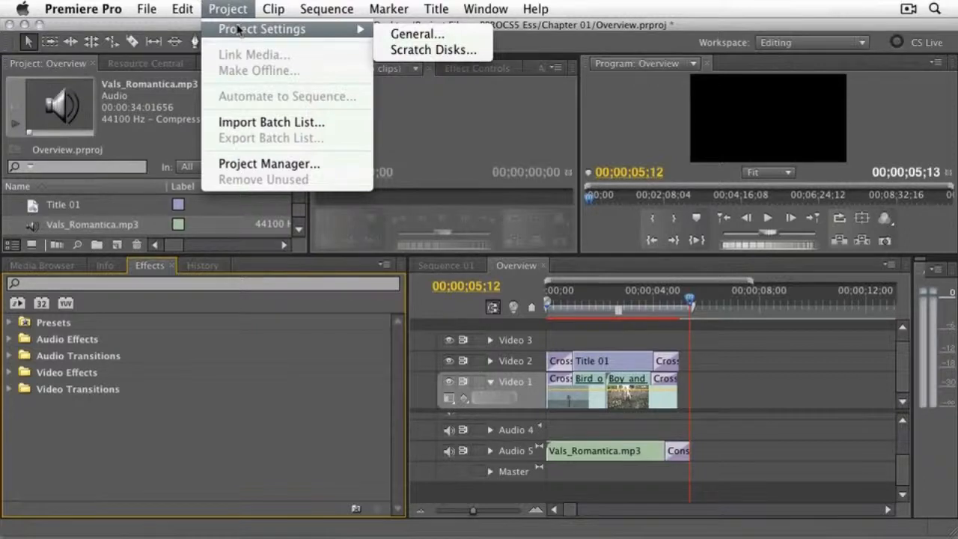
{"action": "left_click", "coordinate": [420, 35]}
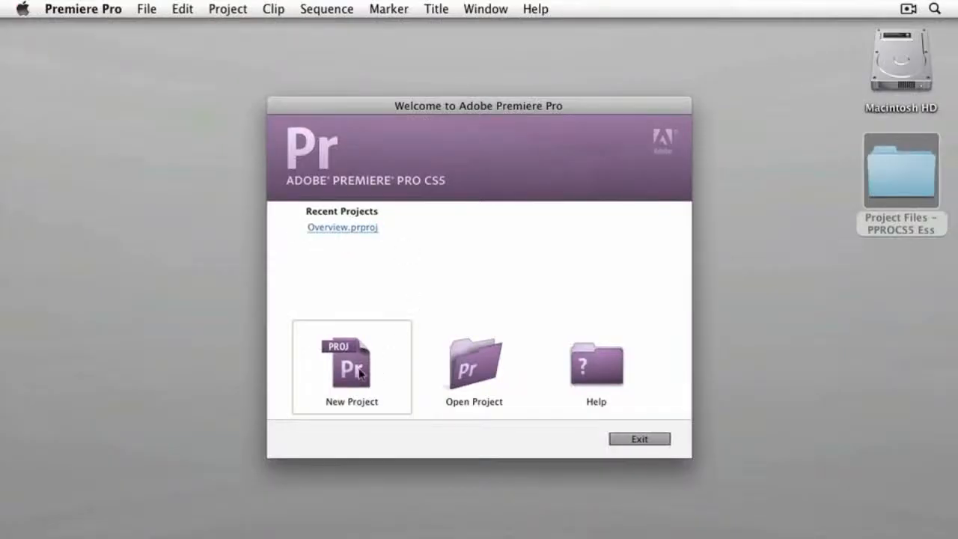
- Start a new project with Timecode video display, Audio Samples audio display and DV as the capture format
{"action": "left_click", "coordinate": [360, 374]}
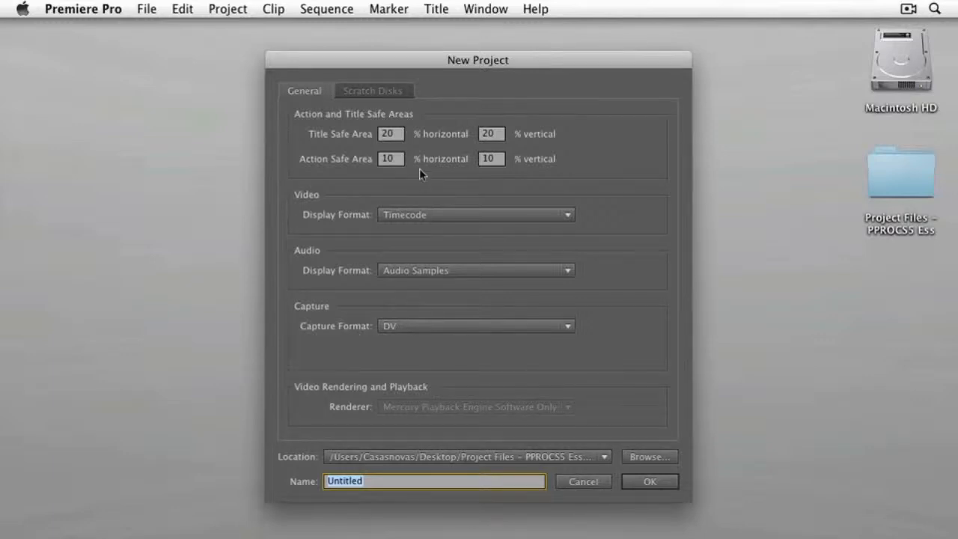
{"action": "left_click_drag", "start_coordinate": [438, 60], "coordinate": [438, 51]}
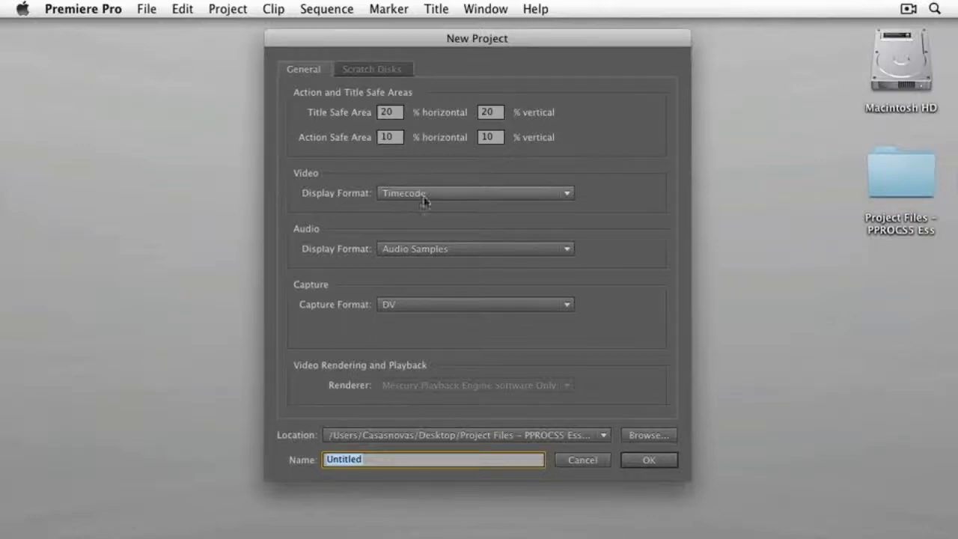
{"action": "left_click", "coordinate": [502, 197]}
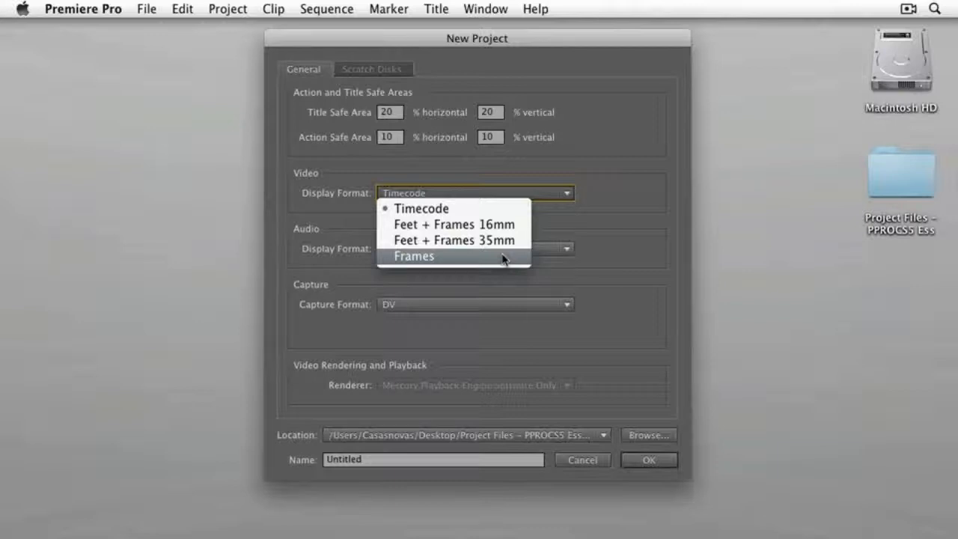
{"action": "left_click", "coordinate": [500, 212]}
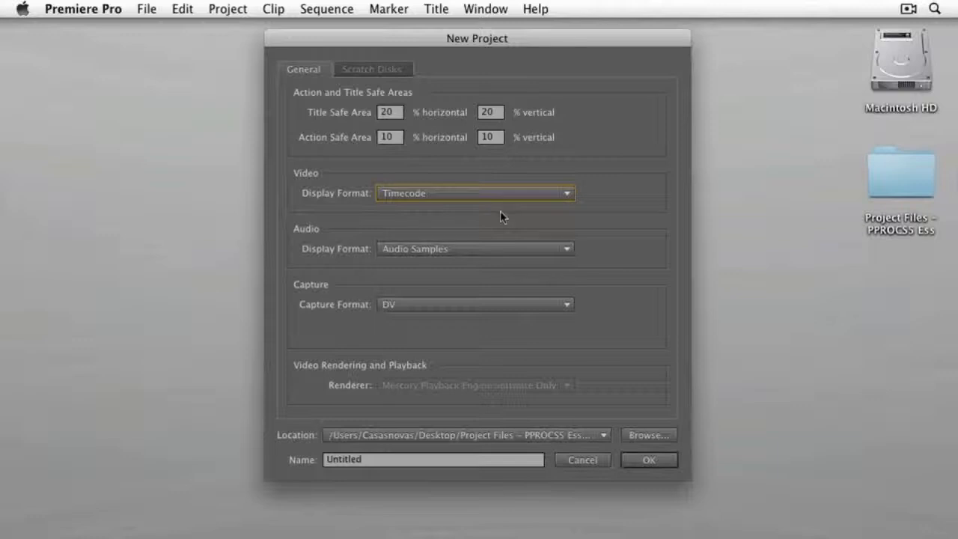
{"action": "left_click", "coordinate": [508, 248]}
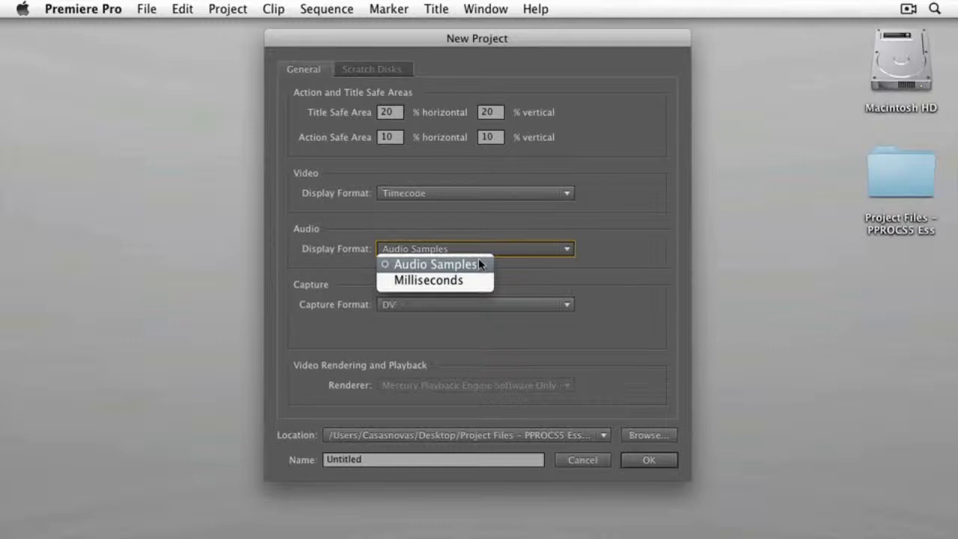
{"action": "left_click", "coordinate": [479, 264]}
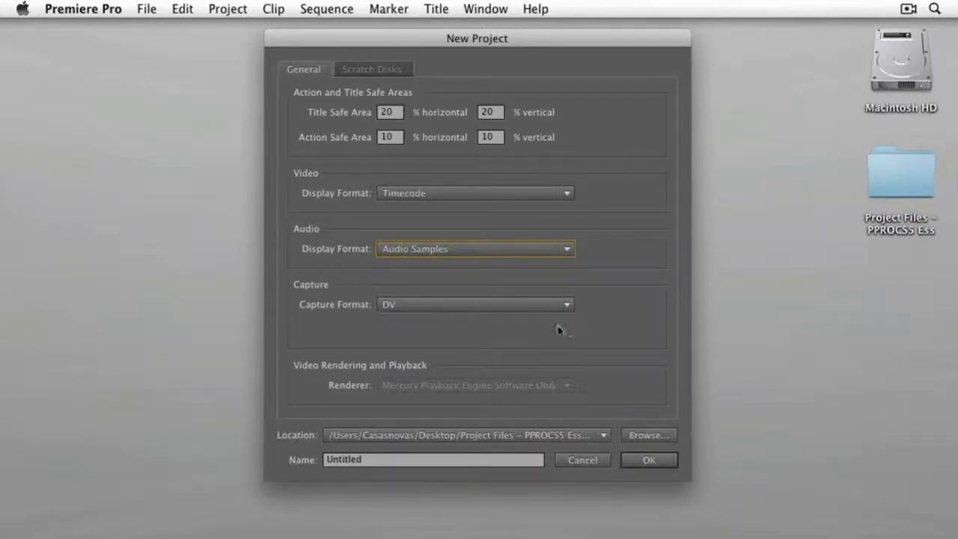
{"action": "left_click", "coordinate": [537, 305]}
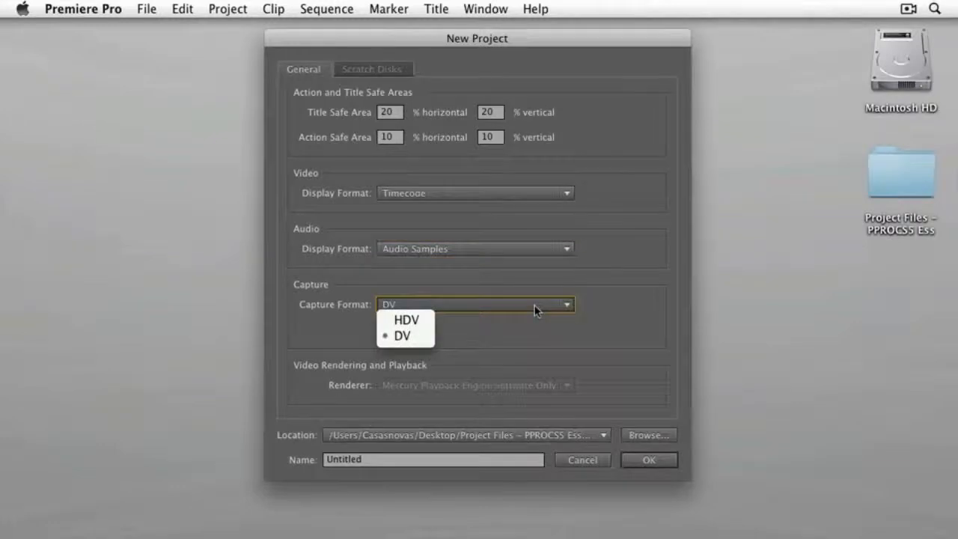
{"action": "left_click", "coordinate": [423, 338]}
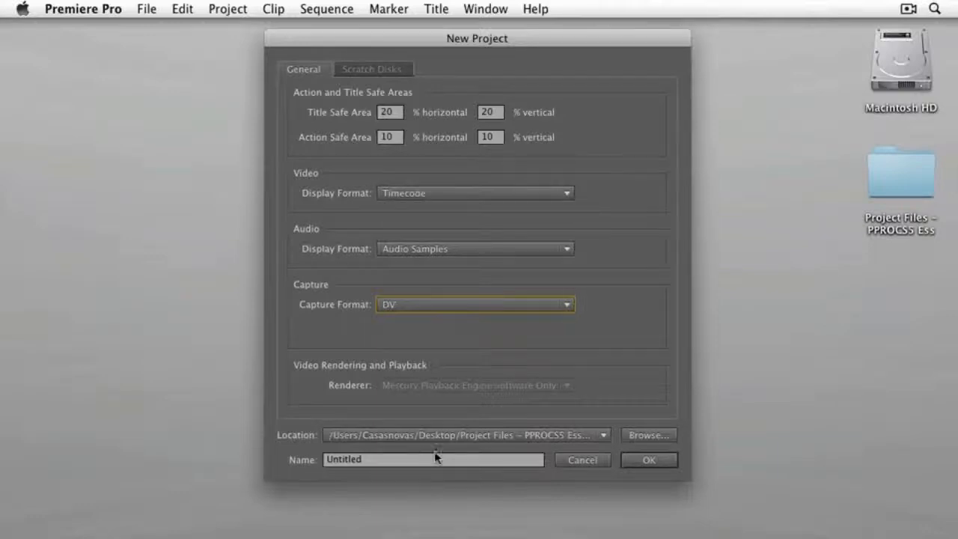
- Set the new project's location to the Chapter 02 folder in Project Files - PPROCS5 Ess and name the project 01
{"action": "left_click", "coordinate": [646, 436]}
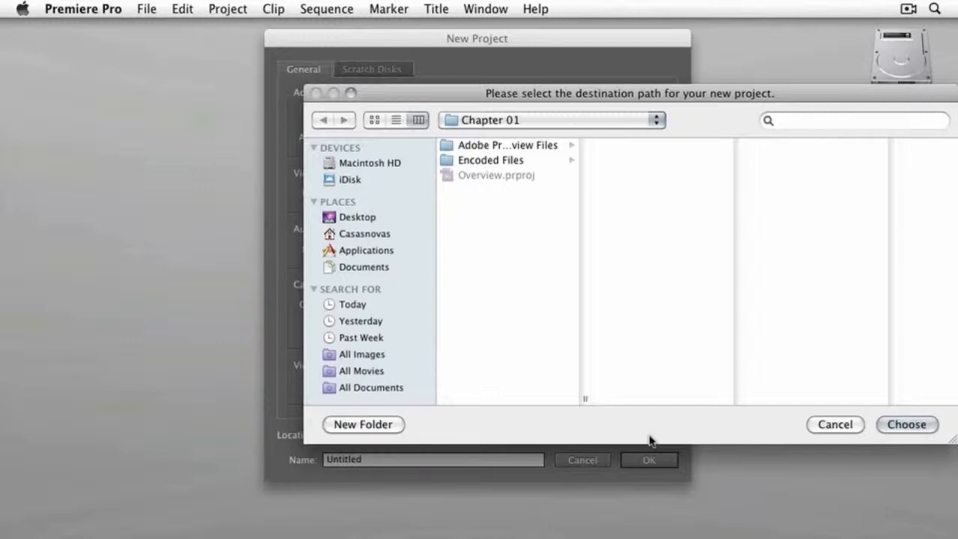
{"action": "left_click", "coordinate": [551, 120]}
{"action": "left_click", "coordinate": [524, 137]}
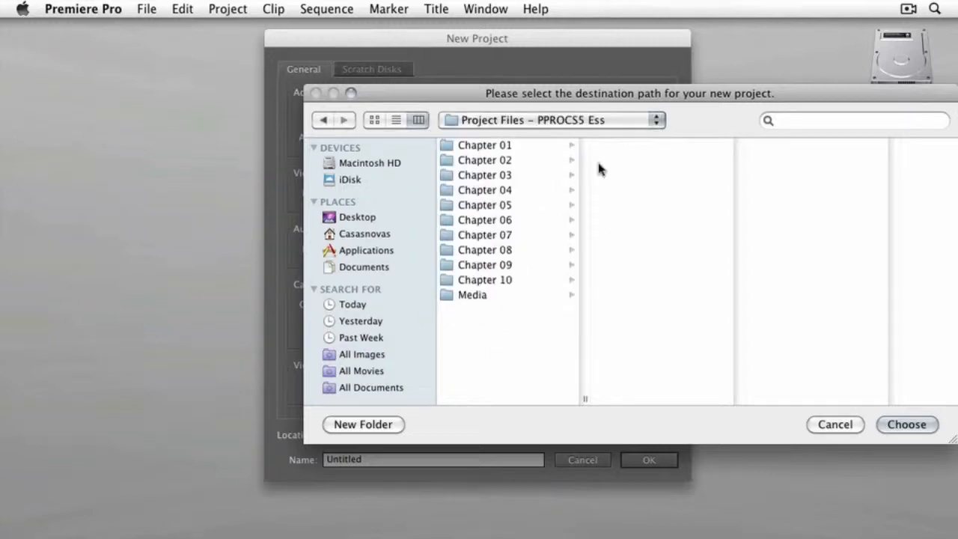
{"action": "left_click", "coordinate": [485, 160]}
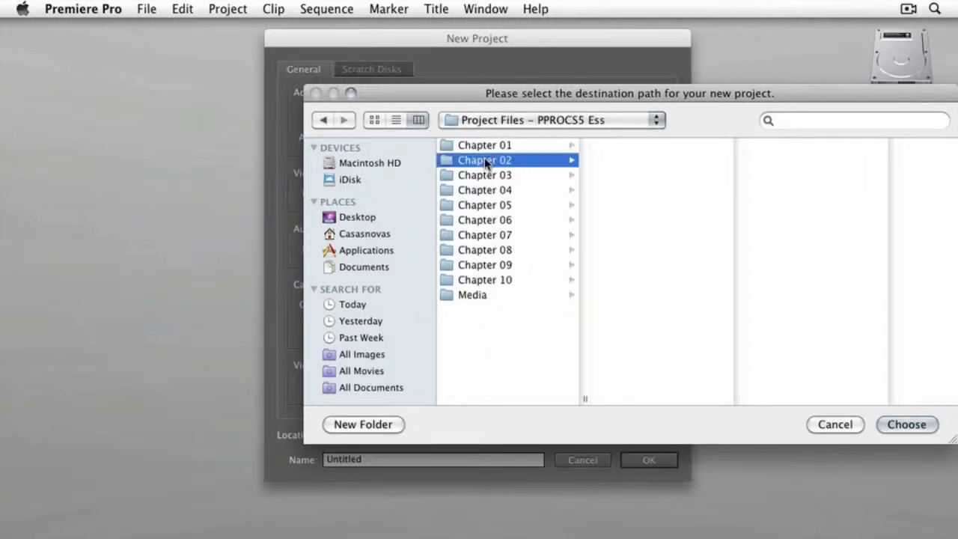
{"action": "left_click", "coordinate": [907, 425]}
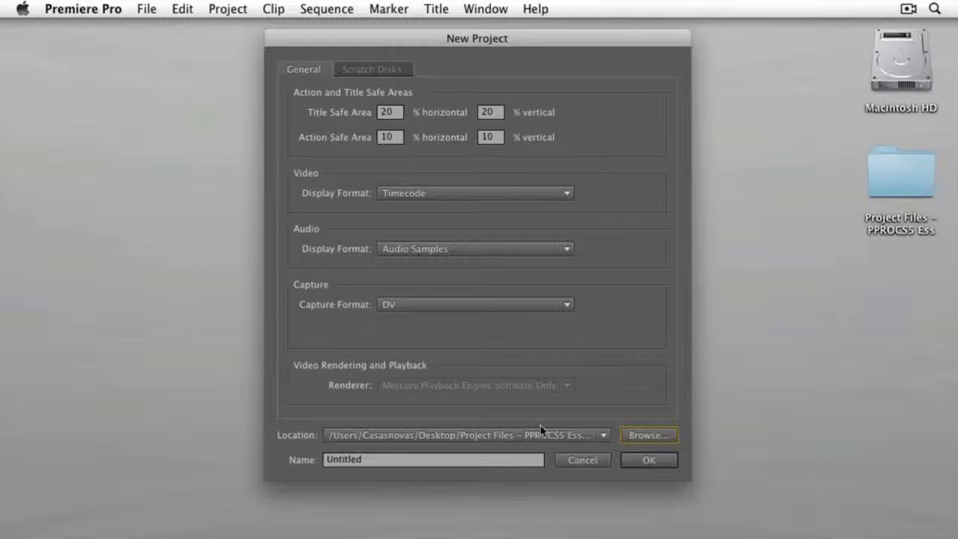
{"action": "left_click", "coordinate": [365, 460]}
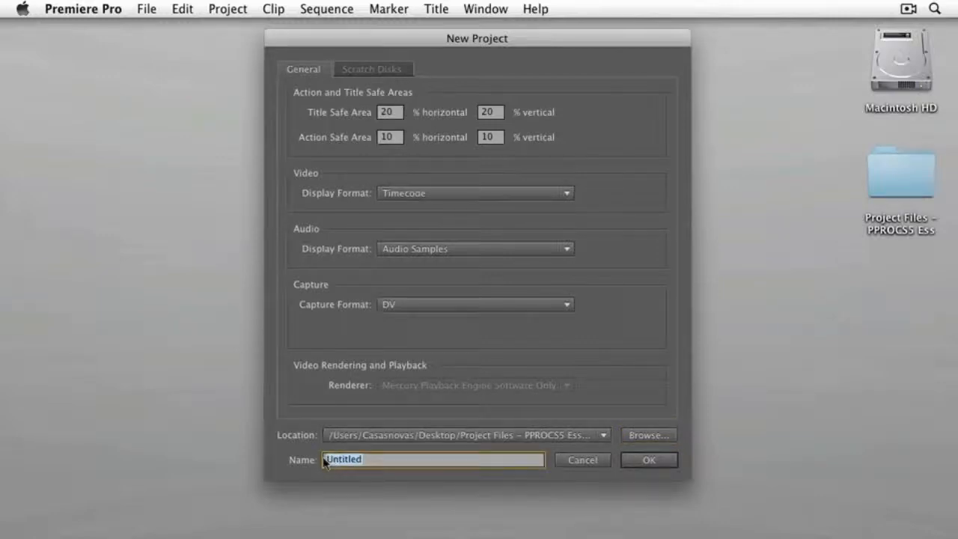
{"action": "type", "text": "01"}
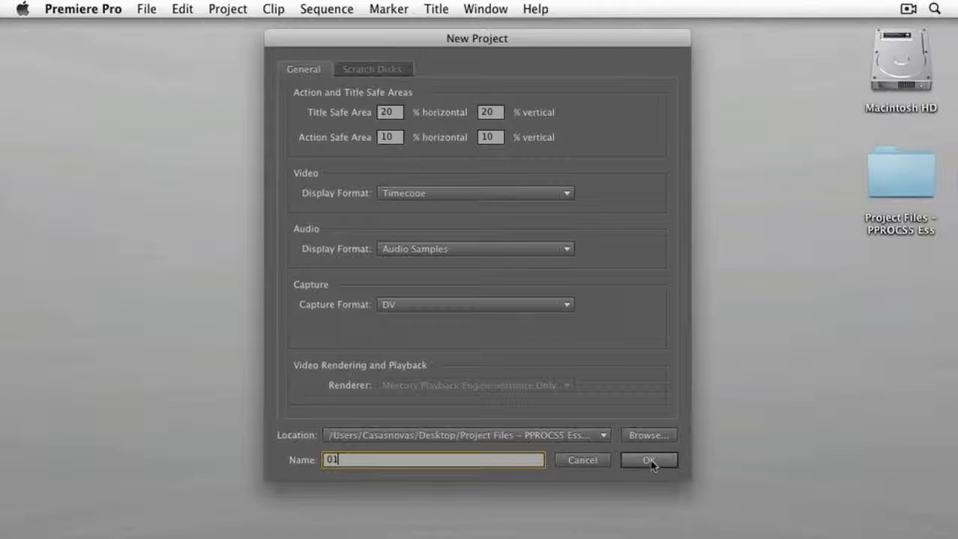
- Set the Captured Video scratch disk to Same as Project and create the project, continuing to the new sequence setup
{"action": "left_click", "coordinate": [380, 71]}
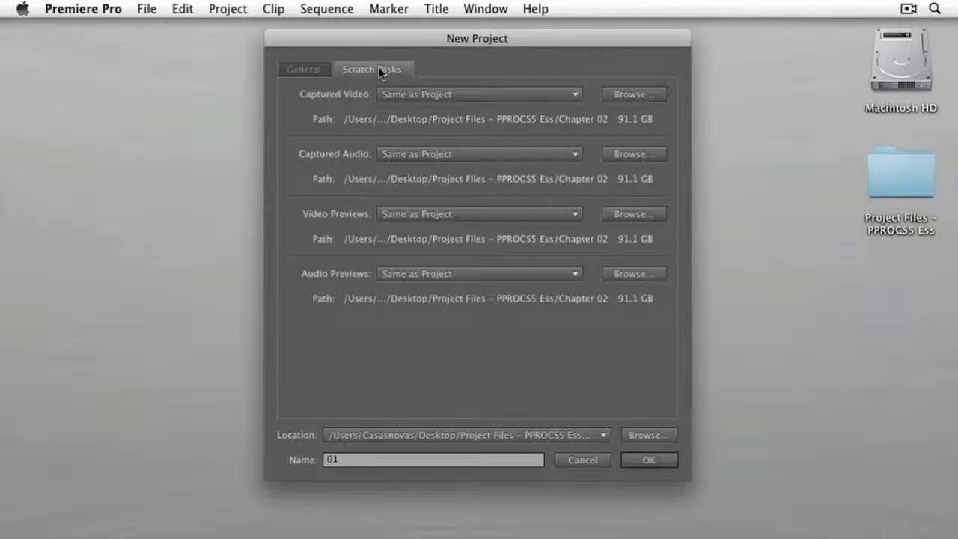
{"action": "left_click", "coordinate": [453, 93]}
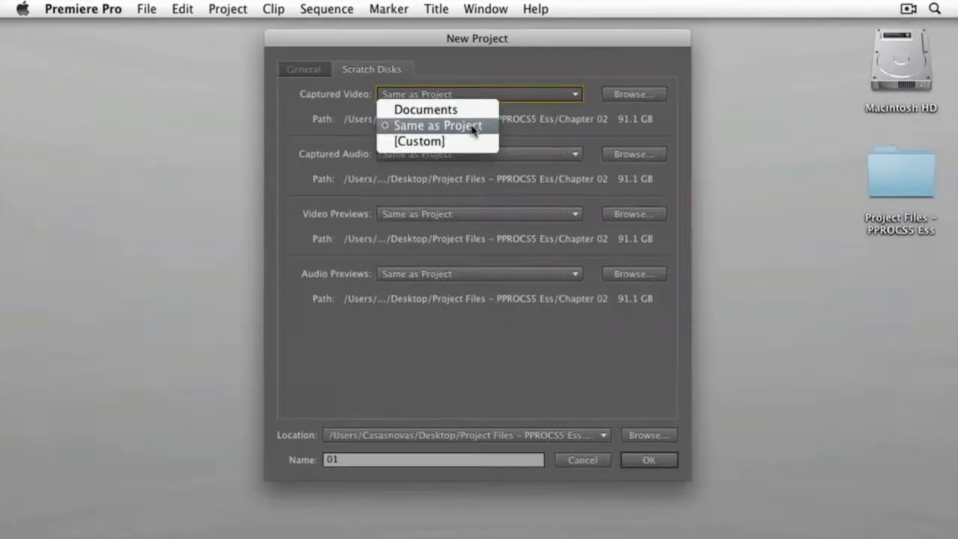
{"action": "left_click", "coordinate": [473, 126]}
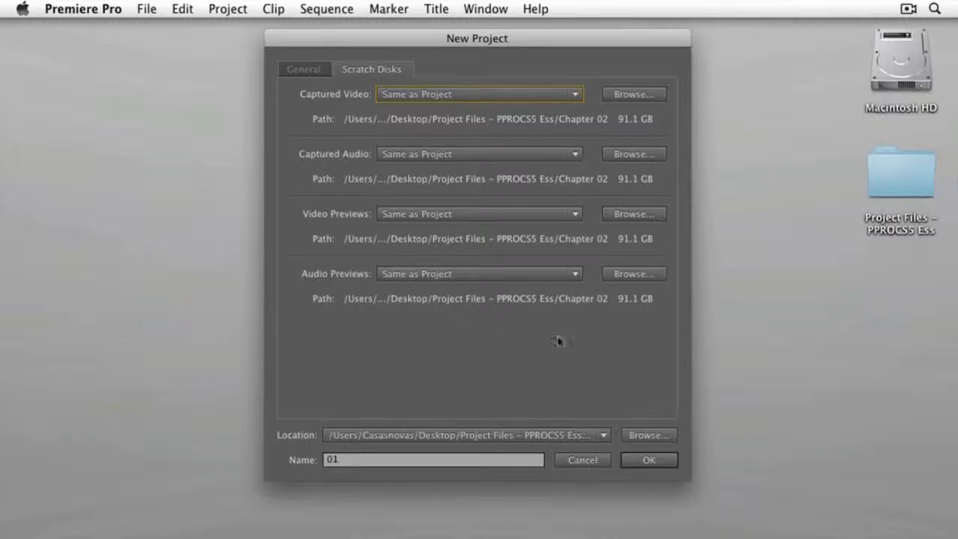
{"action": "left_click", "coordinate": [649, 459]}
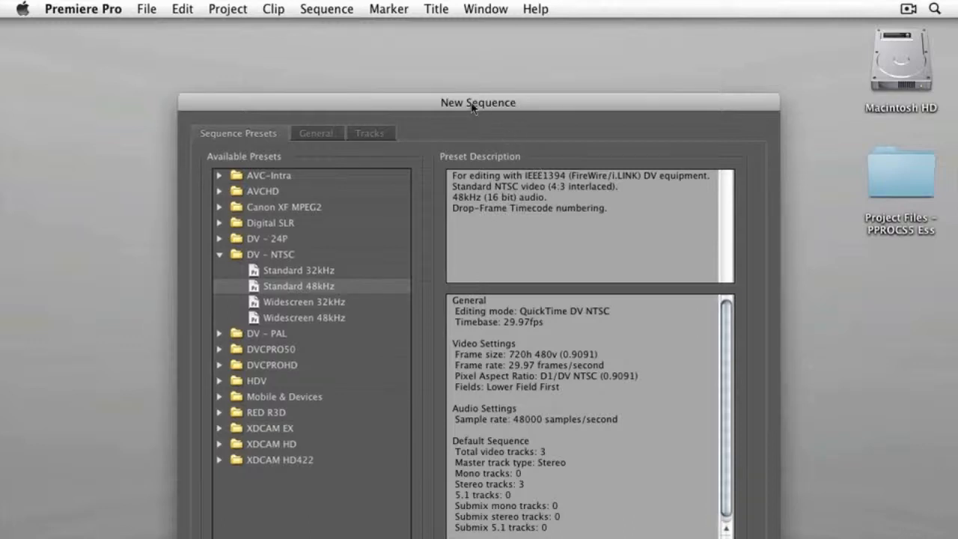
{"action": "left_click_drag", "start_coordinate": [472, 103], "coordinate": [465, 32]}
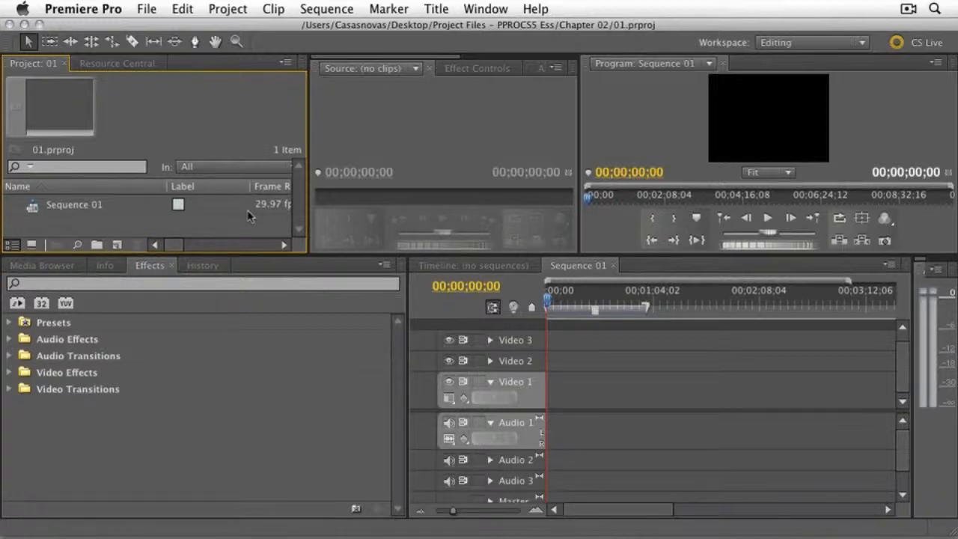
- Browse the media from the home directory through Desktop, Project Files - PPROCS5 Ess and Media to the P2 Media folder
{"action": "left_click", "coordinate": [44, 266]}
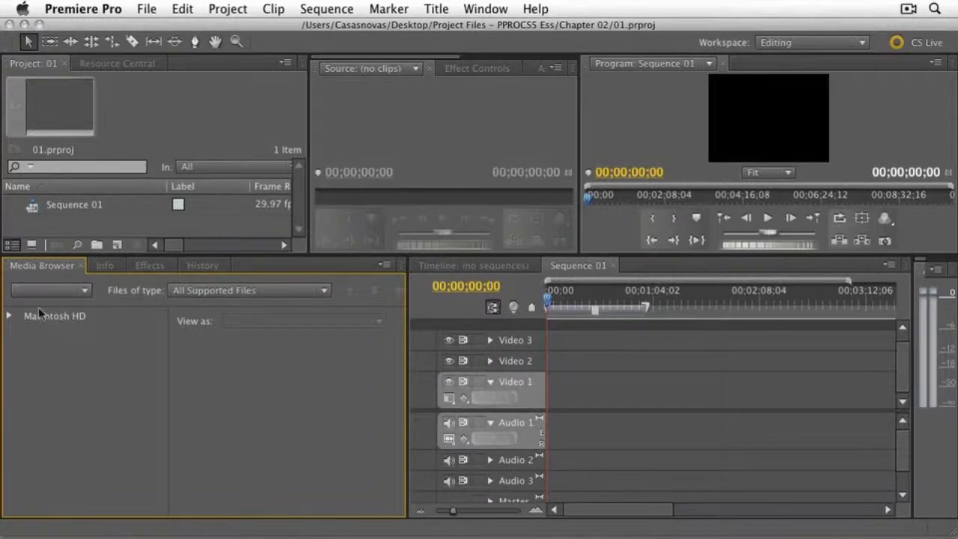
{"action": "left_click", "coordinate": [10, 319]}
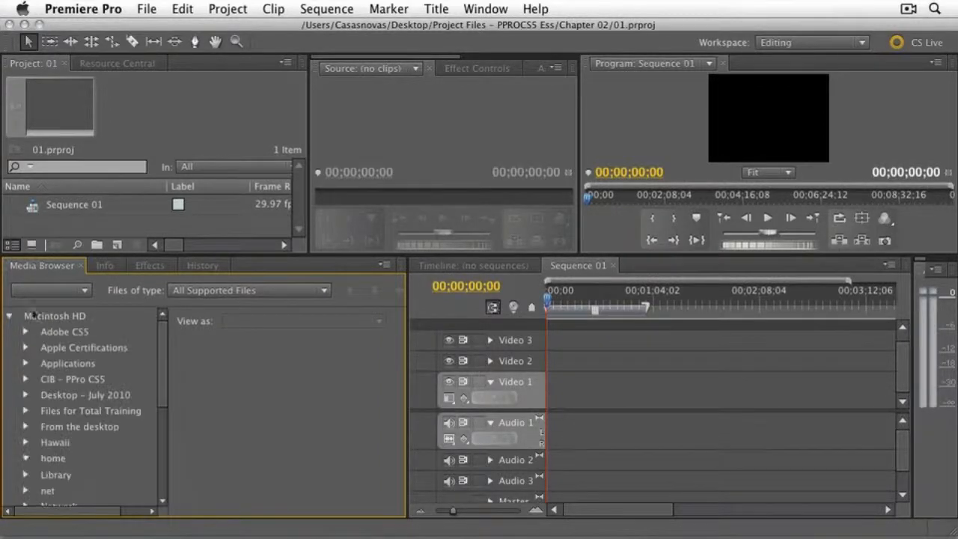
{"action": "left_click", "coordinate": [82, 293]}
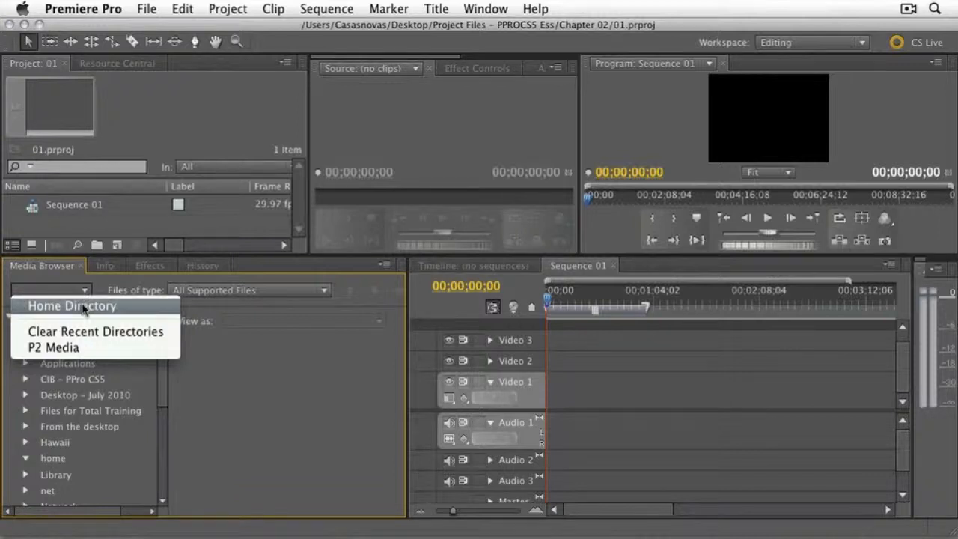
{"action": "left_click", "coordinate": [84, 308]}
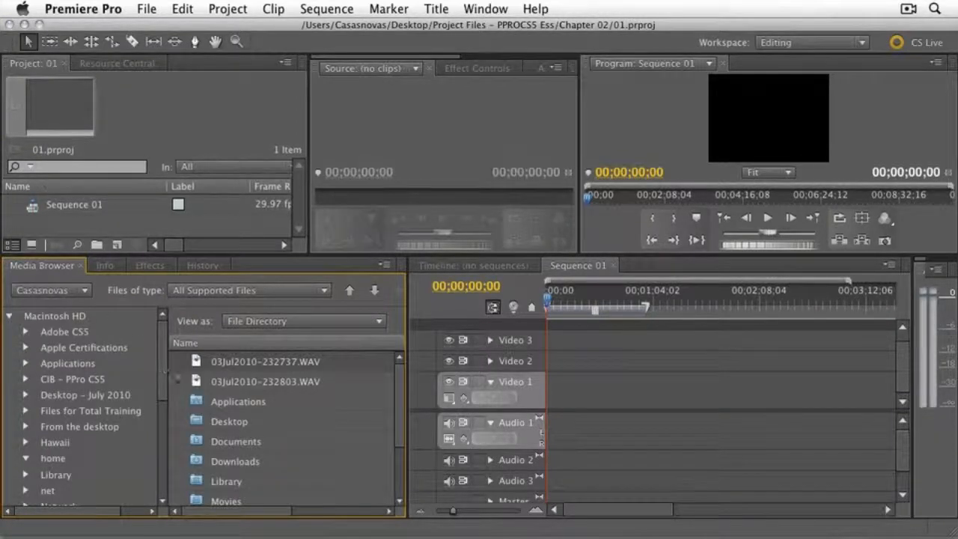
{"action": "double_click", "coordinate": [195, 423]}
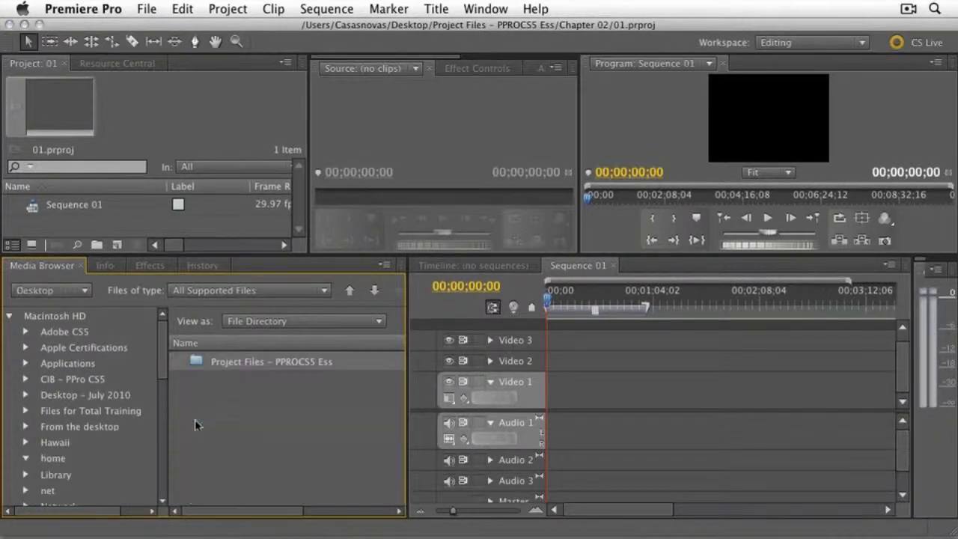
{"action": "double_click", "coordinate": [195, 360]}
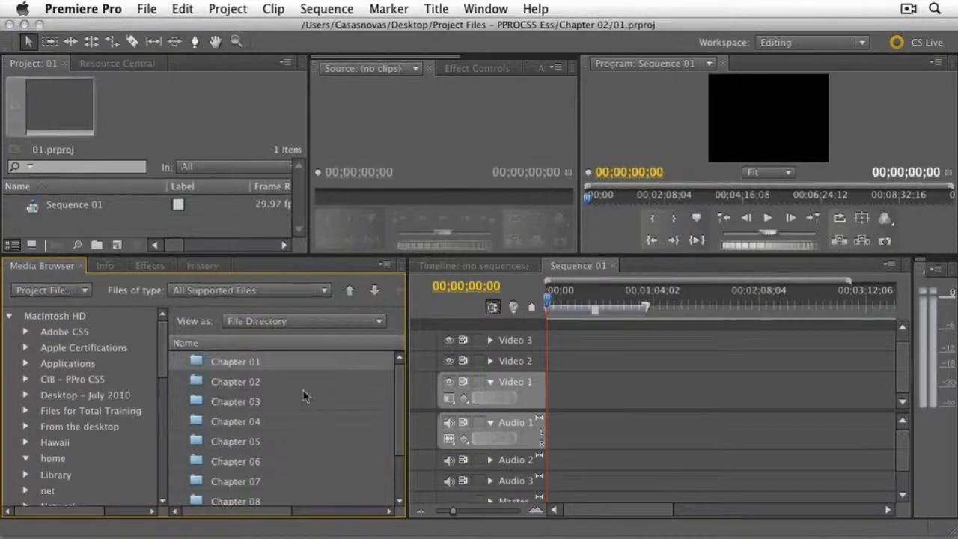
{"action": "left_click_drag", "start_coordinate": [400, 395], "coordinate": [399, 442]}
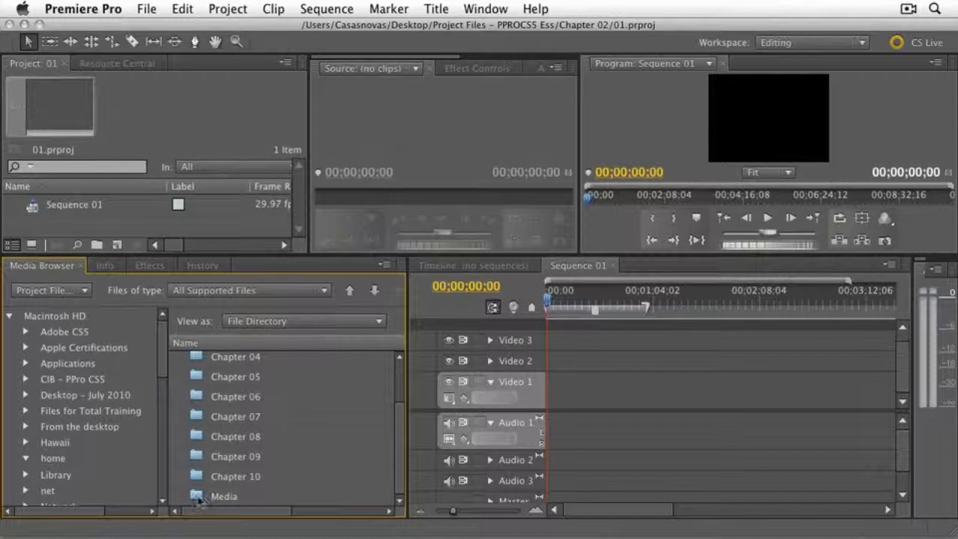
{"action": "double_click", "coordinate": [198, 497]}
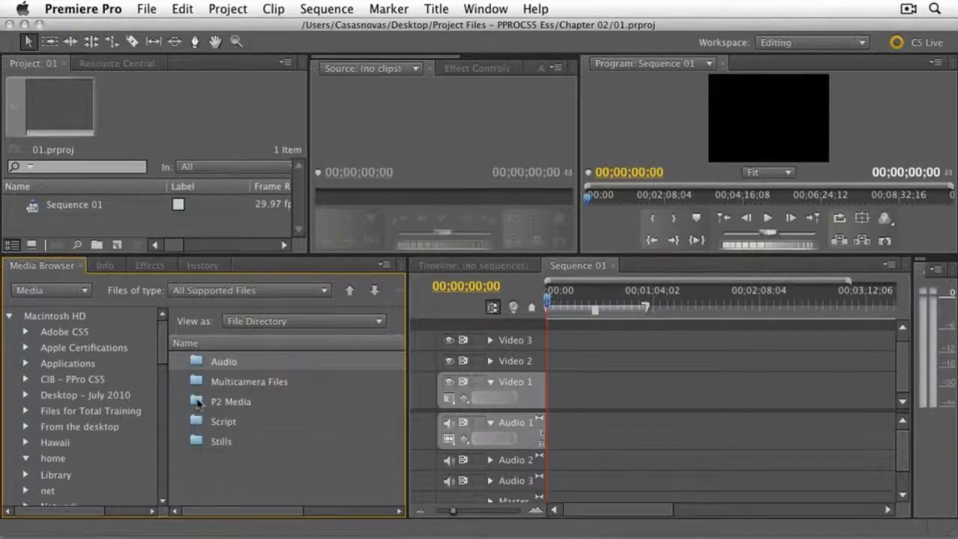
{"action": "double_click", "coordinate": [198, 403]}
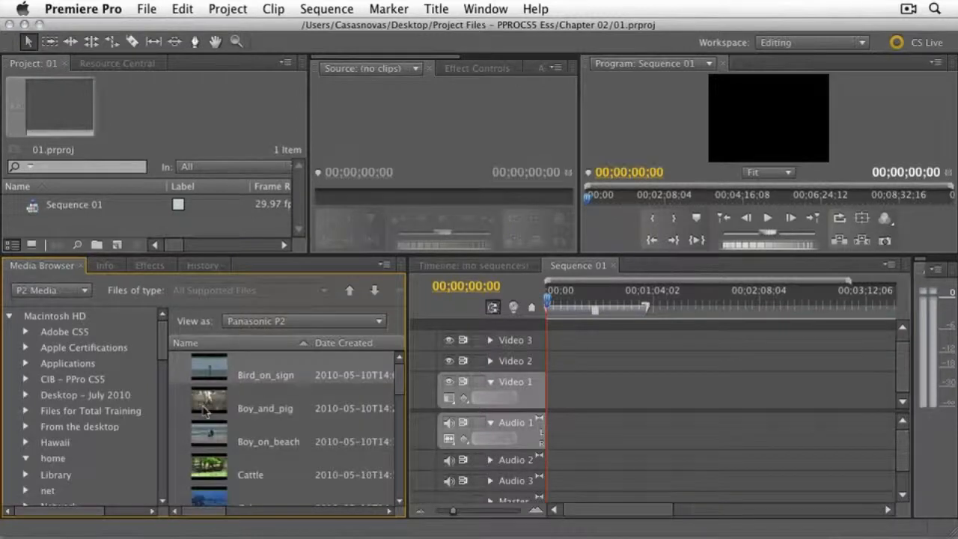
- Import the Boy_on_beach clip from the P2 Media folder into the project
{"action": "left_click", "coordinate": [208, 435]}
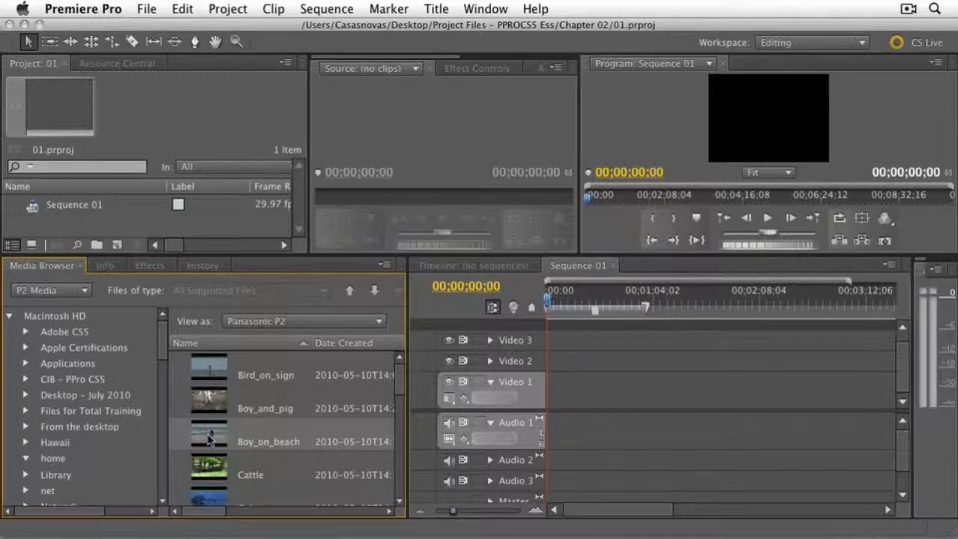
{"action": "left_click_drag", "start_coordinate": [210, 441], "coordinate": [129, 224]}
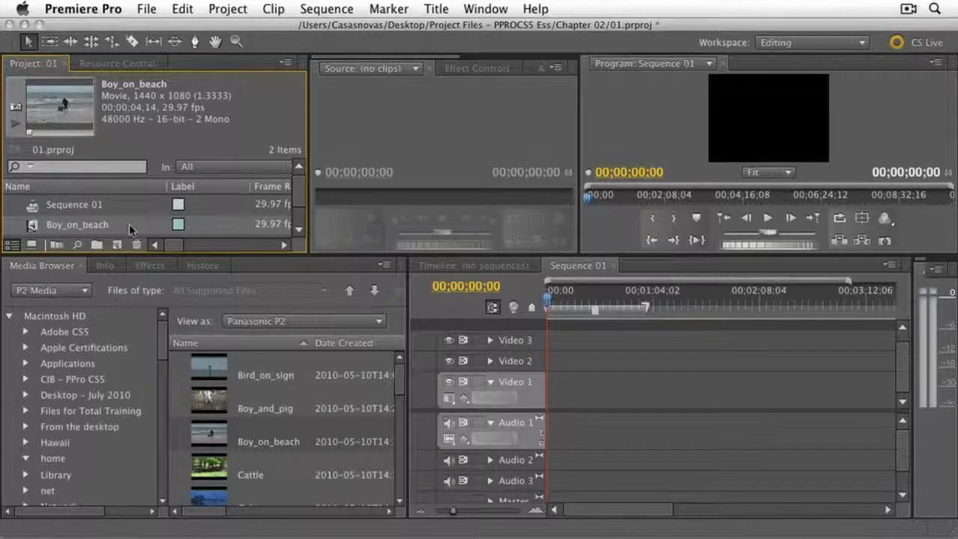
{"action": "left_click", "coordinate": [129, 224]}
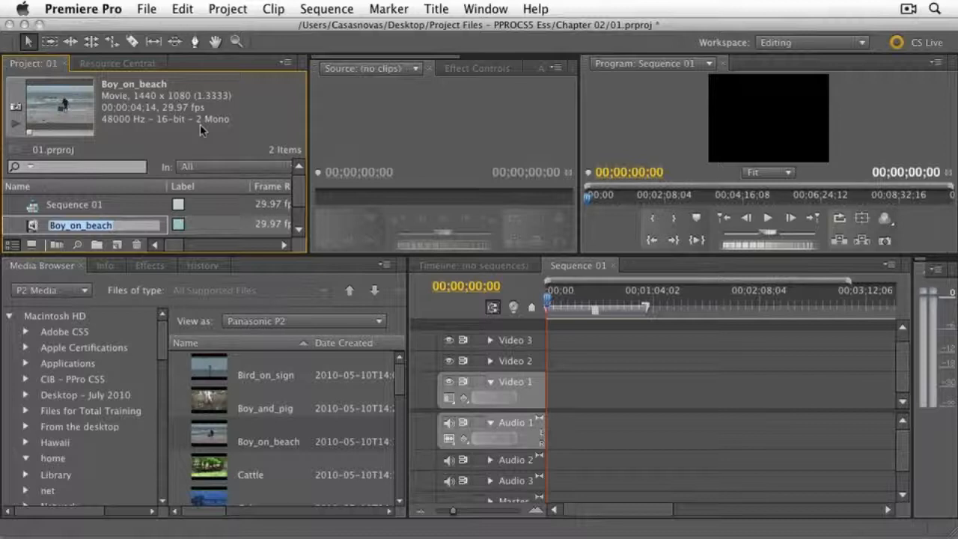
{"action": "left_click", "coordinate": [153, 12]}
{"action": "mouse_move", "coordinate": [165, 30]}
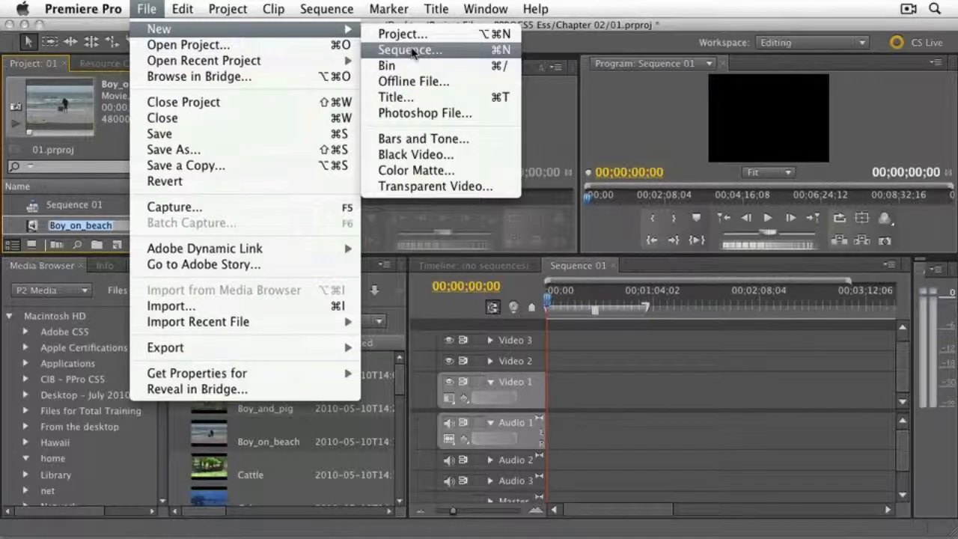
{"action": "left_click", "coordinate": [107, 153]}
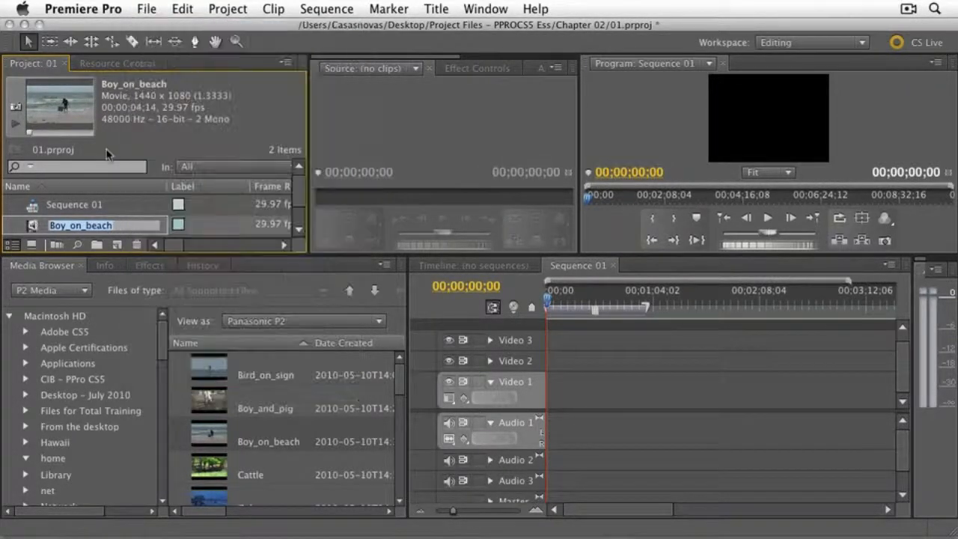
- Start a new sequence and choose the AVC-I 50 1080i60 preset from the AVC-Intra 1080i group
{"action": "left_click", "coordinate": [117, 248]}
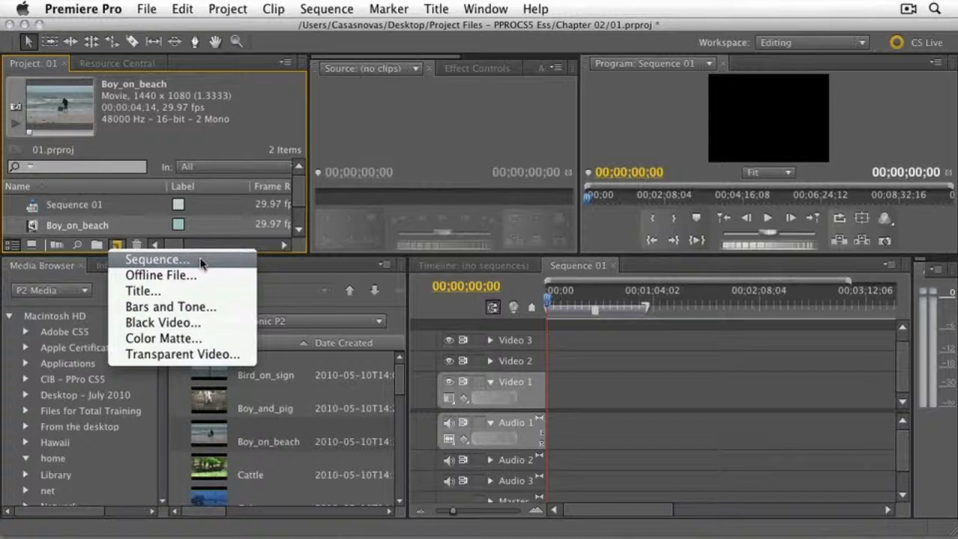
{"action": "left_click", "coordinate": [157, 260]}
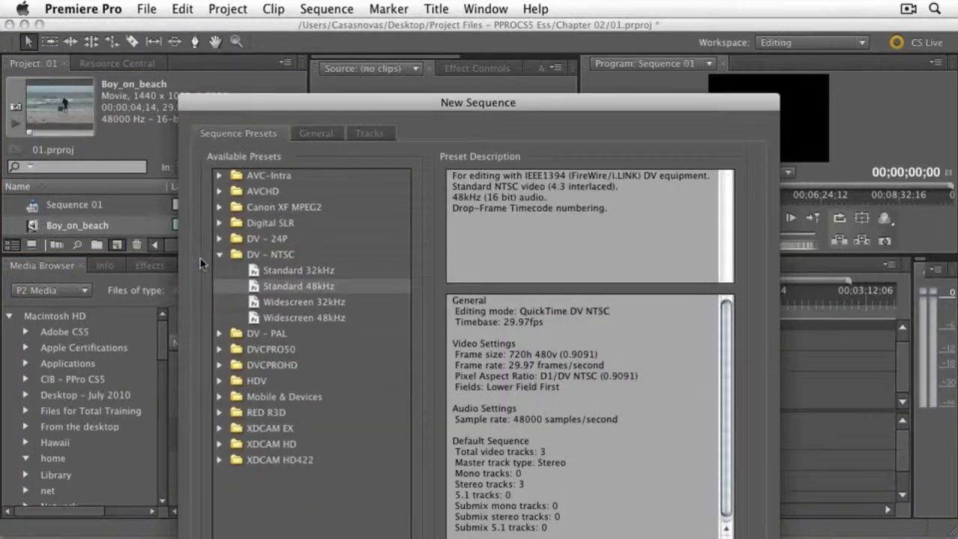
{"action": "left_click_drag", "start_coordinate": [284, 96], "coordinate": [283, 20]}
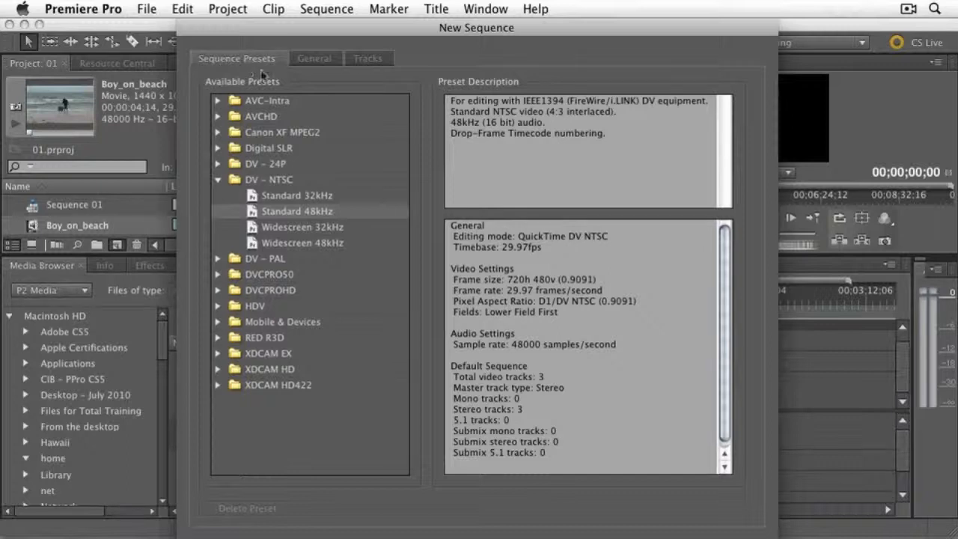
{"action": "left_click", "coordinate": [219, 101]}
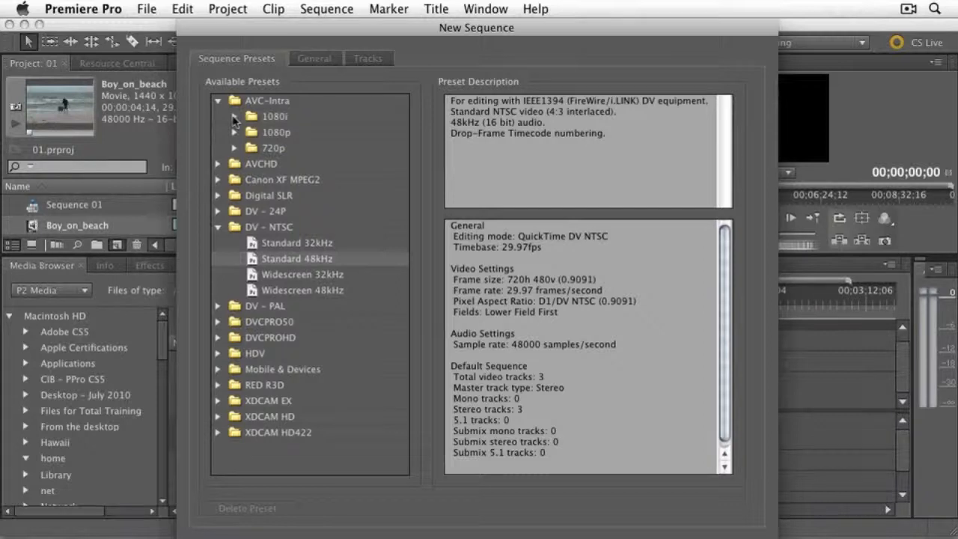
{"action": "left_click", "coordinate": [234, 118]}
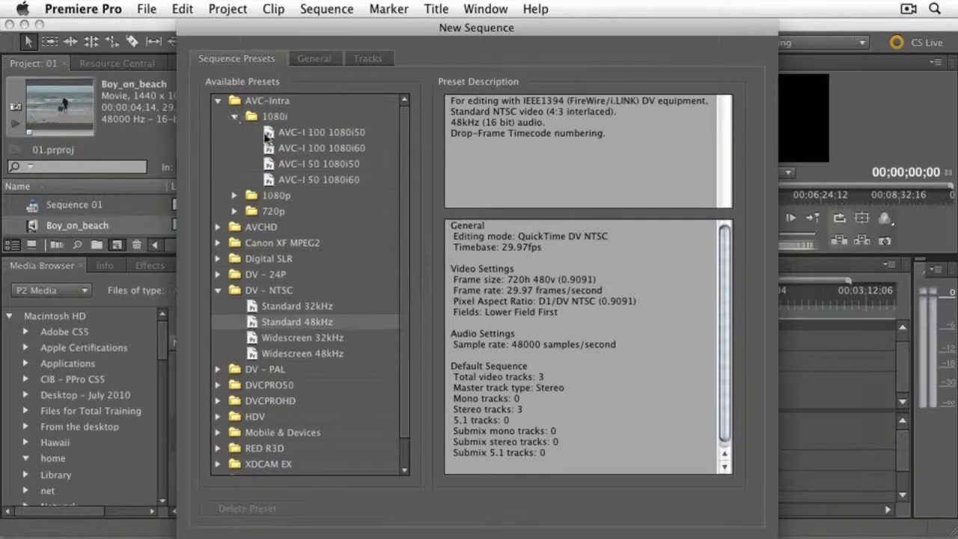
{"action": "left_click", "coordinate": [290, 182]}
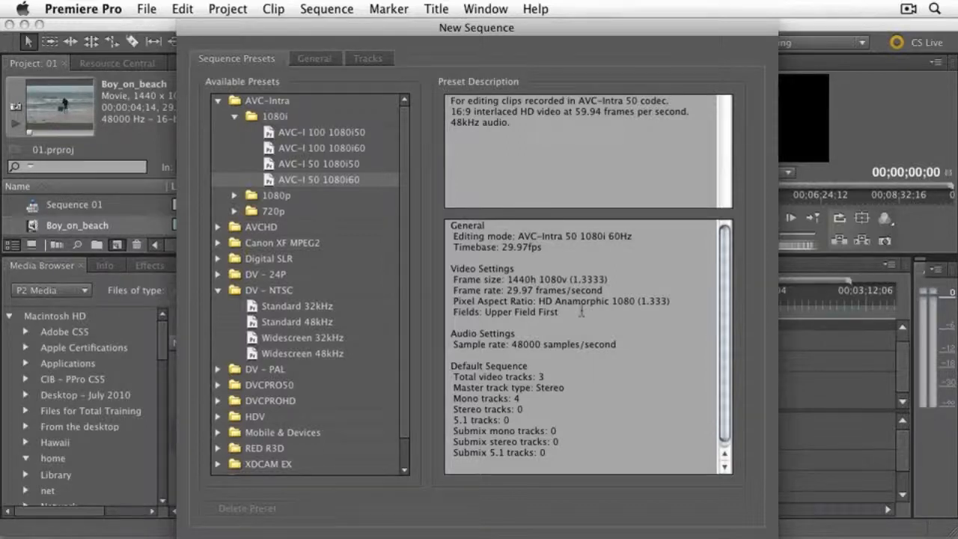
- Set the new sequence's editing mode to Desktop in its general settings
{"action": "left_click", "coordinate": [327, 63]}
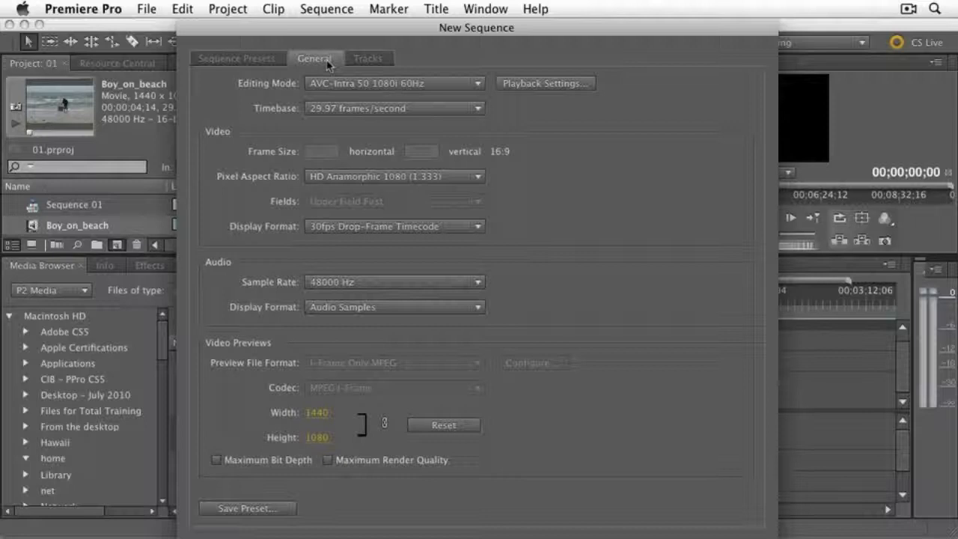
{"action": "left_click", "coordinate": [437, 88]}
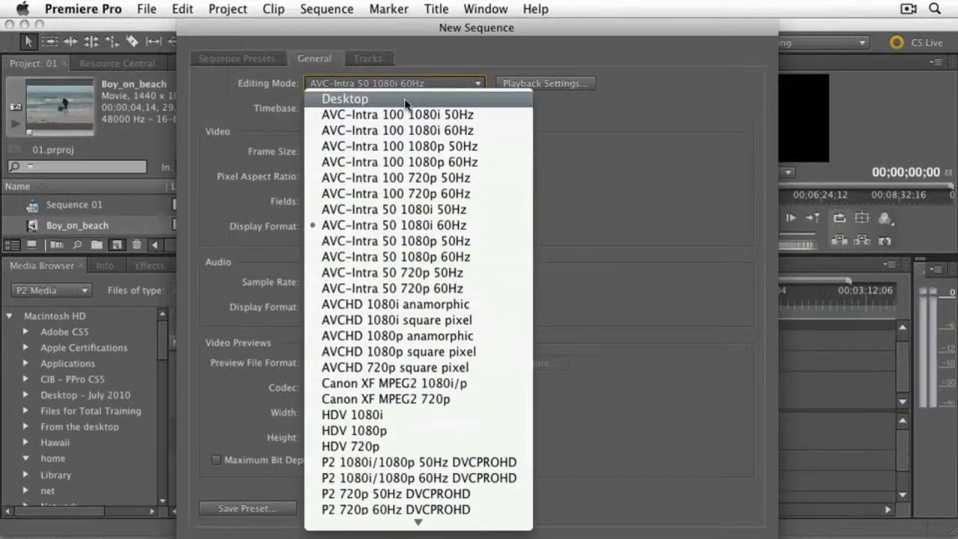
{"action": "key", "text": "Escape"}
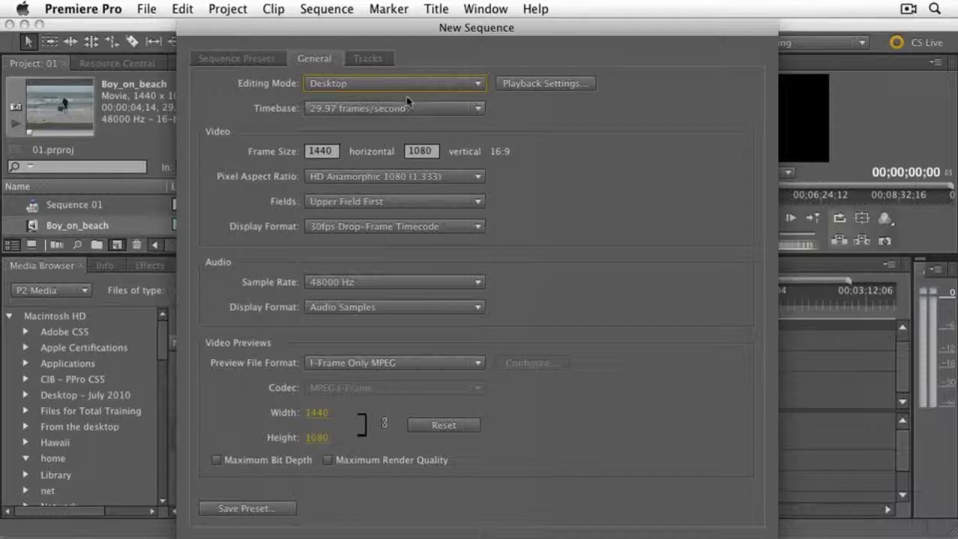
- Try the AVC-Intra 50 720p 60Hz editing mode with HD Anamorphic 1080 (1.333) pixel aspect ratio and return to Desktop mode
{"action": "left_click", "coordinate": [411, 84]}
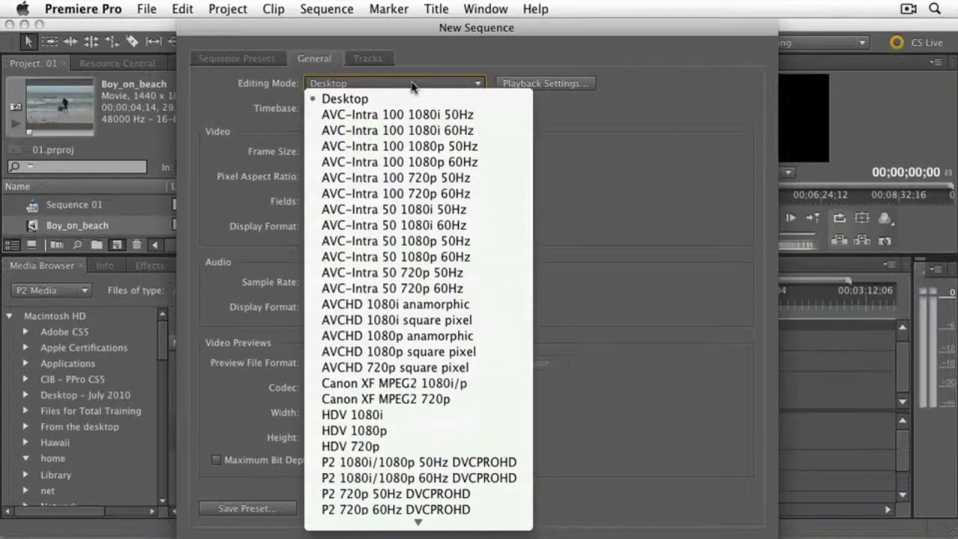
{"action": "left_click", "coordinate": [436, 289]}
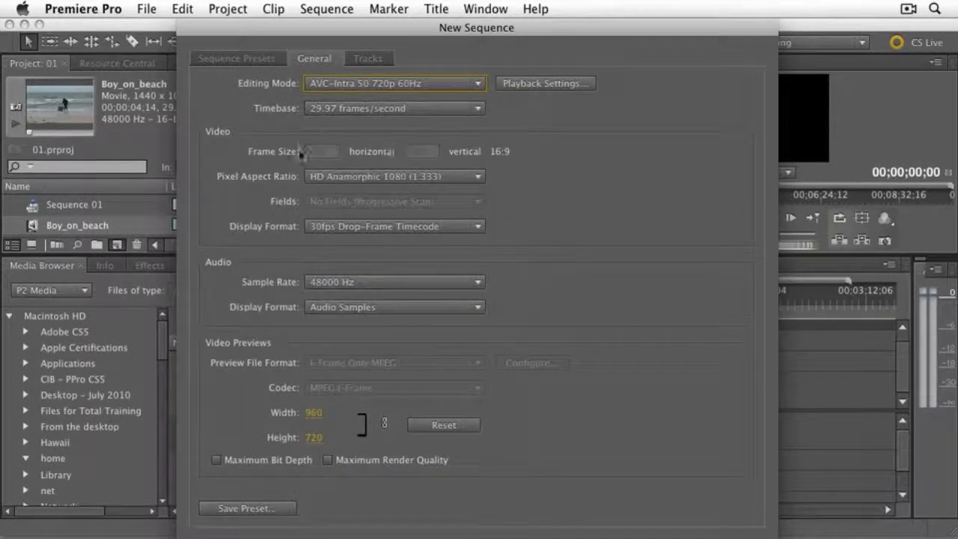
{"action": "left_click", "coordinate": [341, 178]}
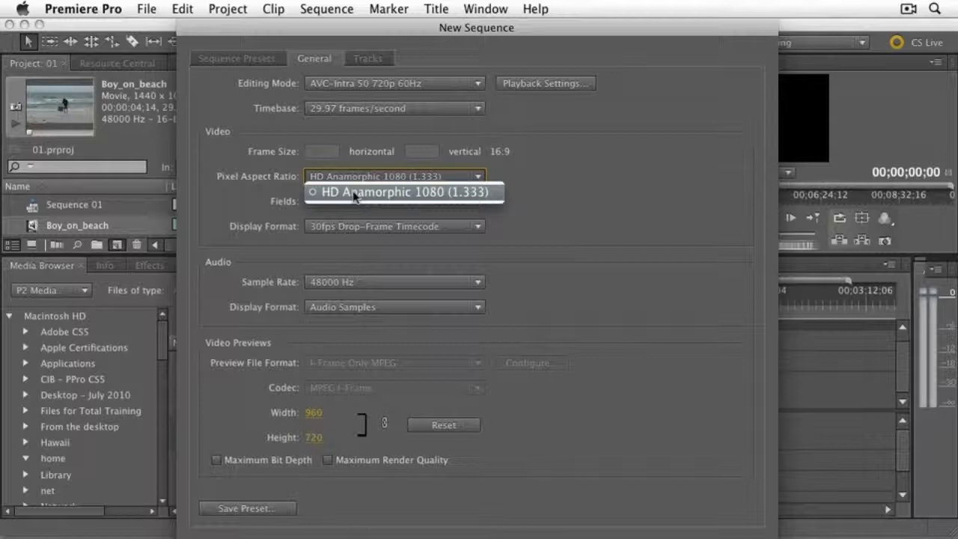
{"action": "left_click", "coordinate": [354, 193]}
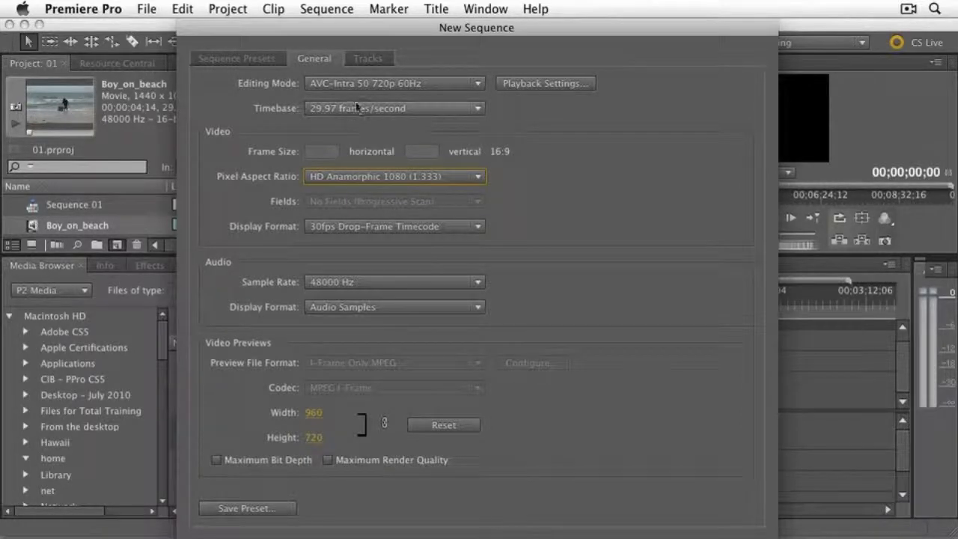
{"action": "left_click", "coordinate": [370, 85]}
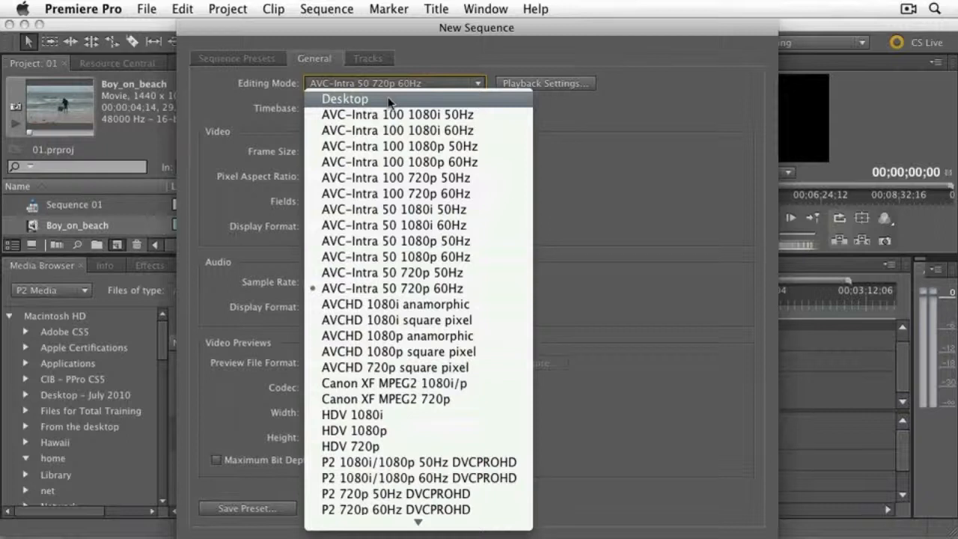
{"action": "left_click", "coordinate": [388, 98]}
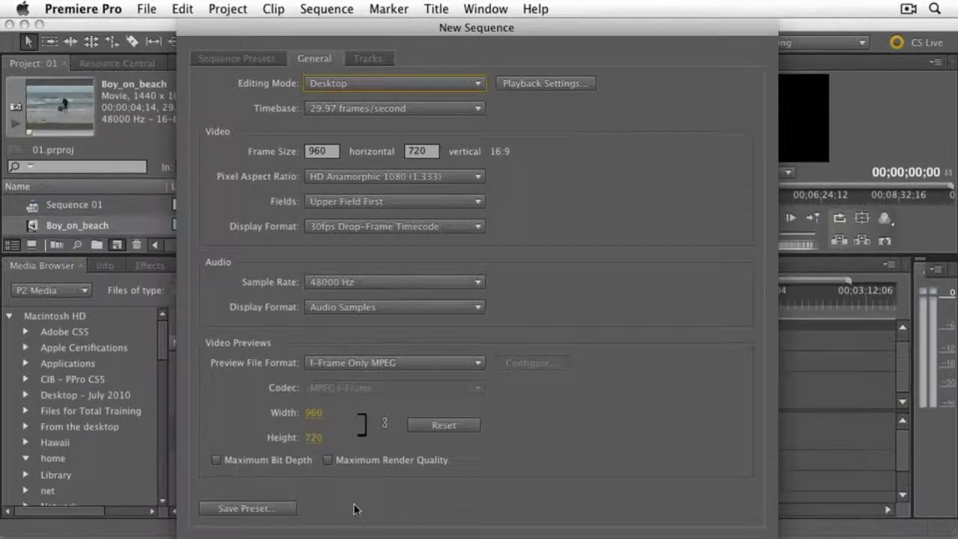
- Review the new sequence's track settings, keeping Stereo as the master audio type
{"action": "left_click", "coordinate": [360, 60]}
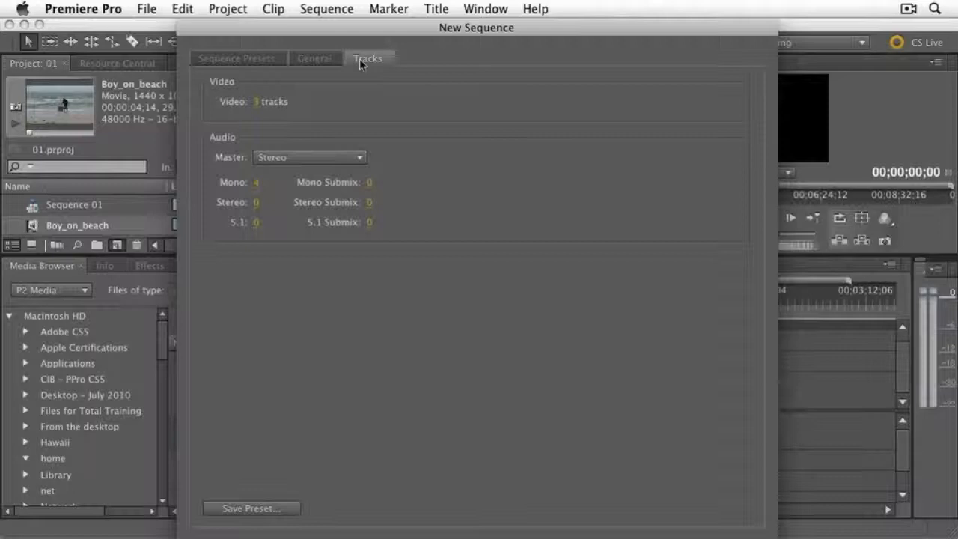
{"action": "left_click", "coordinate": [359, 158]}
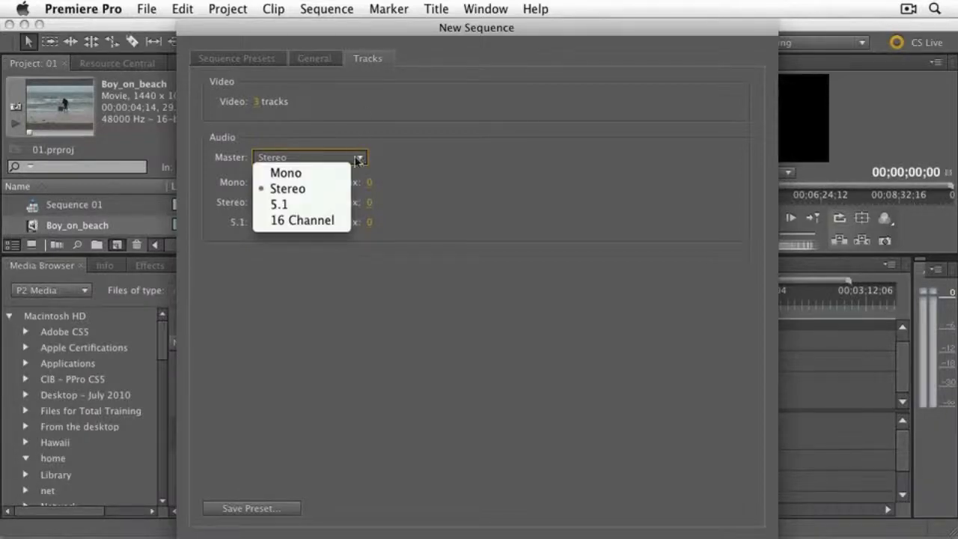
{"action": "left_click", "coordinate": [336, 190]}
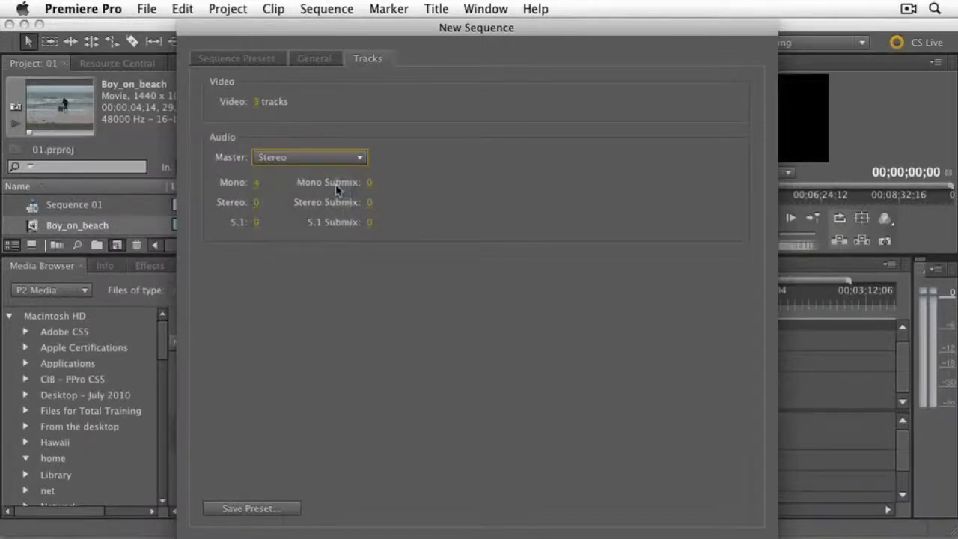
- Return to the sequence presets and create the sequence from the AVC-I 50 1080i60 preset
{"action": "left_click", "coordinate": [239, 57]}
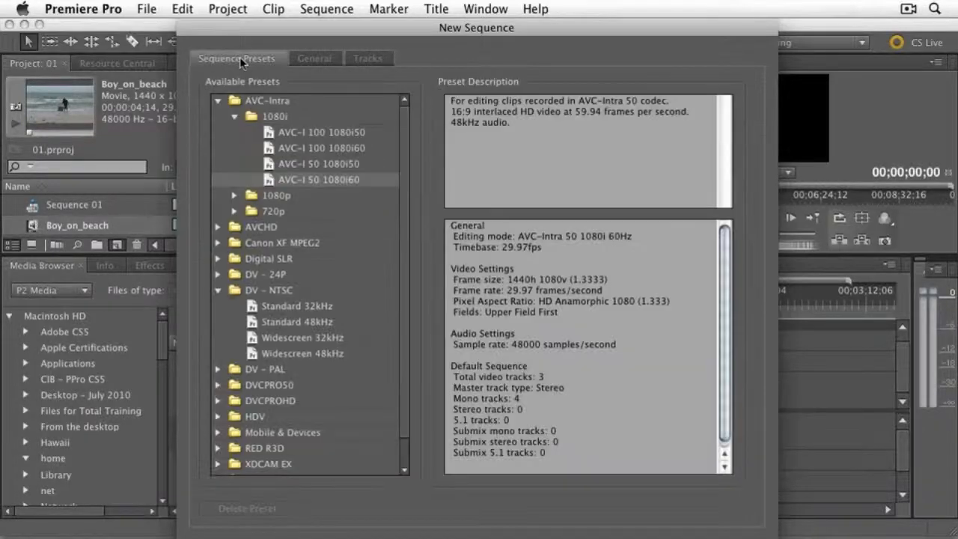
{"action": "double_click", "coordinate": [276, 179]}
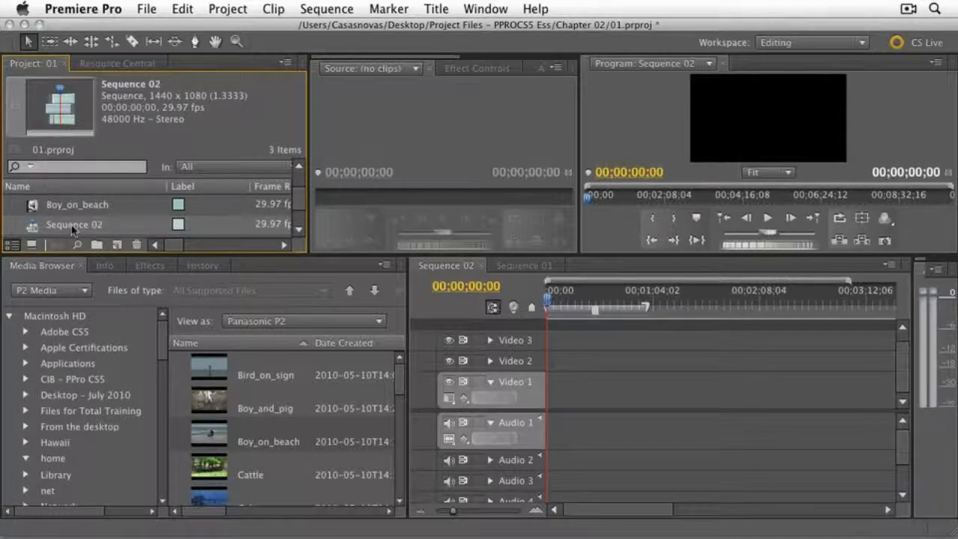
- Rename Sequence 02 in the project as new
{"action": "left_click", "coordinate": [73, 227]}
{"action": "left_click", "coordinate": [73, 227]}
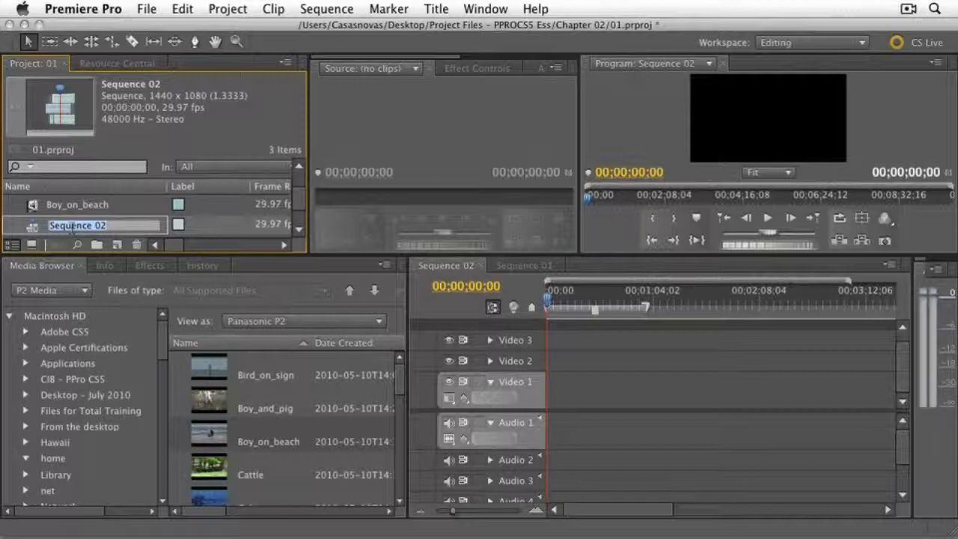
{"action": "type", "text": "new"}
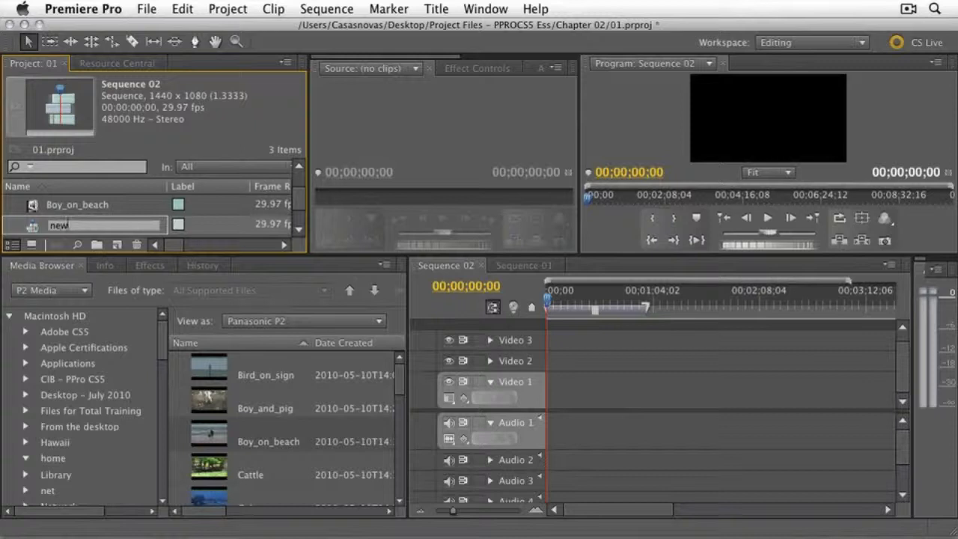
{"action": "key", "text": "Return"}
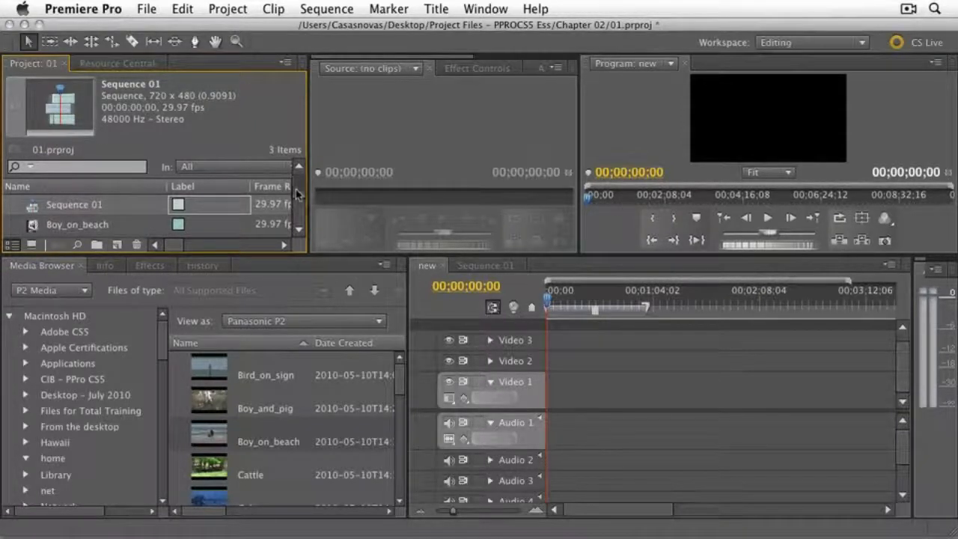
- Delete the currently selected sequence from the project's item list
{"action": "mouse_move", "coordinate": [297, 195]}
{"action": "left_mouse_down"}
{"action": "mouse_move", "coordinate": [298, 211]}
{"action": "mouse_move", "coordinate": [300, 189]}
{"action": "left_mouse_up"}
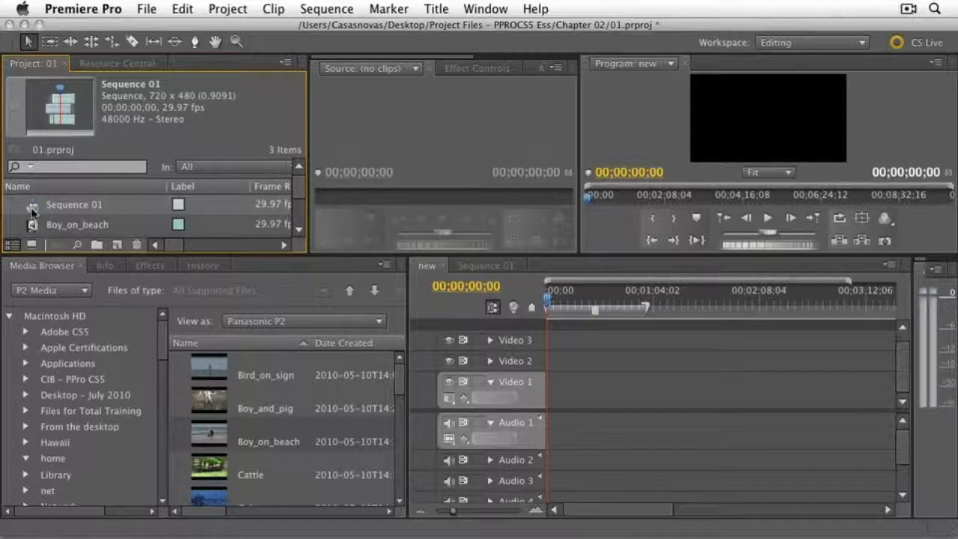
{"action": "left_click", "coordinate": [138, 246]}
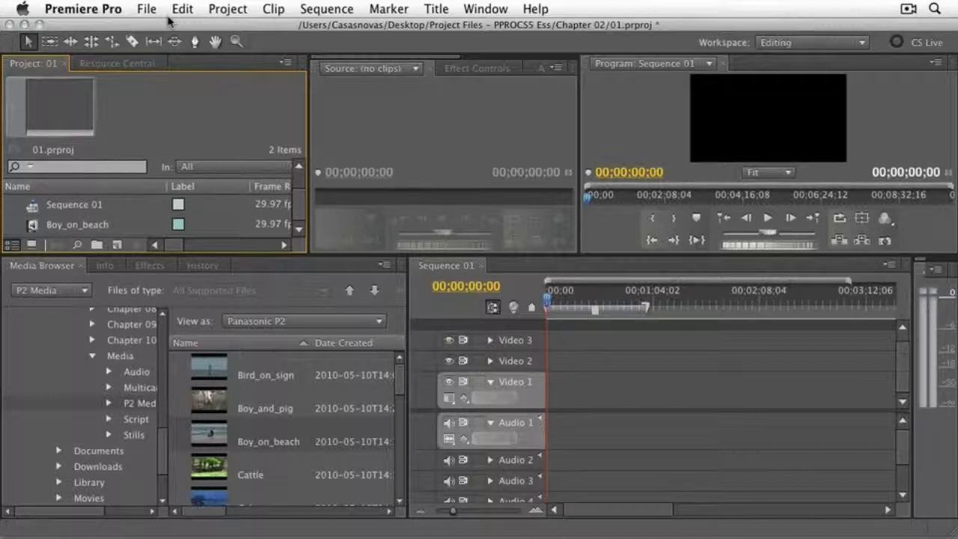
- Open the General preferences and reposition the dialog so all of its settings can be reviewed
{"action": "left_click", "coordinate": [91, 10]}
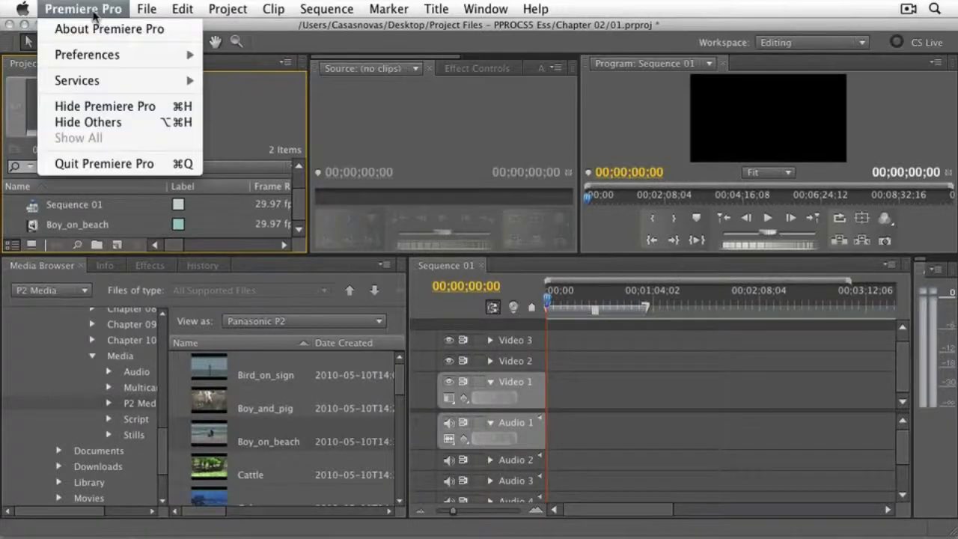
{"action": "mouse_move", "coordinate": [105, 60]}
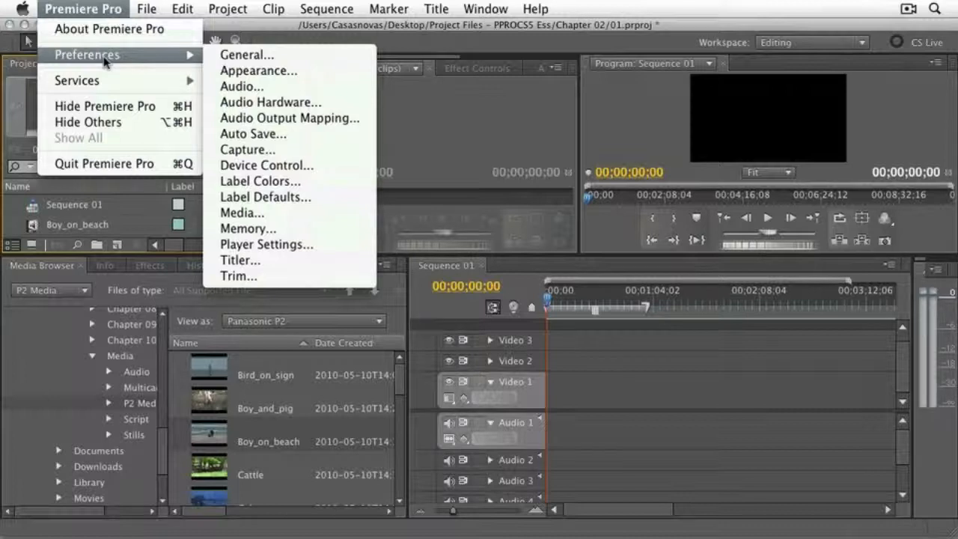
{"action": "left_click", "coordinate": [330, 55]}
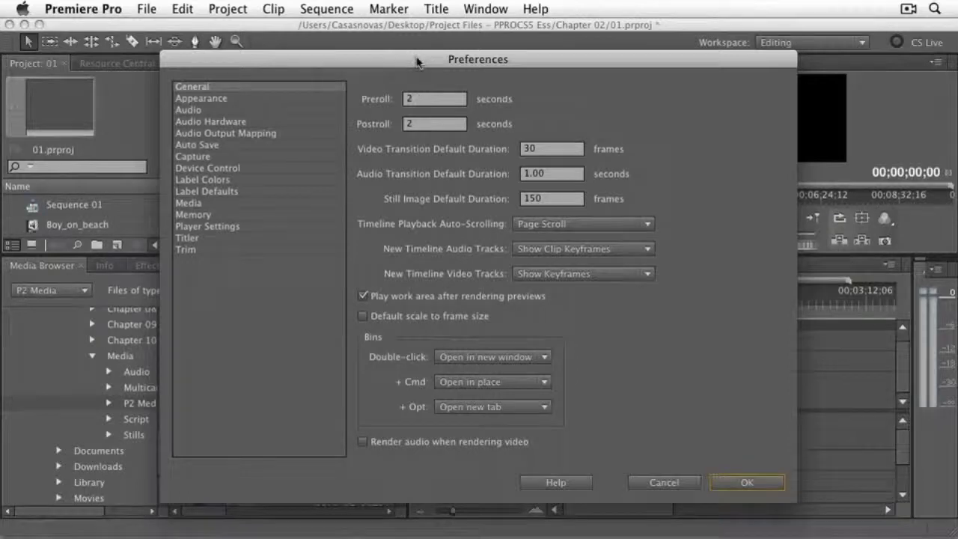
{"action": "left_click_drag", "start_coordinate": [418, 62], "coordinate": [382, 21]}
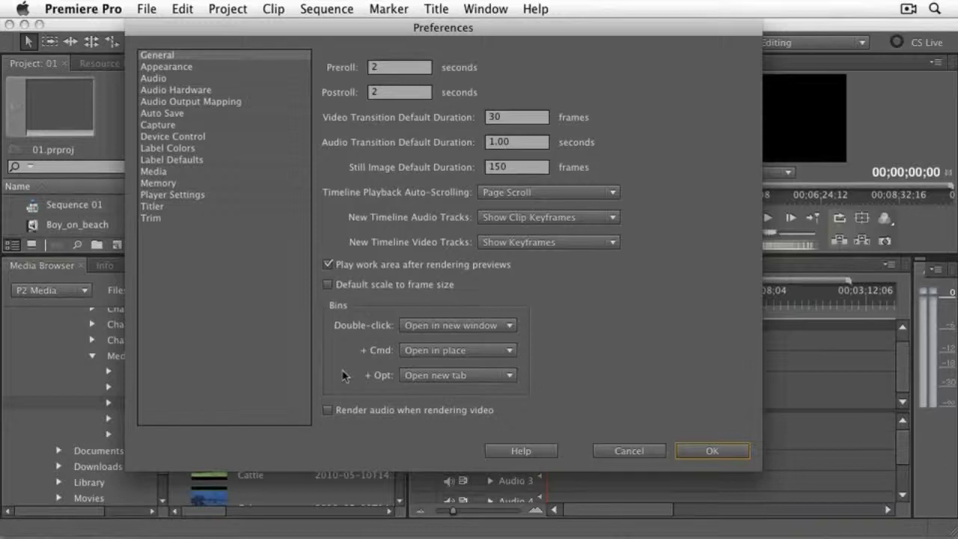
- Try a darker interface brightness in the Appearance preferences and restore the default brightness
{"action": "left_click", "coordinate": [180, 67]}
{"action": "left_click_drag", "start_coordinate": [458, 84], "coordinate": [384, 83]}
{"action": "left_click", "coordinate": [459, 109]}
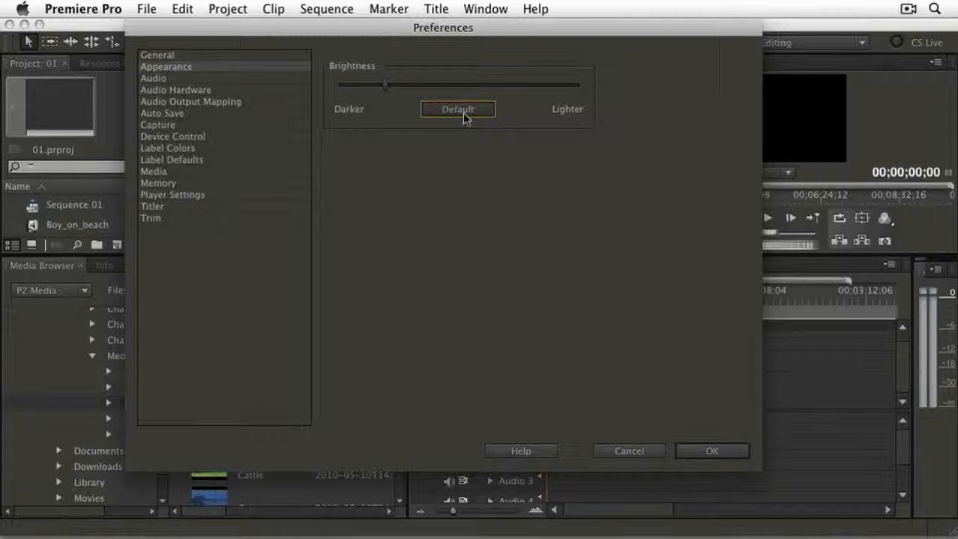
- Review the Audio, Audio Hardware and Audio Output Mapping preferences, keeping Built-in Output as the default device
{"action": "left_click", "coordinate": [142, 78]}
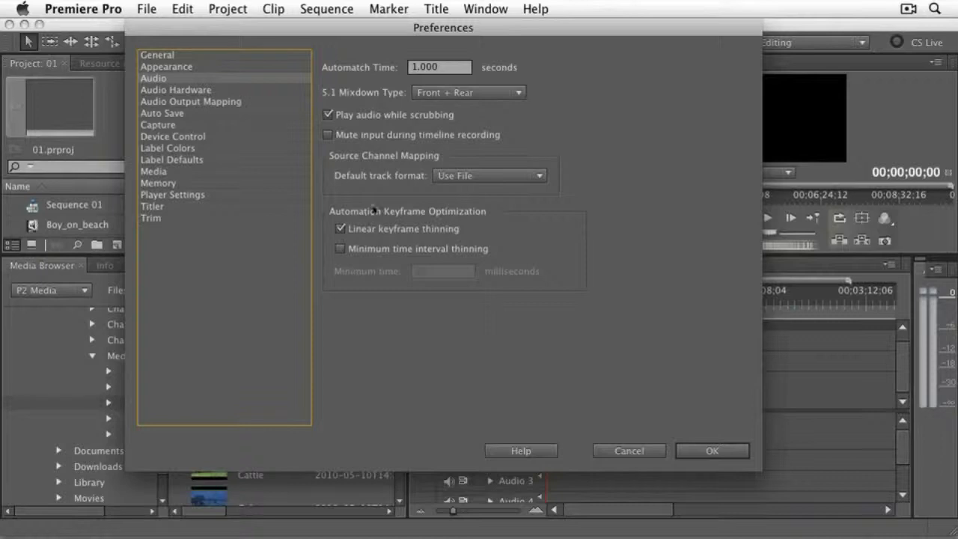
{"action": "left_click", "coordinate": [178, 91]}
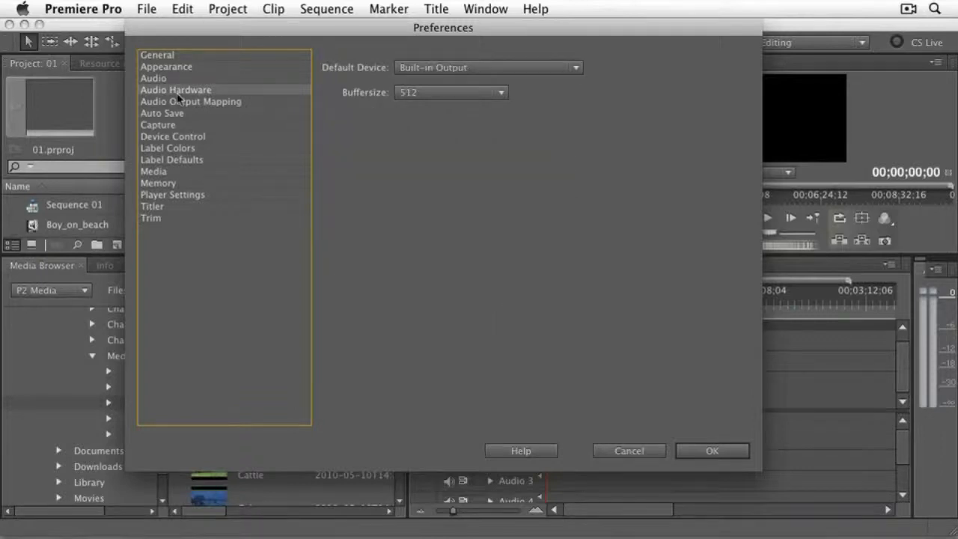
{"action": "left_click", "coordinate": [464, 68]}
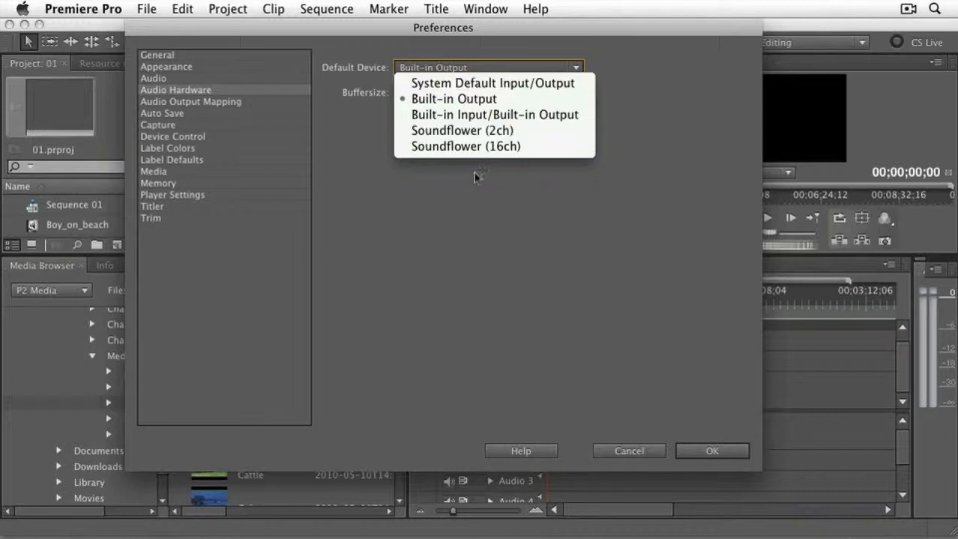
{"action": "left_click", "coordinate": [479, 99]}
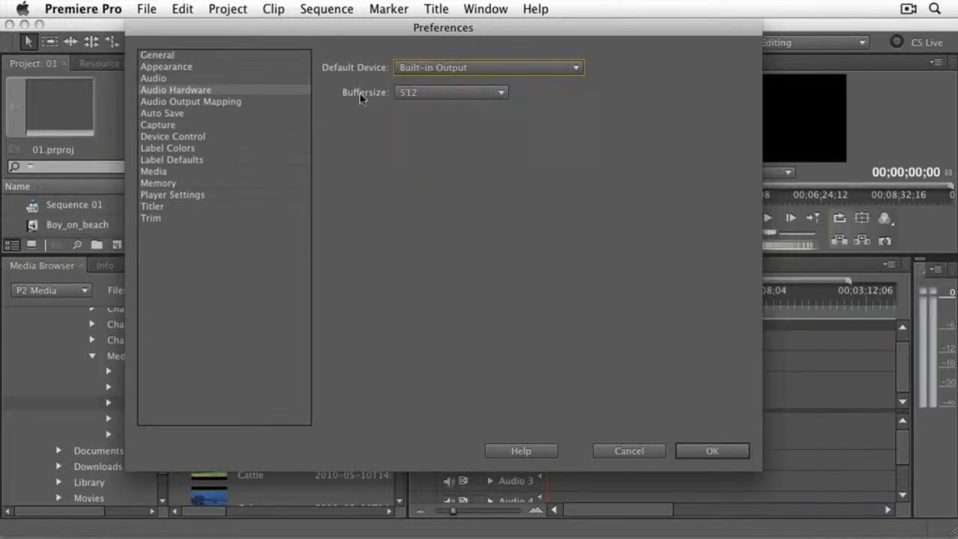
{"action": "left_click", "coordinate": [183, 104]}
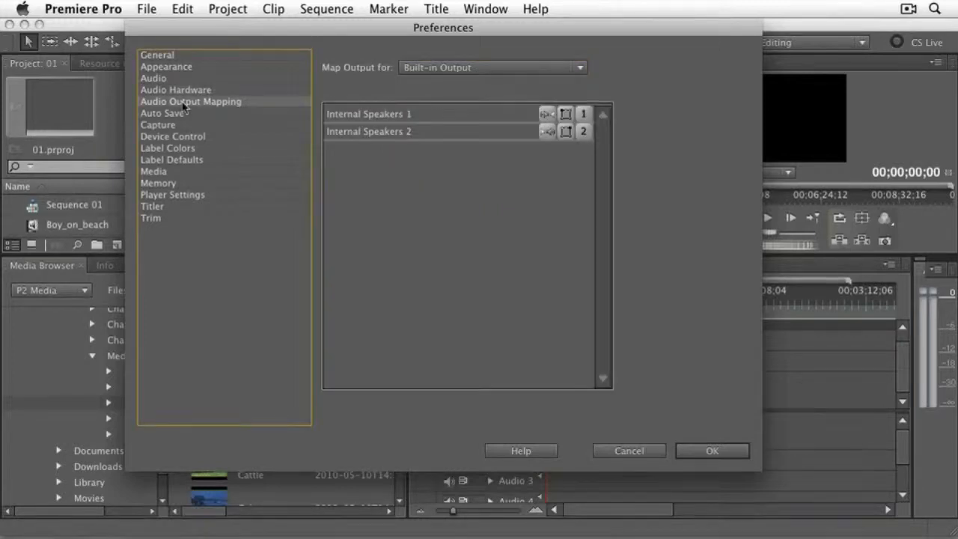
- Review the Auto Save, Capture and Device Control preferences, keeping DV/HDV Device Control as the device
{"action": "left_click", "coordinate": [177, 117]}
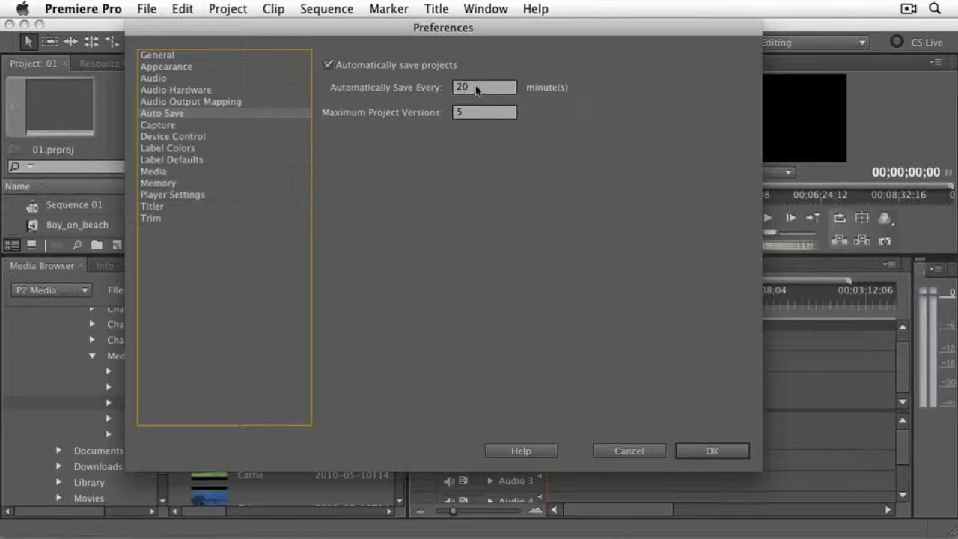
{"action": "left_click", "coordinate": [176, 126]}
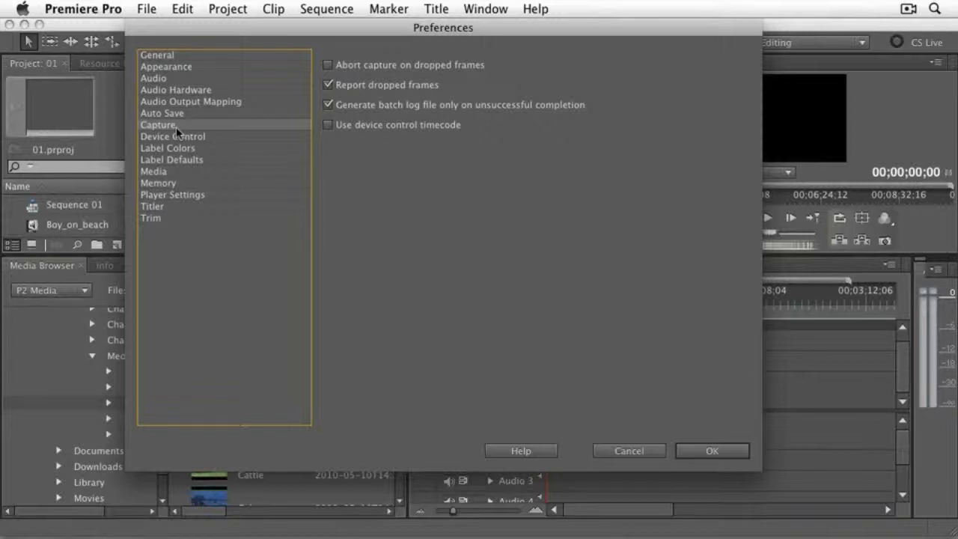
{"action": "left_click", "coordinate": [177, 137]}
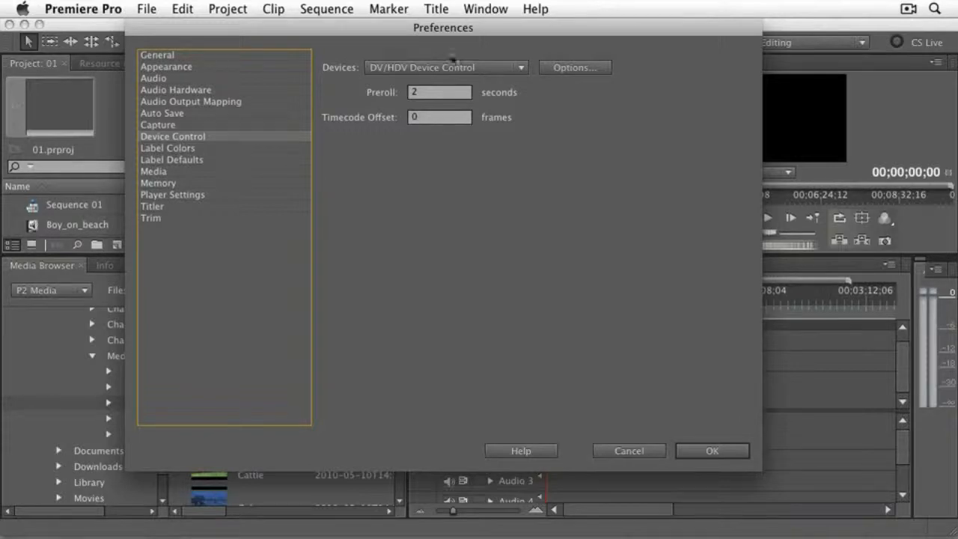
{"action": "left_click", "coordinate": [479, 69]}
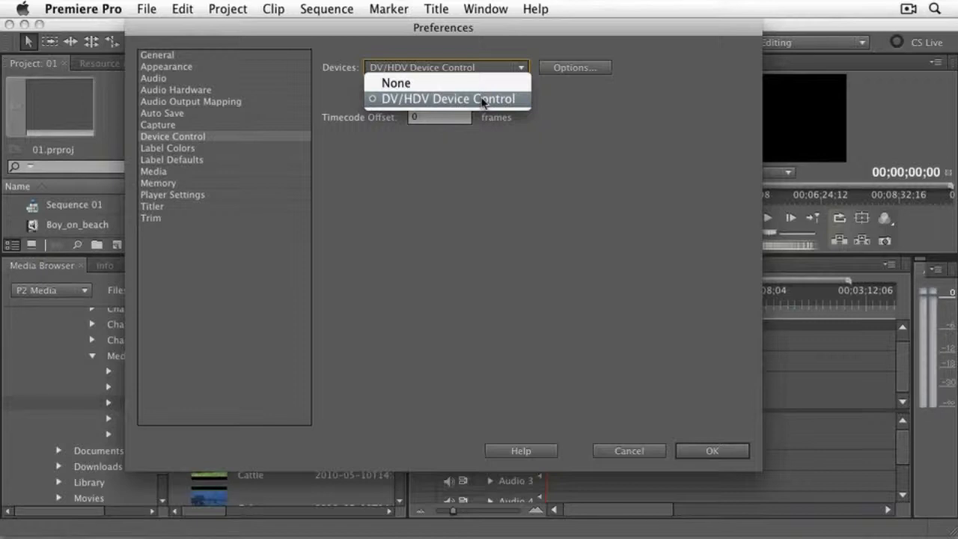
{"action": "left_click", "coordinate": [483, 99]}
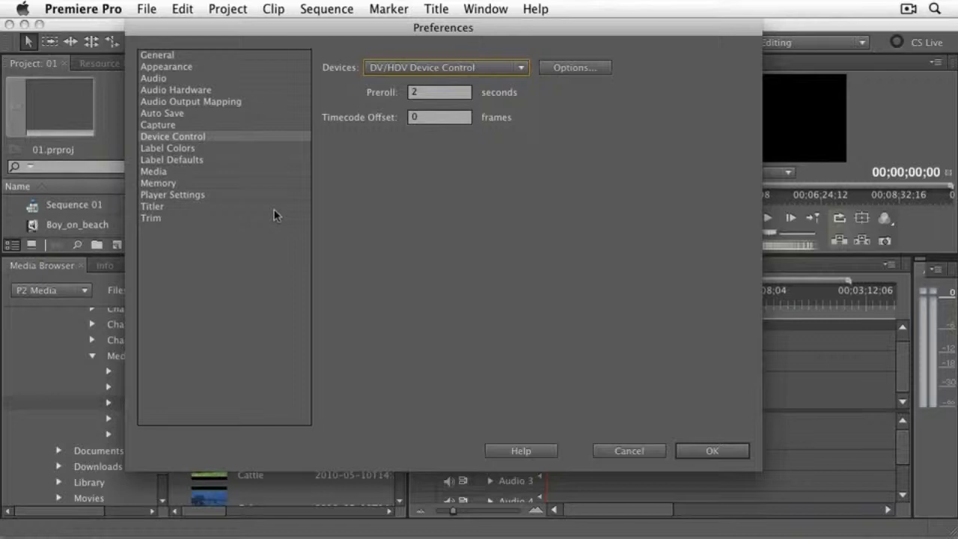
- Review the Label Colors, Label Defaults and Media preferences, including the media cache and XMP metadata options
{"action": "left_click", "coordinate": [183, 149]}
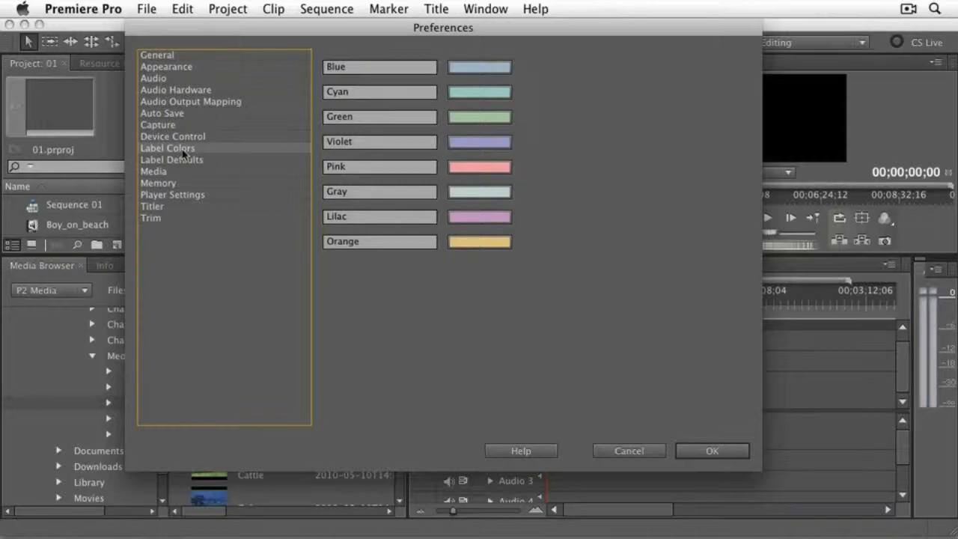
{"action": "left_click", "coordinate": [184, 161]}
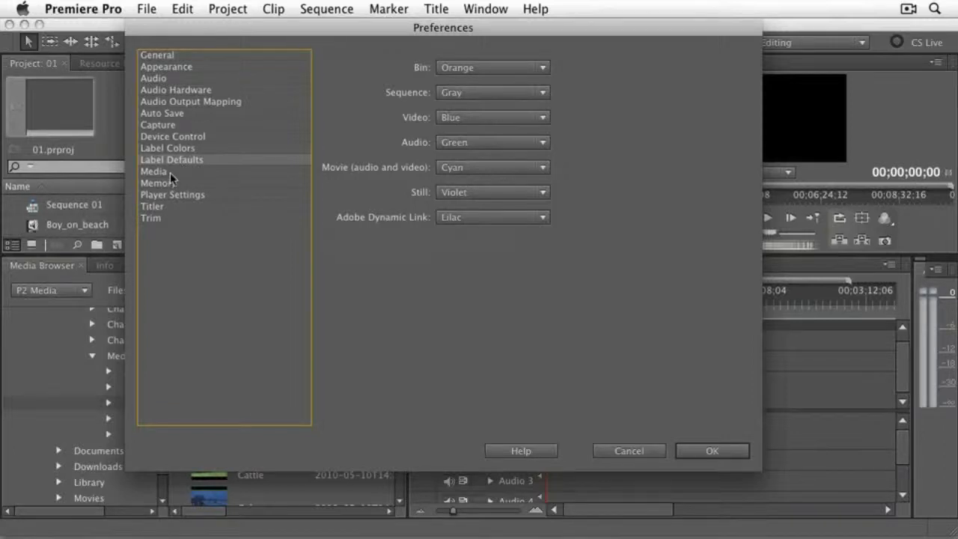
{"action": "left_click", "coordinate": [170, 172]}
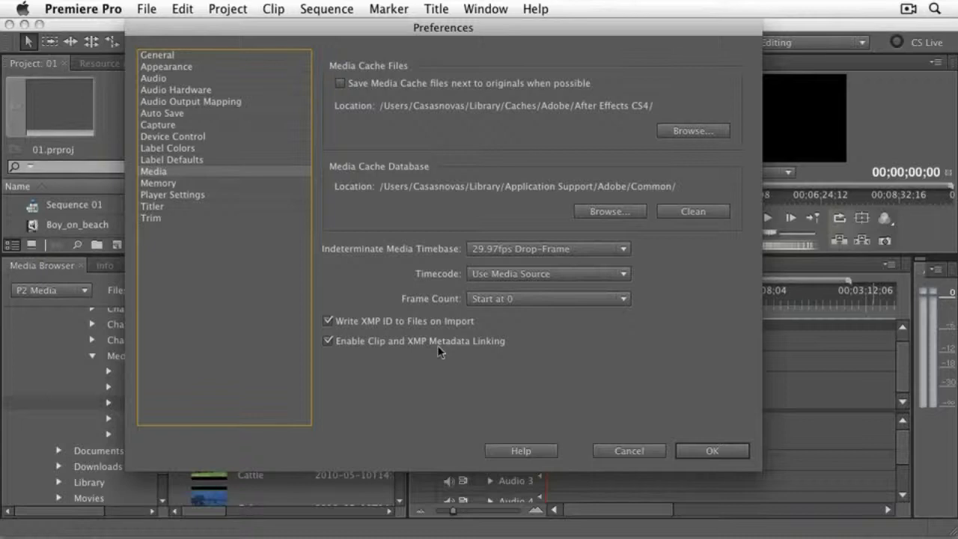
- Review the Memory and Player Settings preferences, keeping rendering optimized for Performance and Adobe Player as the default player
{"action": "left_click", "coordinate": [158, 183]}
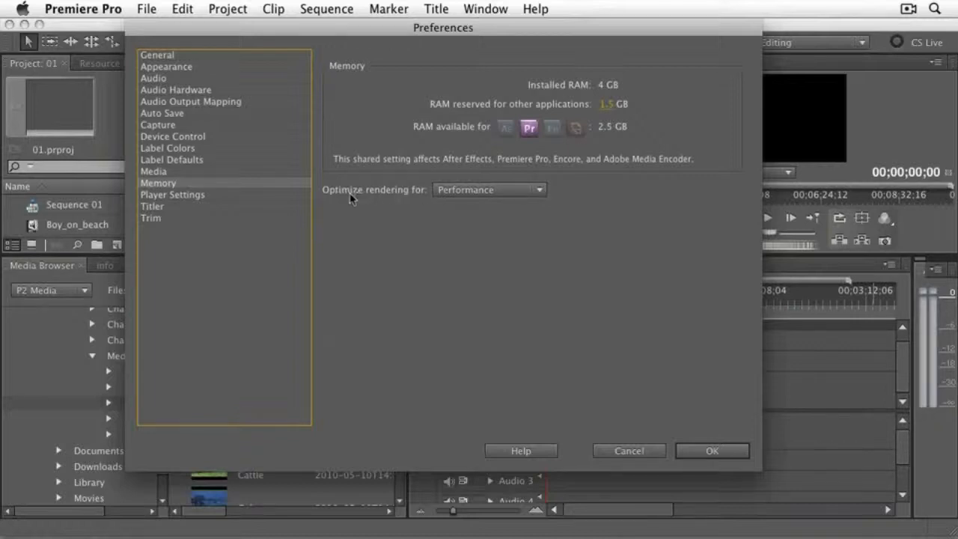
{"action": "left_click", "coordinate": [483, 192]}
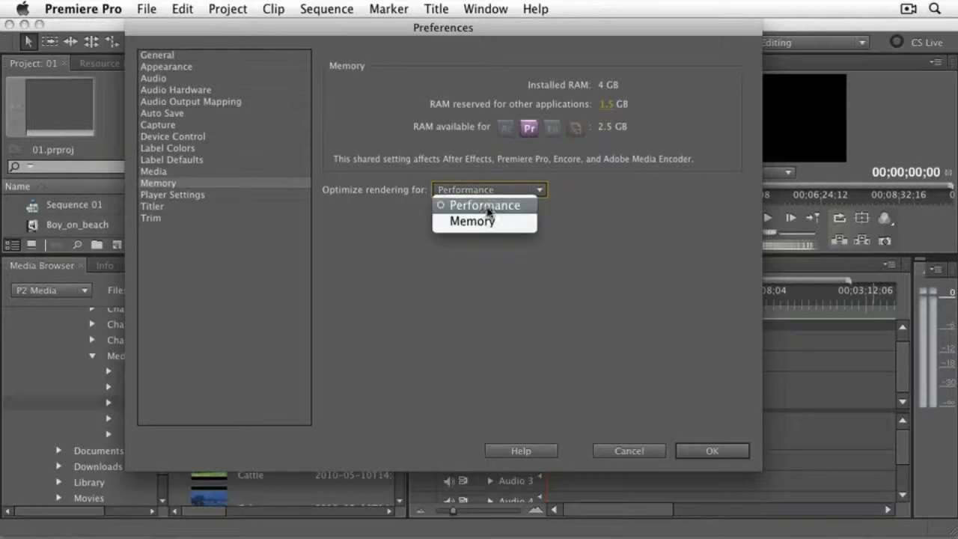
{"action": "left_click", "coordinate": [487, 206]}
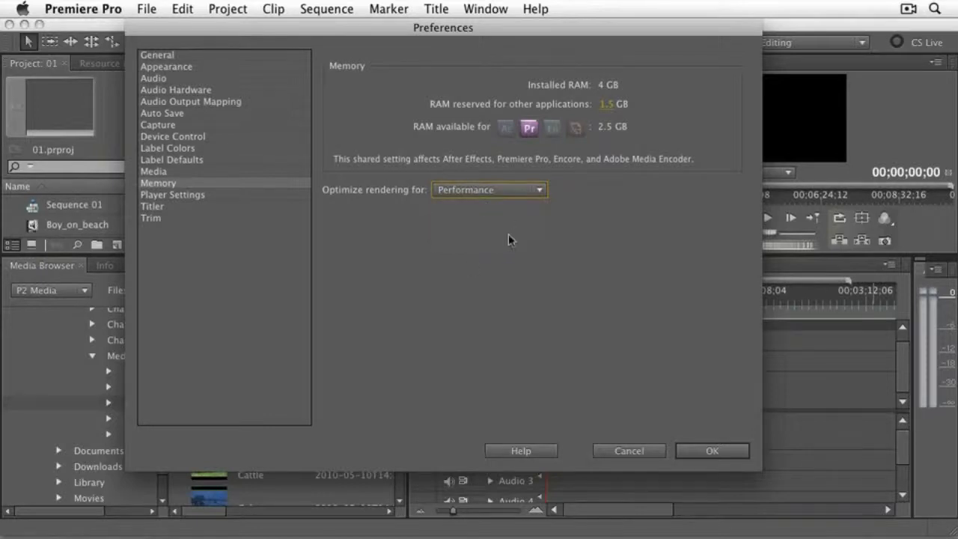
{"action": "left_click", "coordinate": [187, 196]}
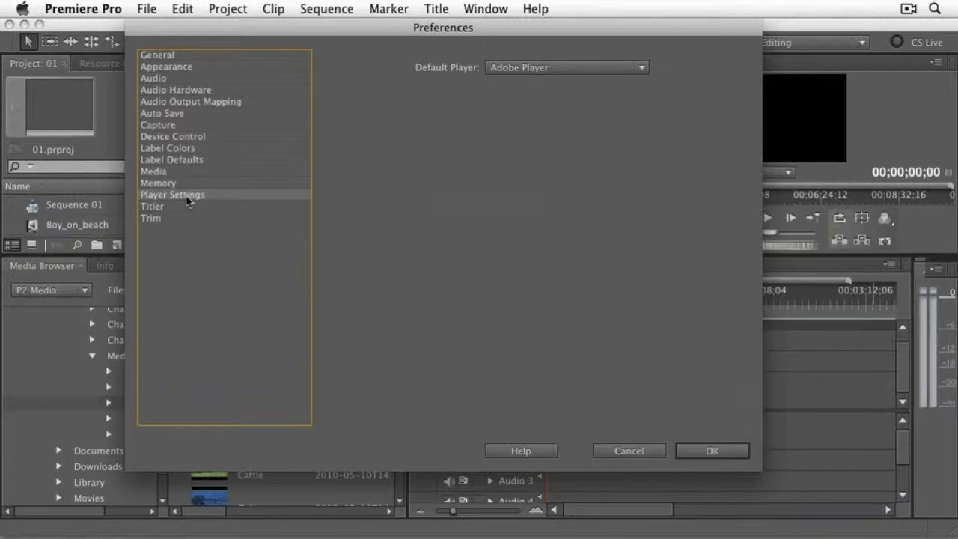
{"action": "left_click", "coordinate": [562, 70]}
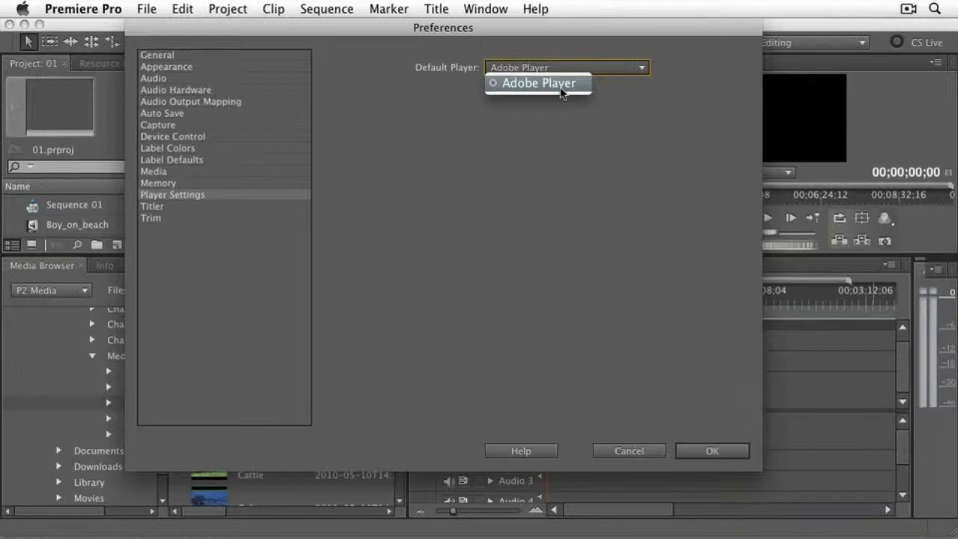
{"action": "left_click", "coordinate": [563, 87]}
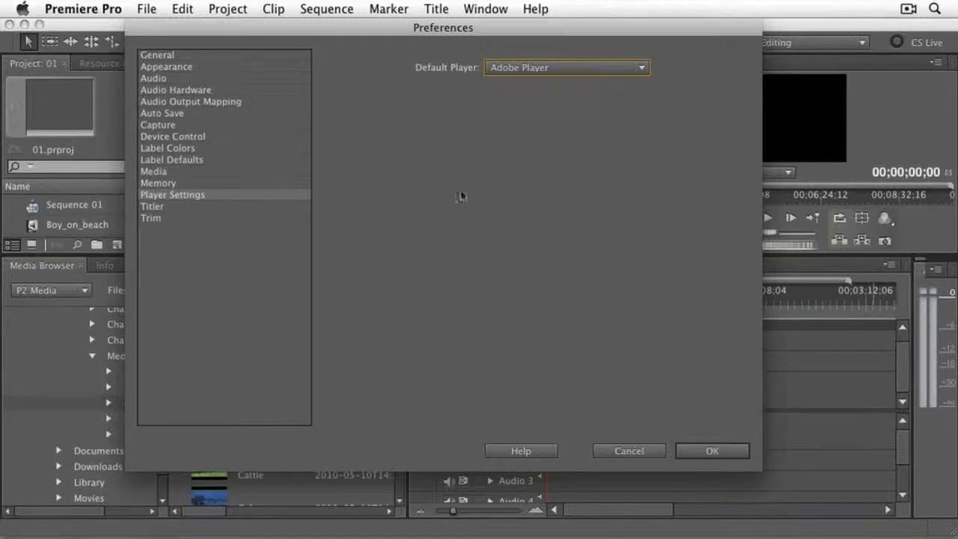
- Review the Titler preferences and the Trim offsets for frames and audio time units, and accept the preferences
{"action": "left_click", "coordinate": [157, 208]}
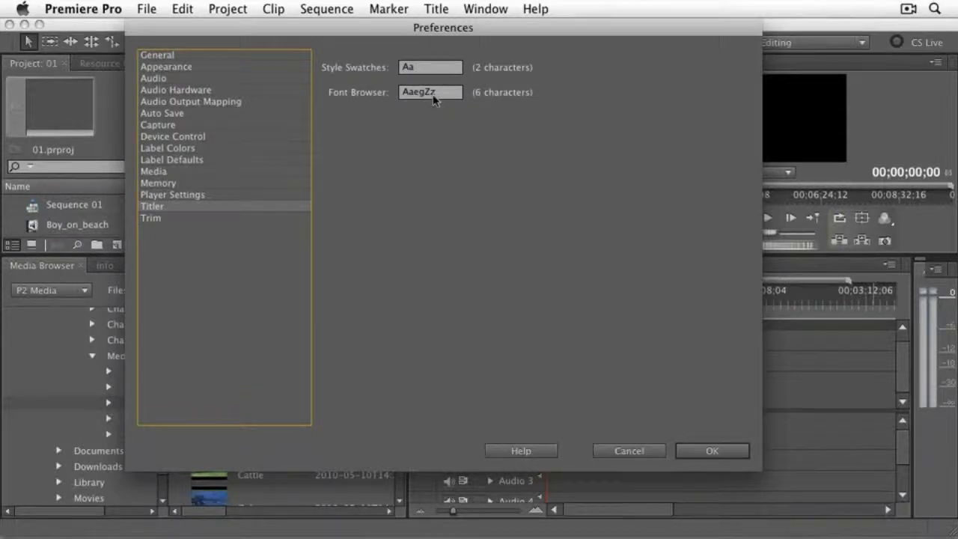
{"action": "left_click", "coordinate": [158, 219]}
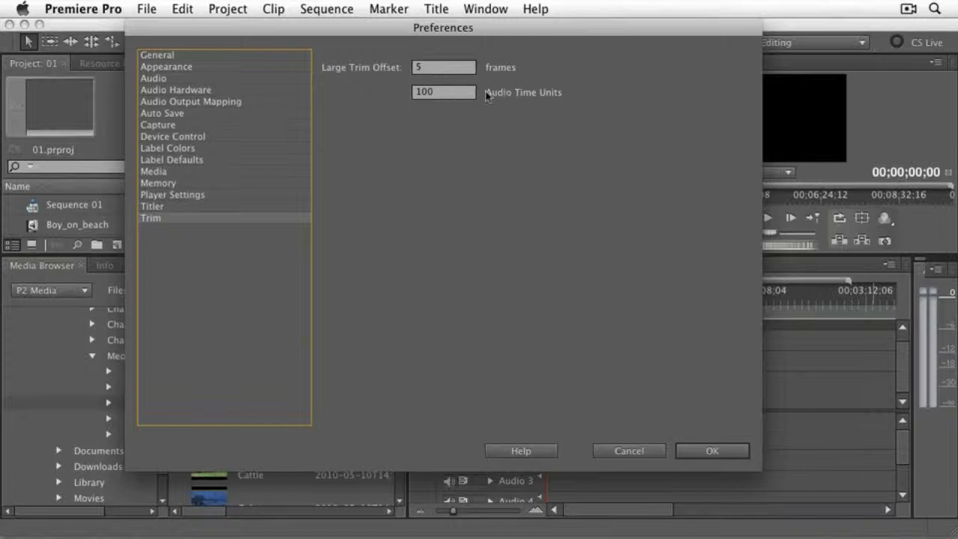
{"action": "left_click", "coordinate": [440, 69]}
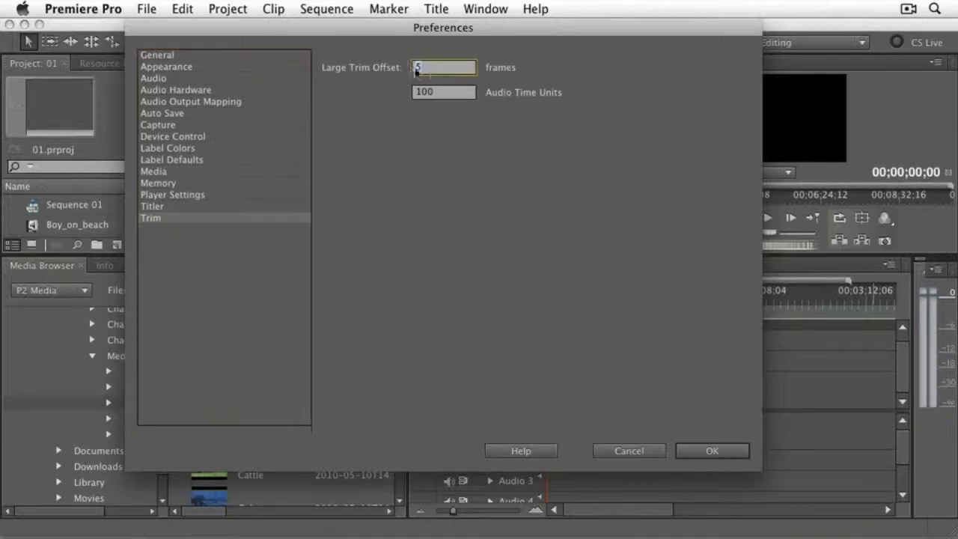
{"action": "left_click", "coordinate": [432, 91]}
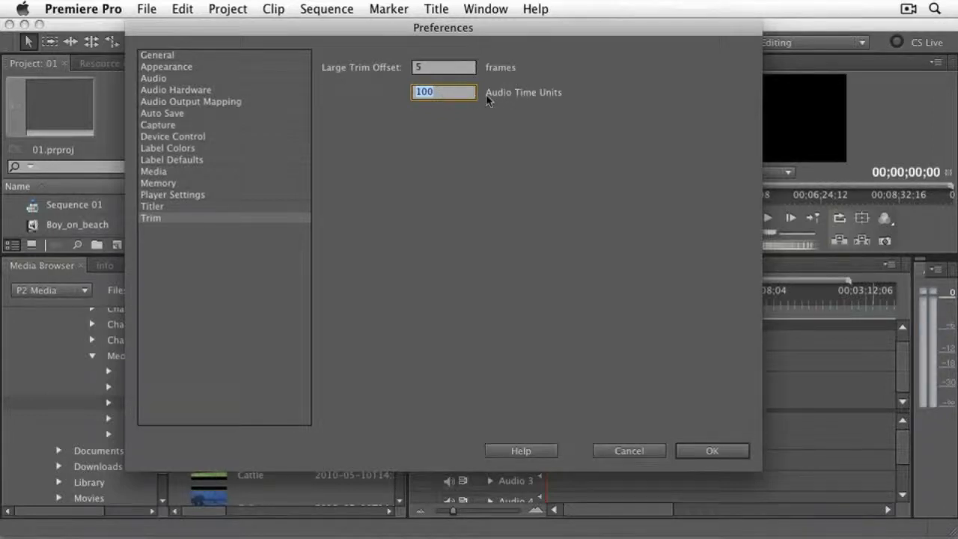
{"action": "left_click", "coordinate": [503, 178]}
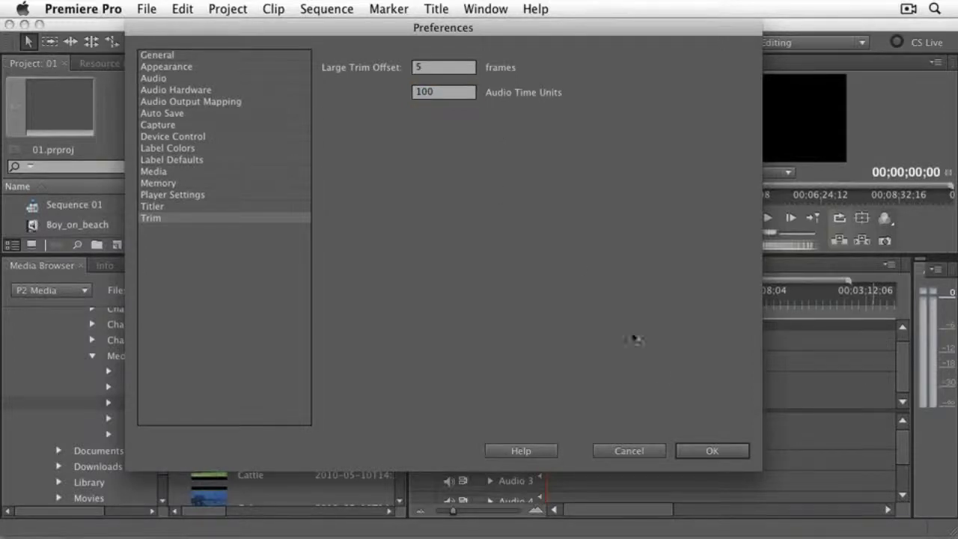
{"action": "left_click", "coordinate": [712, 451]}
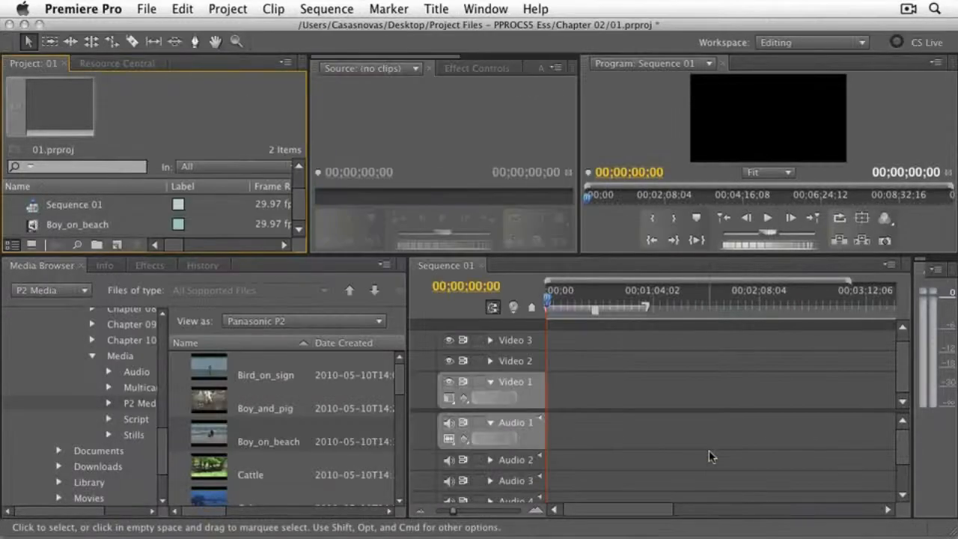
- Narrow the Project panel in the Editing workspace and switch to the Audio workspace
{"action": "left_click_drag", "start_coordinate": [308, 119], "coordinate": [264, 120]}
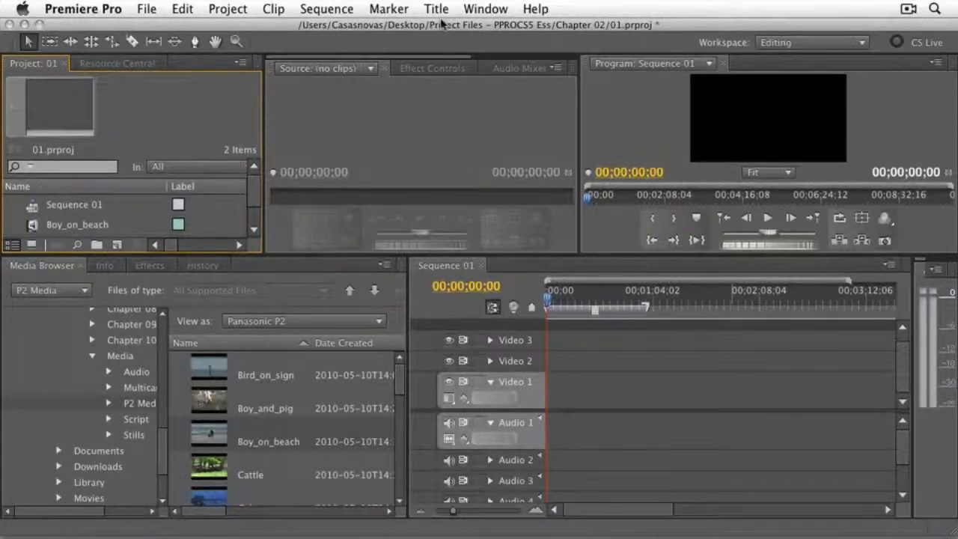
{"action": "left_click", "coordinate": [484, 9]}
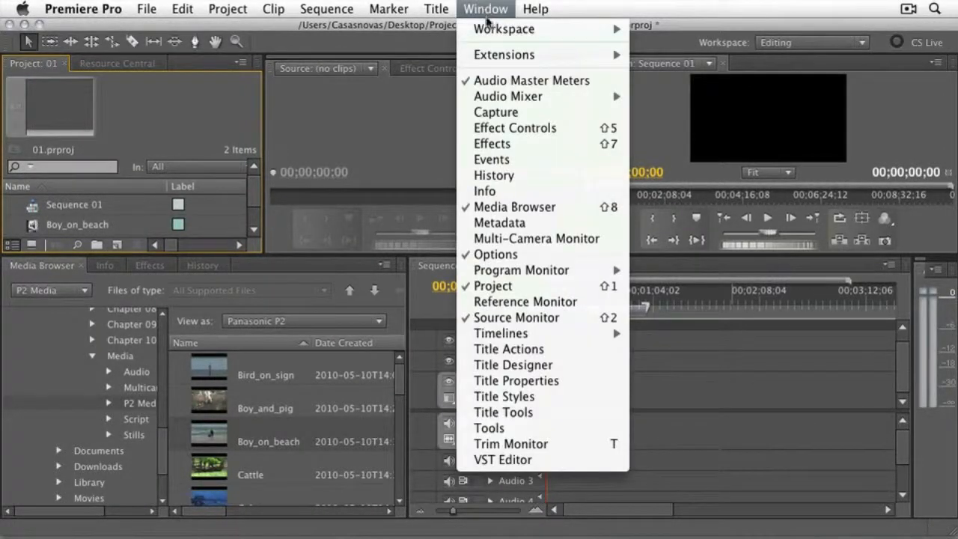
{"action": "mouse_move", "coordinate": [488, 30]}
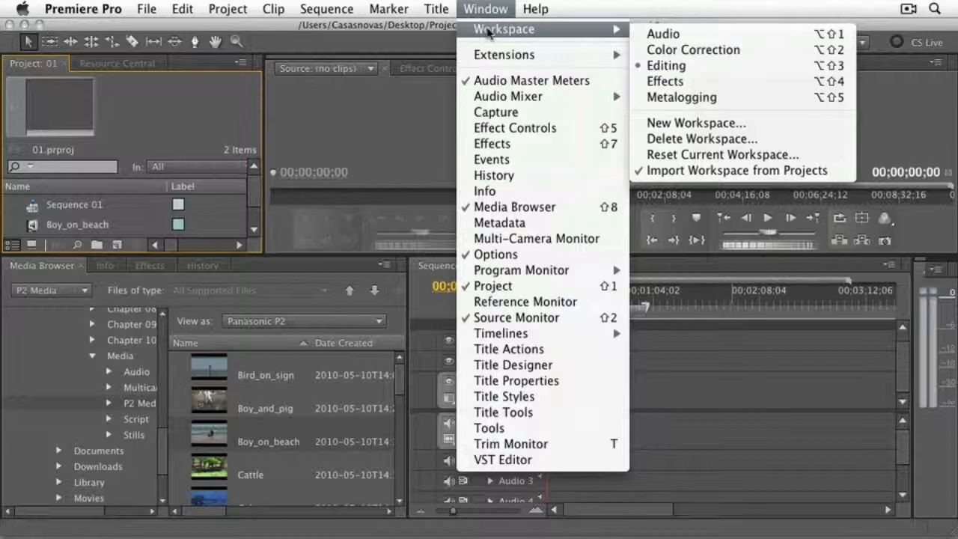
{"action": "left_click", "coordinate": [674, 34]}
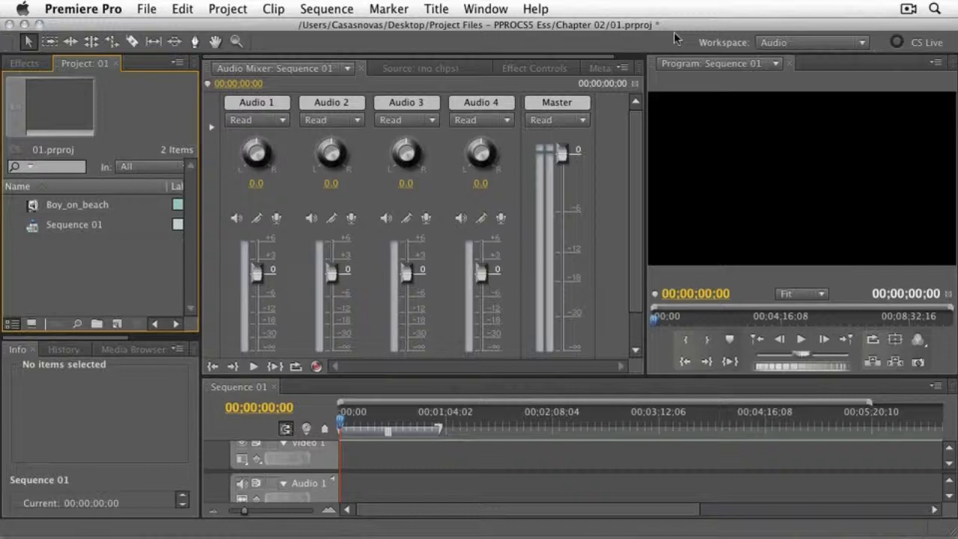
- Switch from the Audio workspace back to the Editing workspace
{"action": "left_click", "coordinate": [487, 11]}
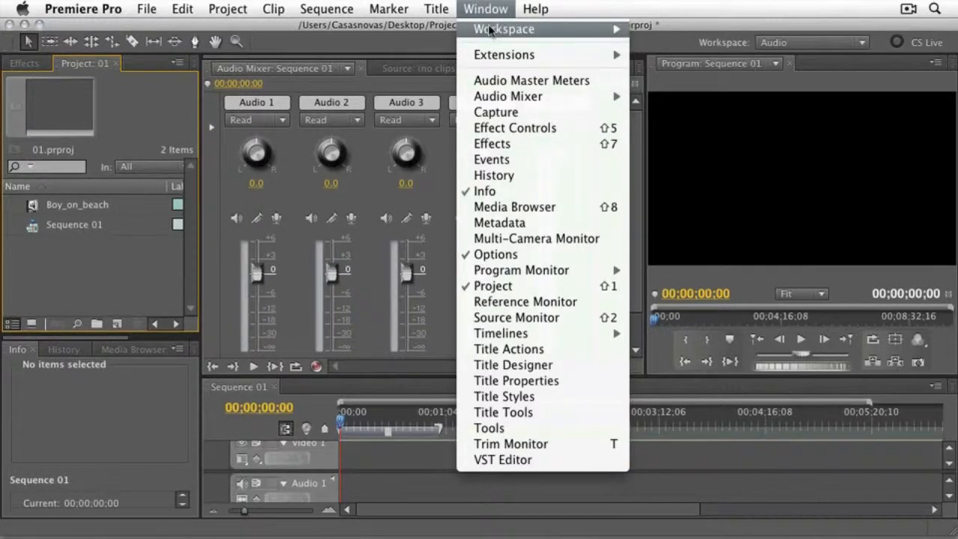
{"action": "mouse_move", "coordinate": [594, 35]}
{"action": "left_click", "coordinate": [696, 67]}
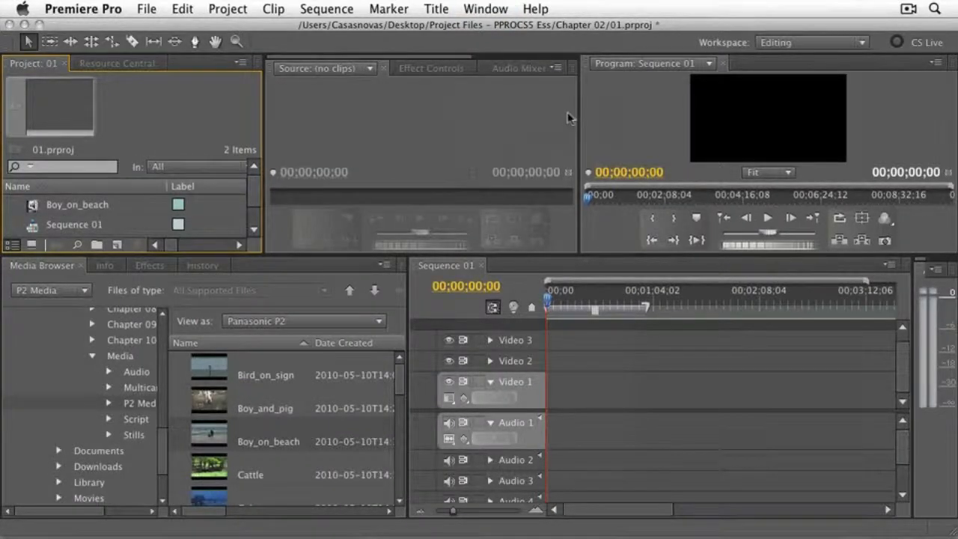
- Widen the Program monitor at the Source monitor's expense, and reset the Editing workspace to its original layout
{"action": "left_click_drag", "start_coordinate": [578, 112], "coordinate": [395, 114]}
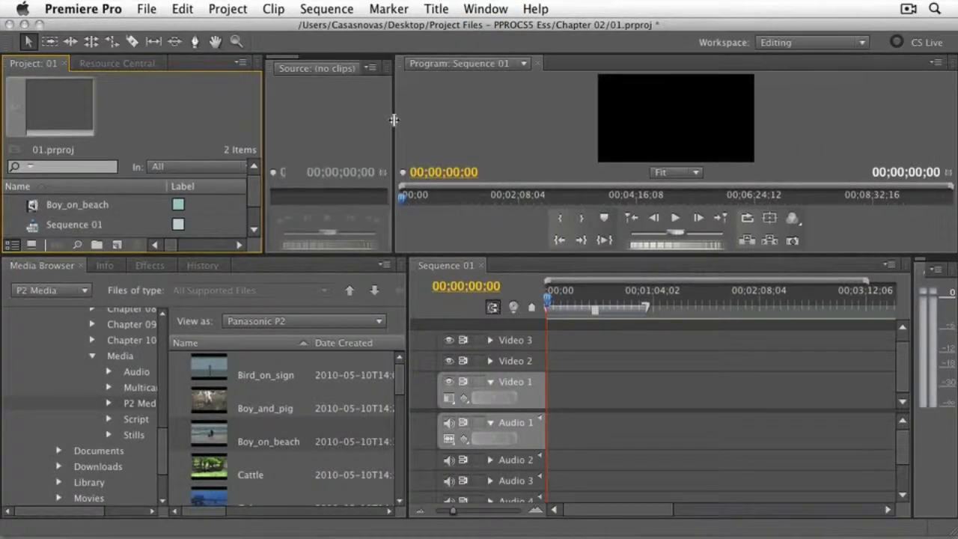
{"action": "left_click", "coordinate": [487, 10]}
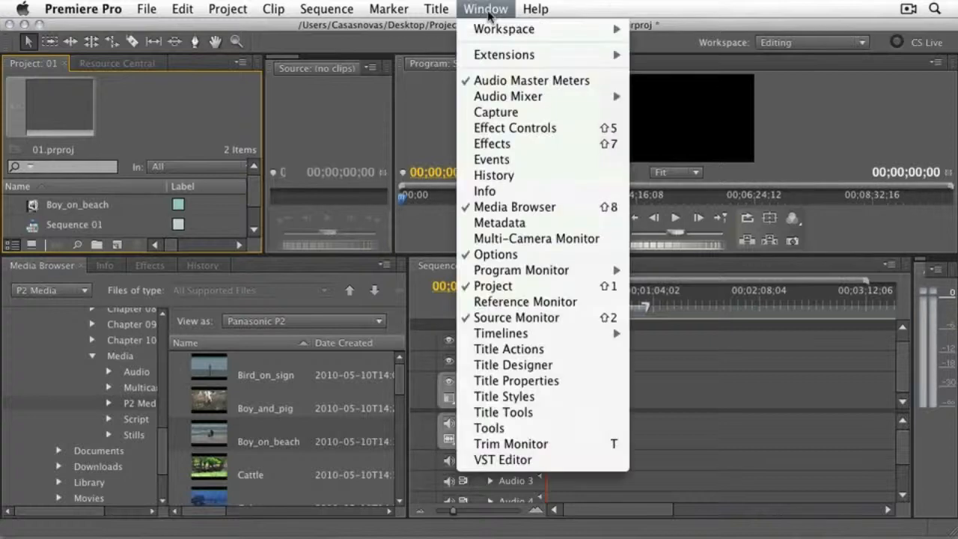
{"action": "mouse_move", "coordinate": [493, 31]}
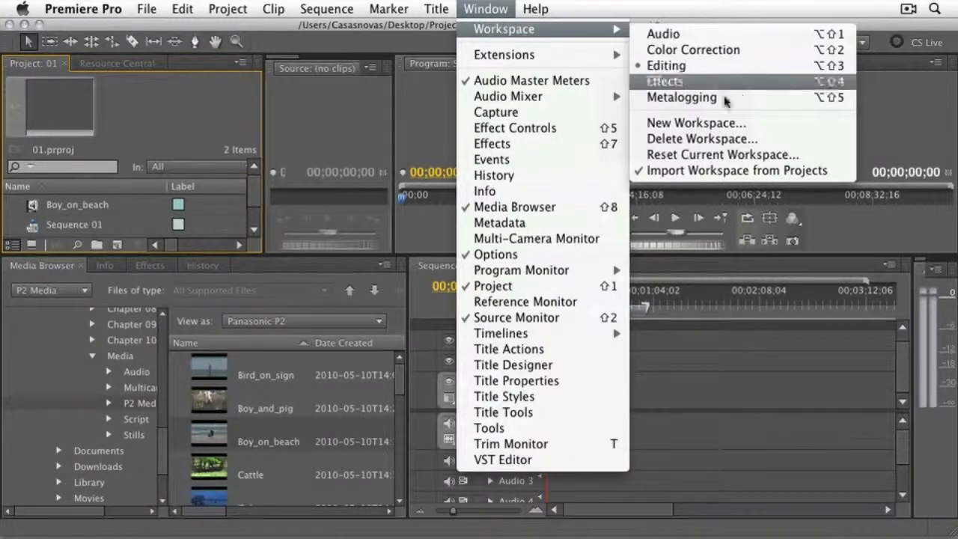
{"action": "left_click", "coordinate": [733, 161]}
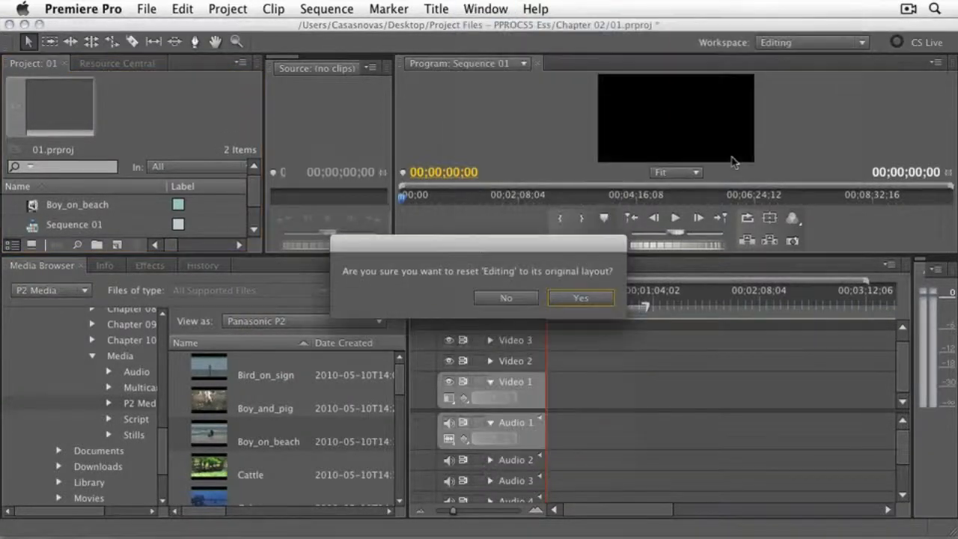
{"action": "left_click", "coordinate": [587, 298]}
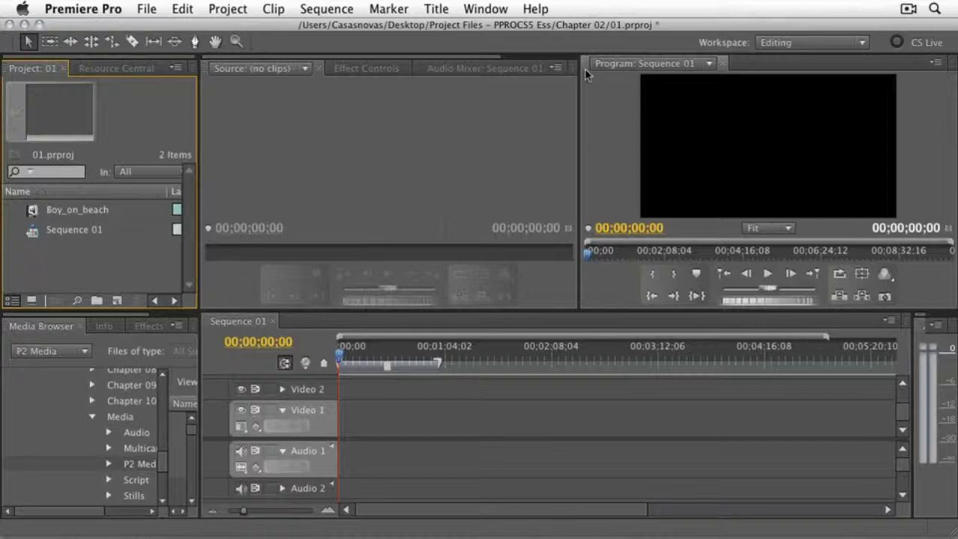
- Dock the Program monitor into the Source monitor's panel group and check the group's Metadata, Audio Mixer, Effect Controls, Source and Program panels
{"action": "left_click_drag", "start_coordinate": [586, 65], "coordinate": [401, 177]}
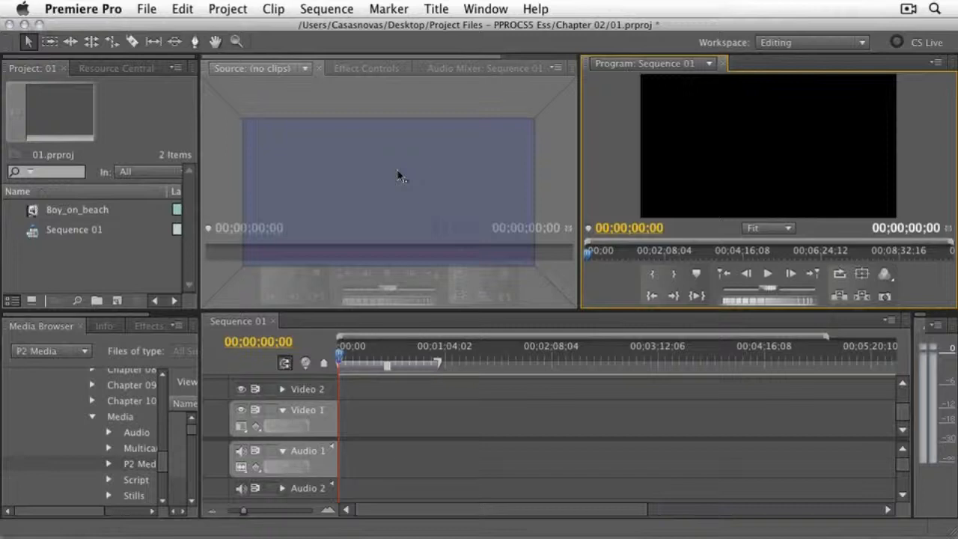
{"action": "left_click_drag", "start_coordinate": [398, 176], "coordinate": [397, 176]}
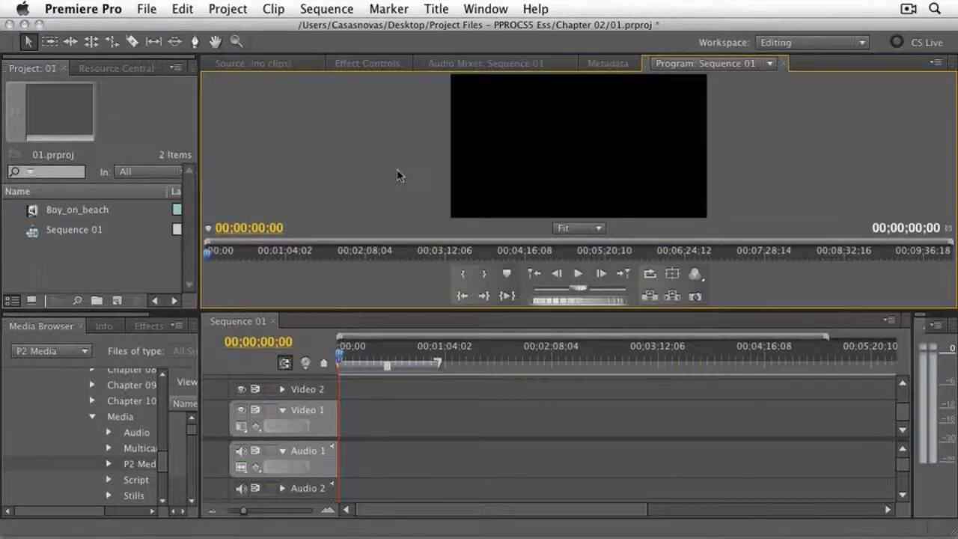
{"action": "left_click", "coordinate": [593, 63]}
{"action": "left_click", "coordinate": [534, 67]}
{"action": "left_click", "coordinate": [382, 64]}
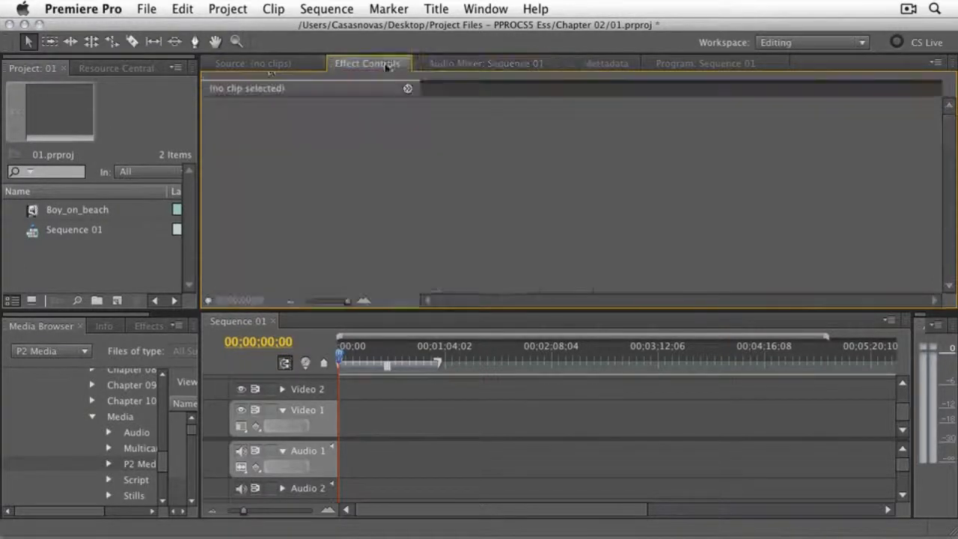
{"action": "left_click", "coordinate": [268, 63]}
{"action": "left_click", "coordinate": [697, 64]}
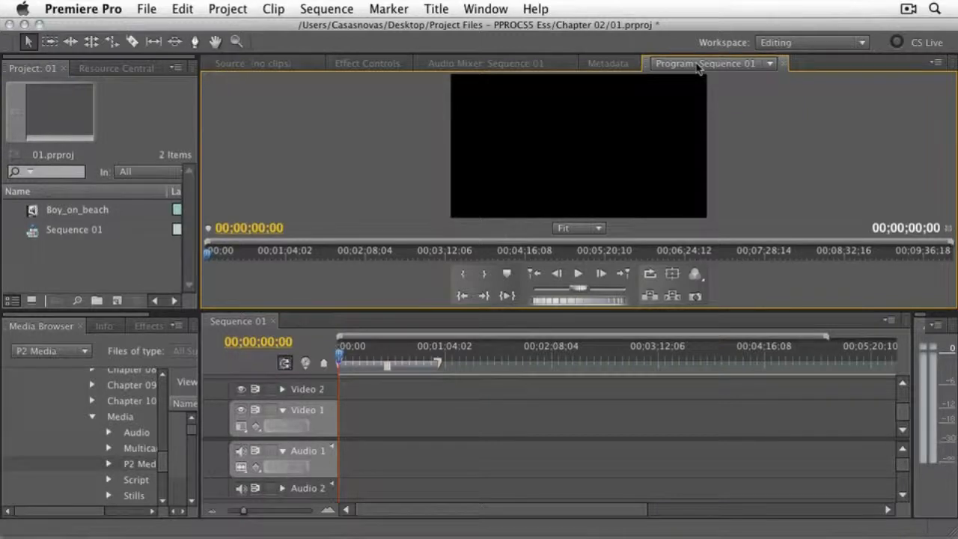
- Dock the Program monitor as a separate frame along the left edge of its panel group and close it
{"action": "left_click_drag", "start_coordinate": [649, 65], "coordinate": [236, 185]}
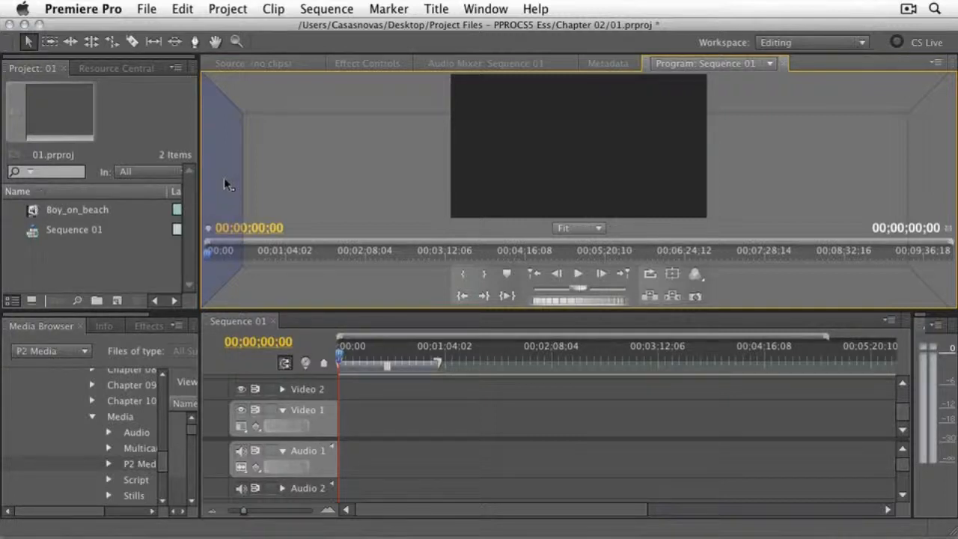
{"action": "left_click_drag", "start_coordinate": [224, 177], "coordinate": [223, 177]}
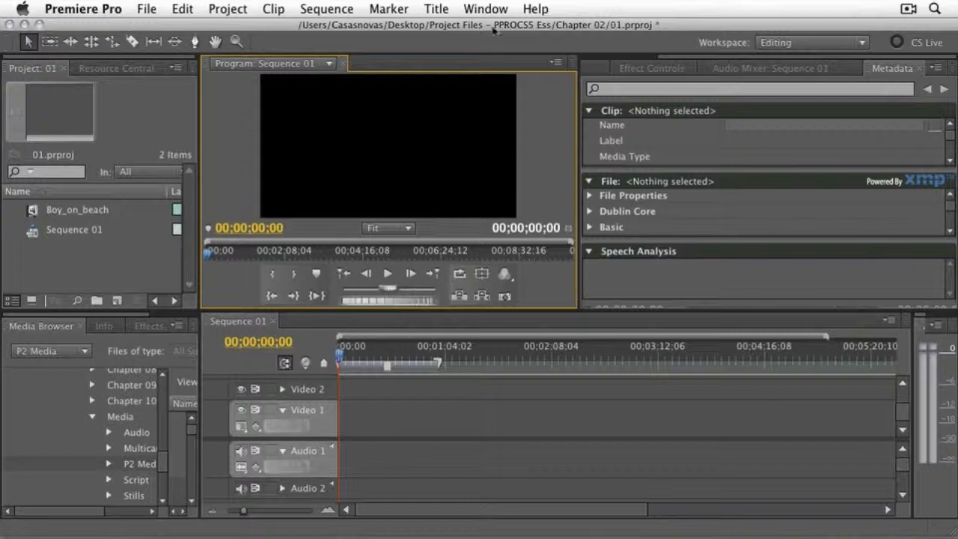
{"action": "left_click", "coordinate": [343, 63]}
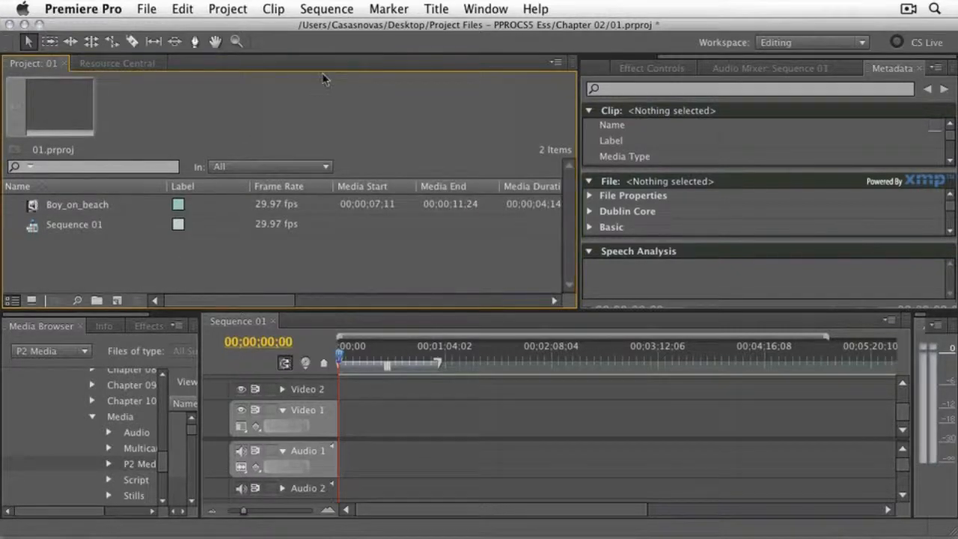
{"action": "left_click", "coordinate": [483, 9]}
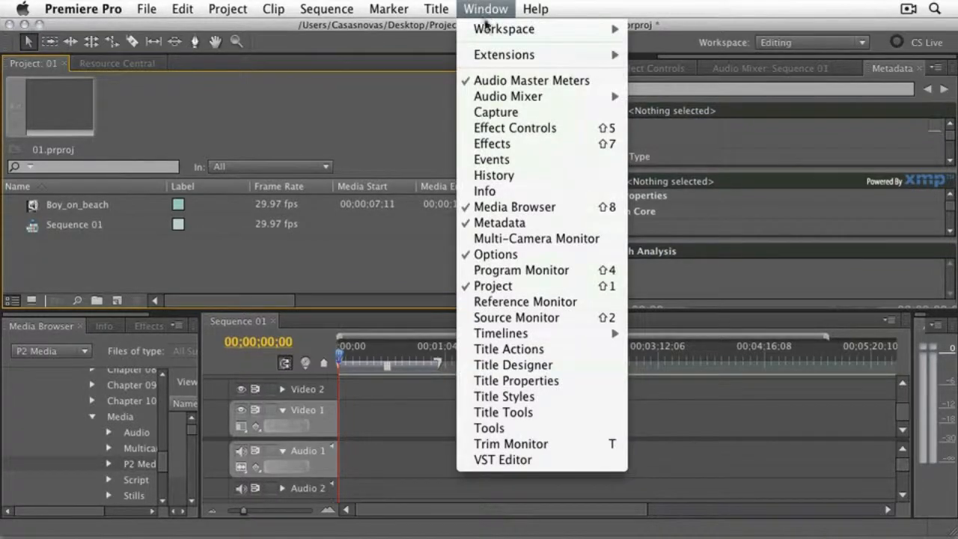
{"action": "mouse_move", "coordinate": [493, 53]}
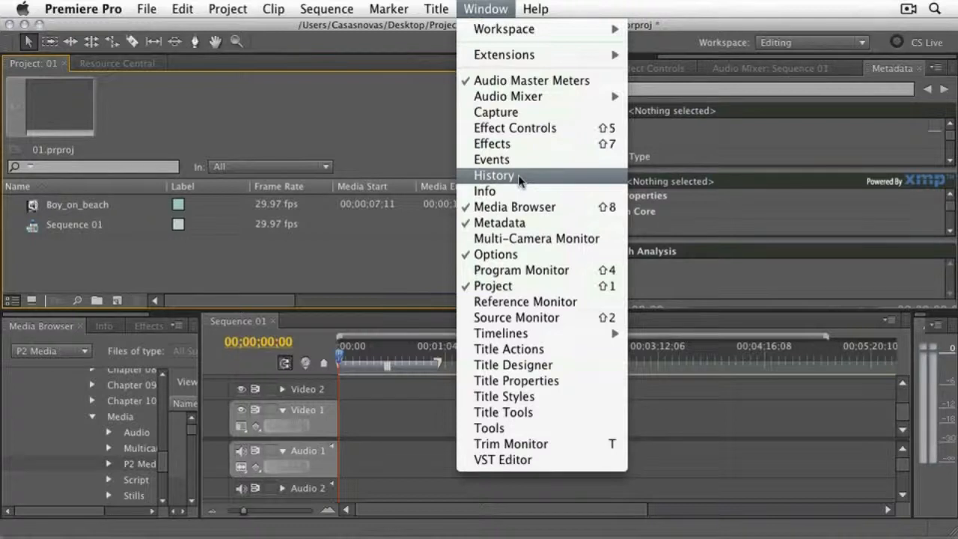
{"action": "left_click", "coordinate": [385, 108]}
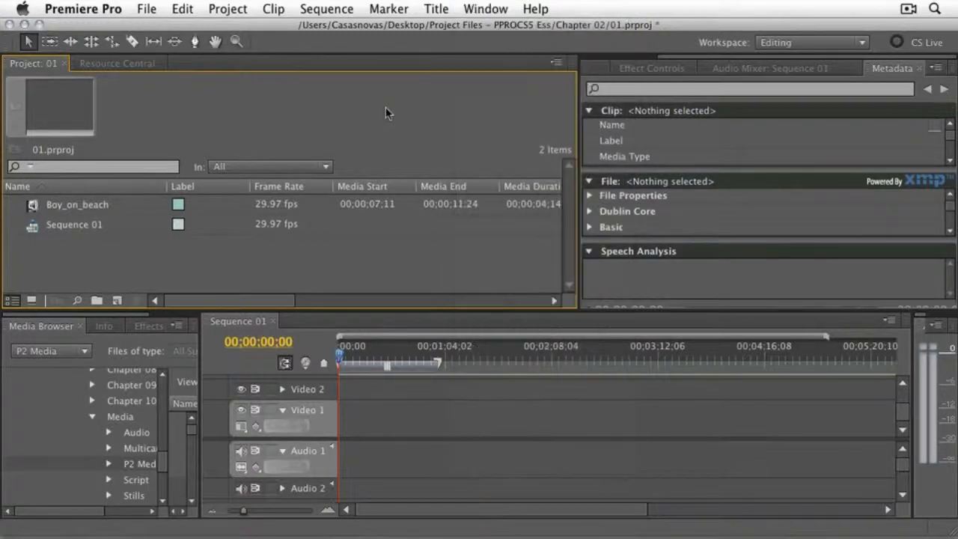
- Reset the current Editing workspace to its original layout
{"action": "left_click", "coordinate": [483, 10]}
{"action": "mouse_move", "coordinate": [487, 30]}
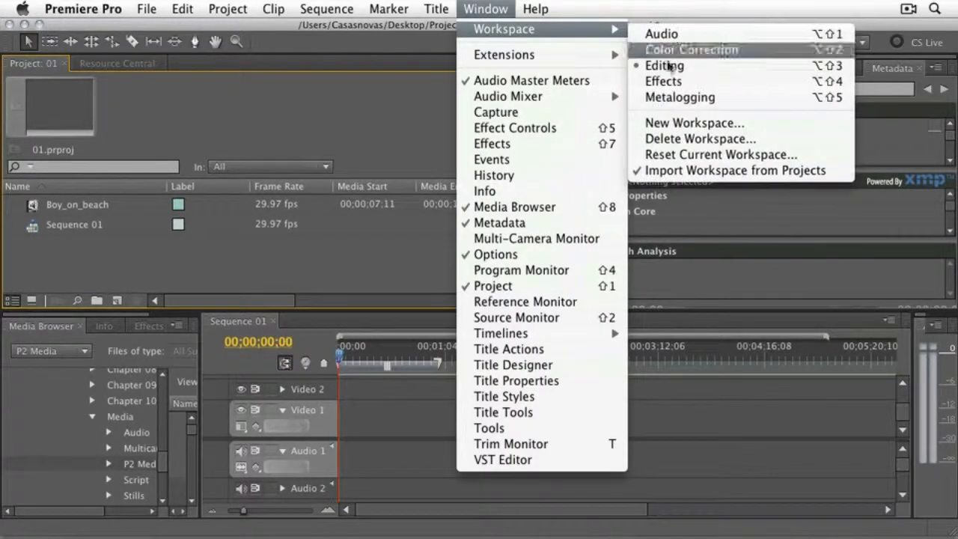
{"action": "left_click", "coordinate": [696, 156]}
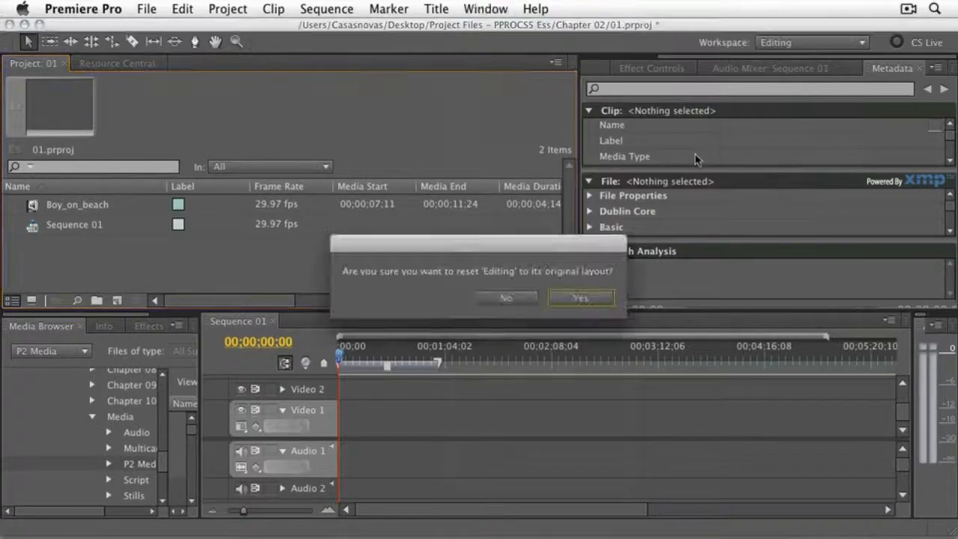
{"action": "left_click", "coordinate": [582, 298]}
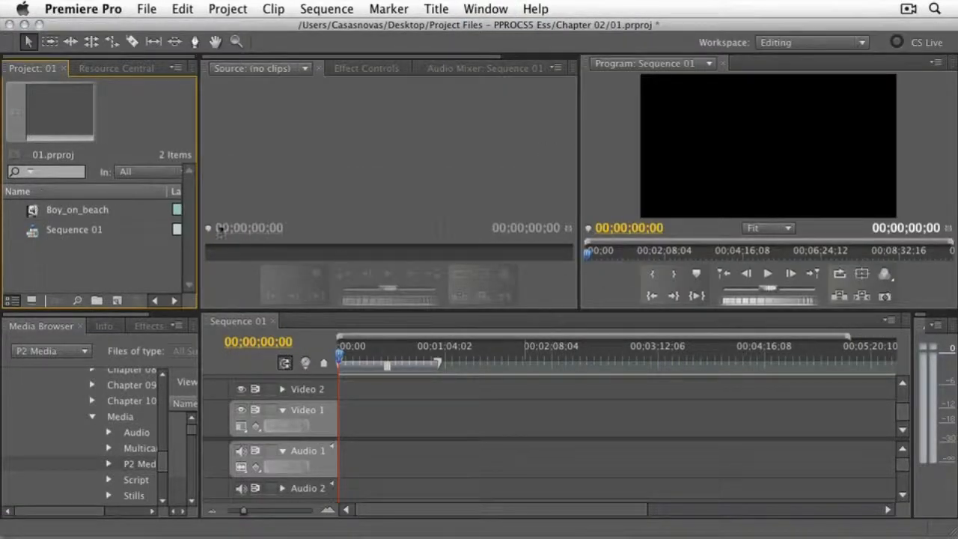
- Widen the Project panel and the Media Browser, and save the layout as a new workspace named with the editor's first name plus "-Editing"
{"action": "left_click_drag", "start_coordinate": [200, 228], "coordinate": [296, 225]}
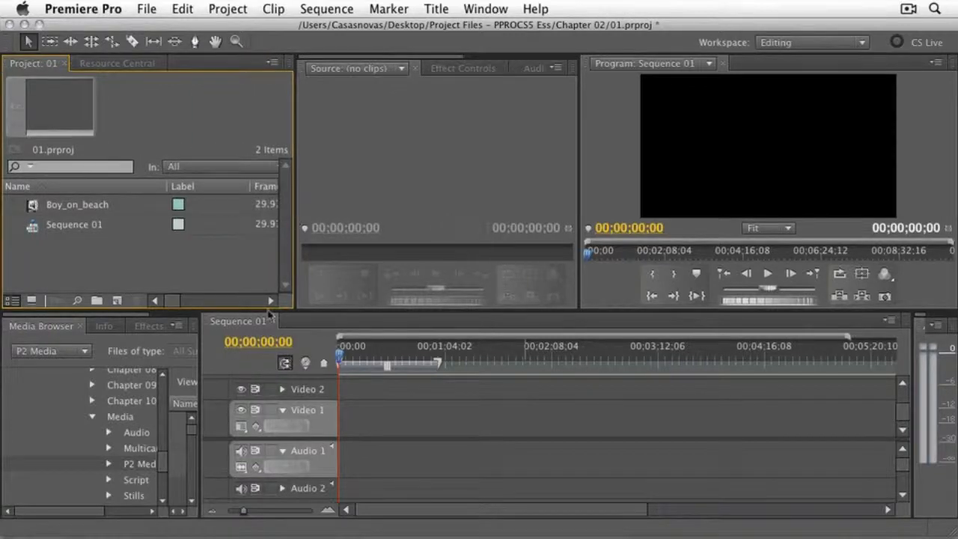
{"action": "left_click_drag", "start_coordinate": [203, 346], "coordinate": [303, 344]}
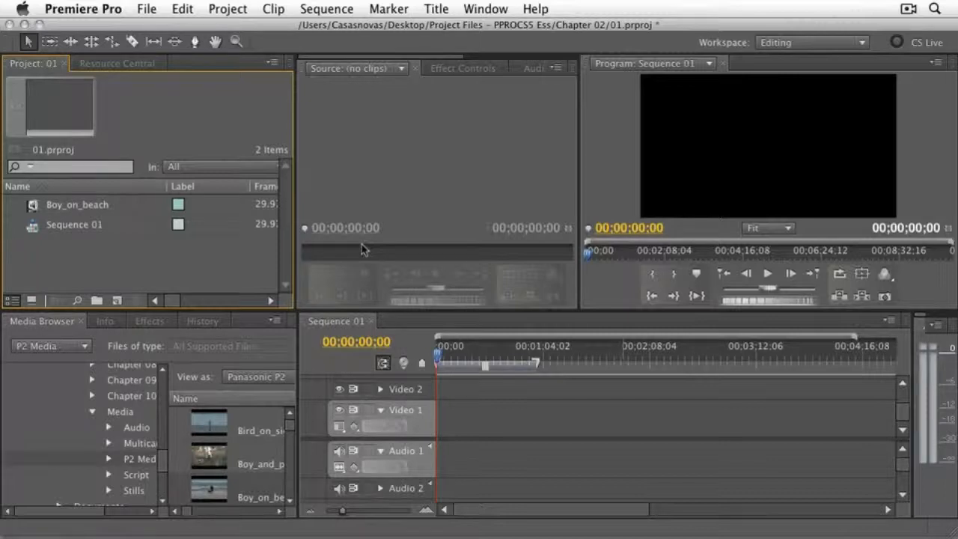
{"action": "left_click", "coordinate": [485, 8]}
{"action": "mouse_move", "coordinate": [524, 30]}
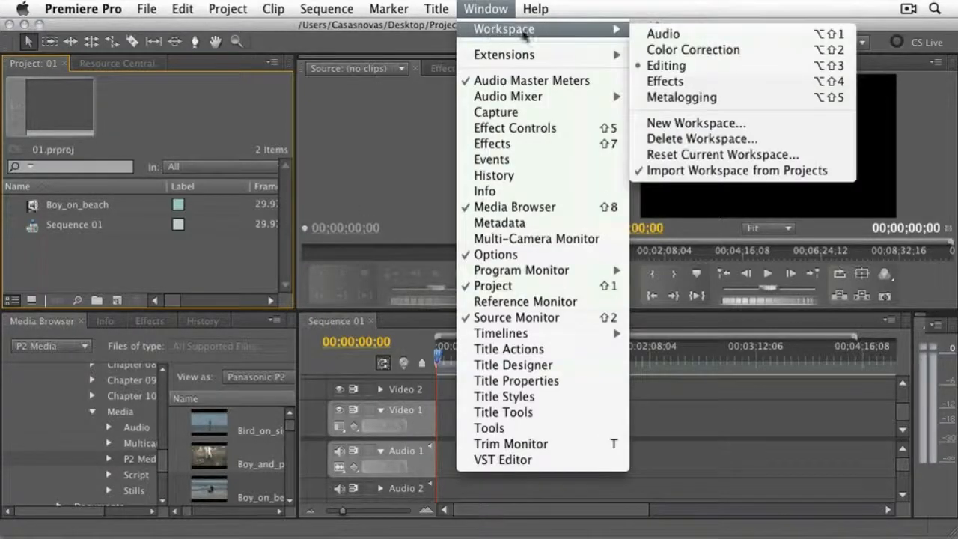
{"action": "left_click", "coordinate": [697, 124]}
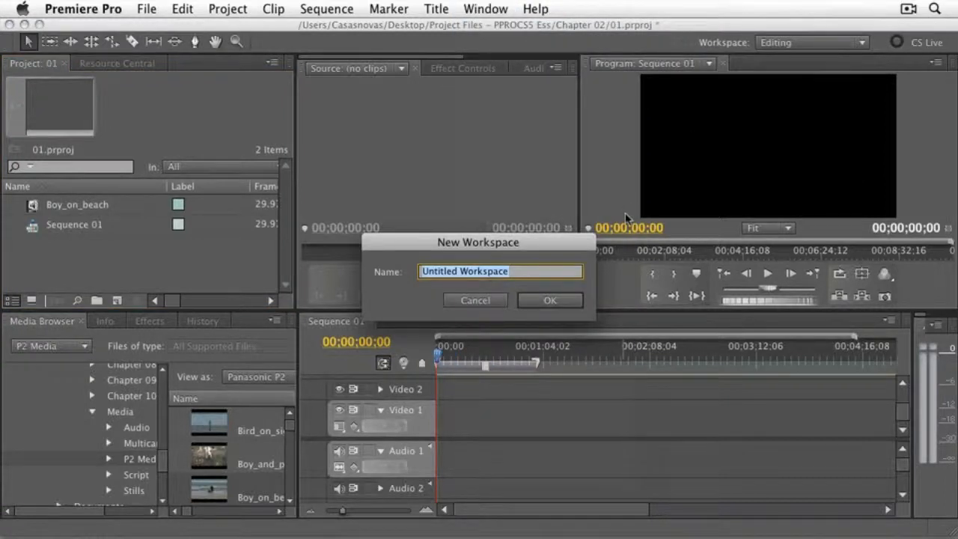
{"action": "type", "text": "Luisa-Editing"}
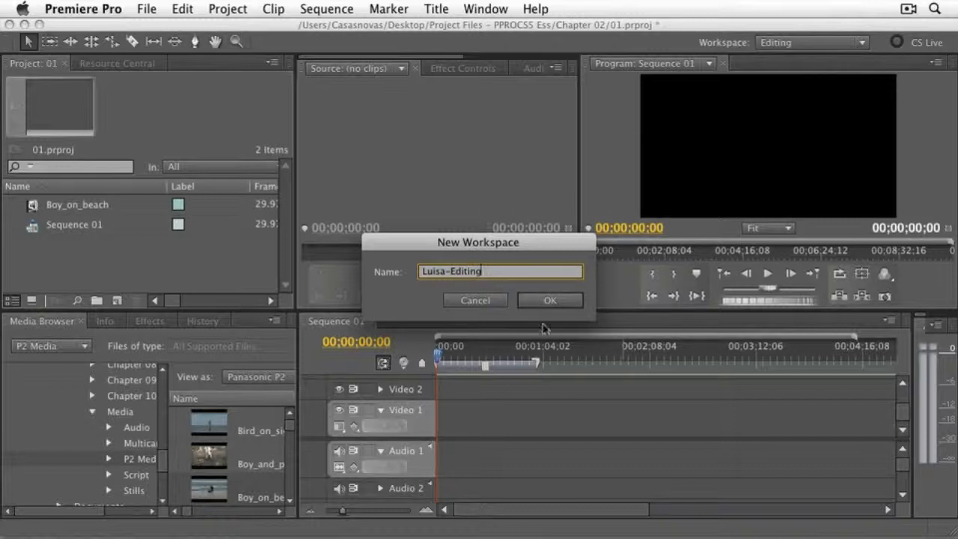
{"action": "left_click", "coordinate": [552, 300]}
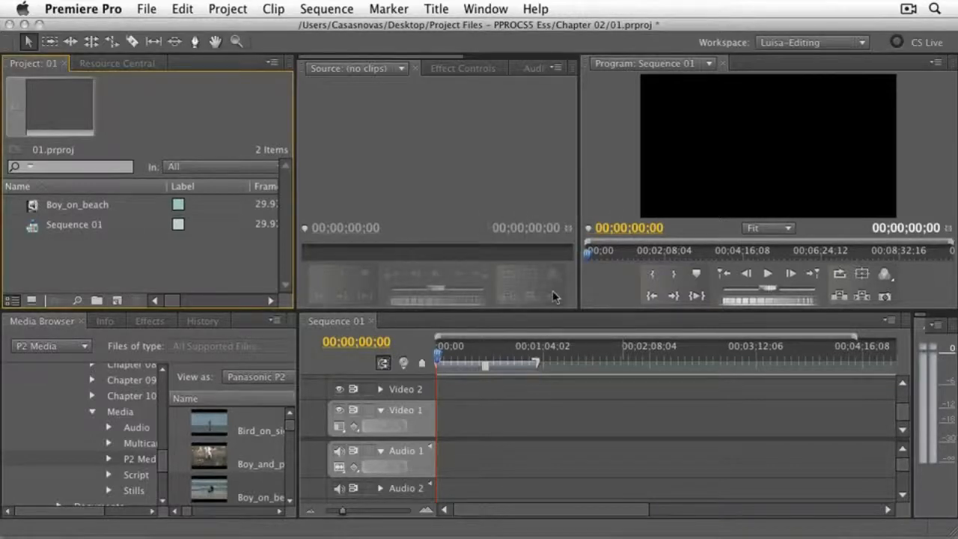
- Check the new custom workspace and its keyboard shortcut in the list of workspaces
{"action": "left_click", "coordinate": [498, 9]}
{"action": "mouse_move", "coordinate": [497, 38]}
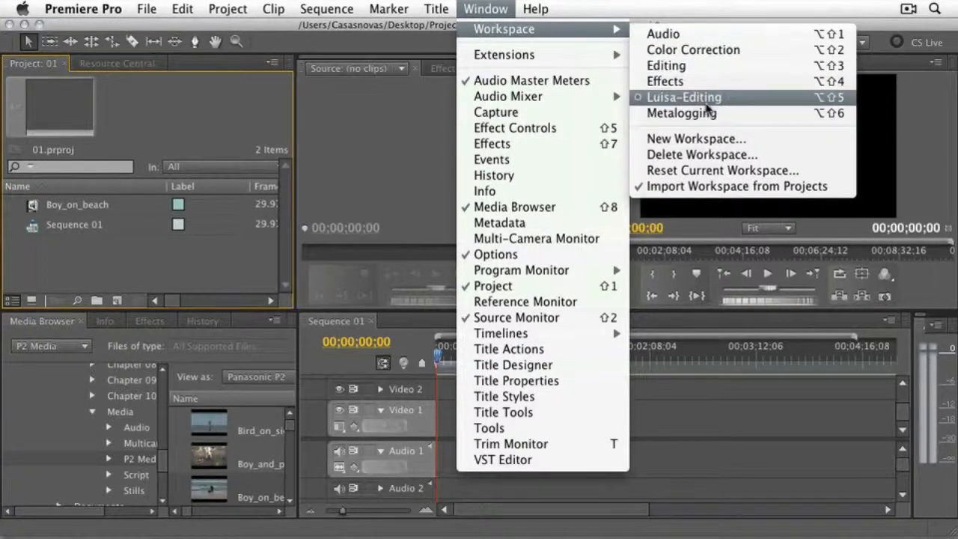
{"action": "left_click", "coordinate": [828, 107]}
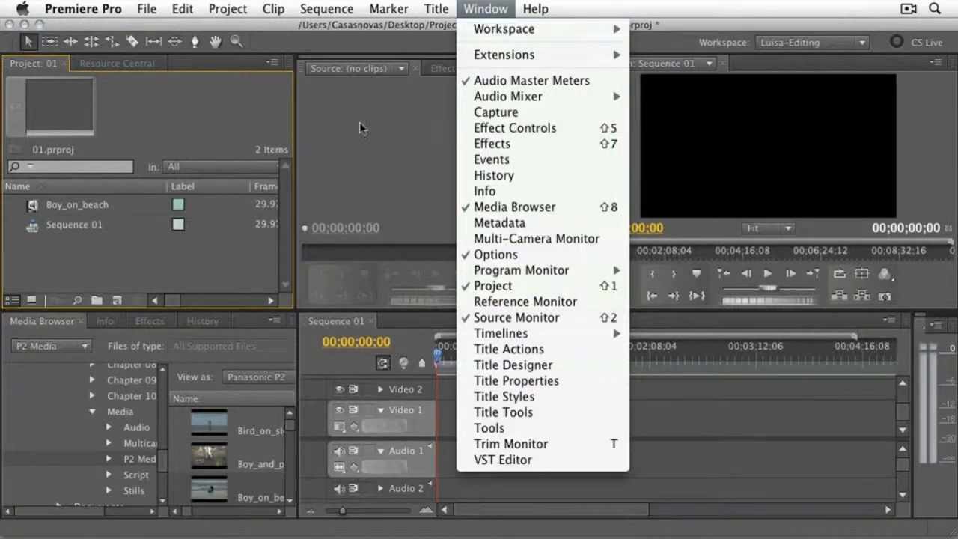
- Open Keyboard Customization and assign the shortcut I to the Import command in the File group
{"action": "left_click", "coordinate": [182, 9]}
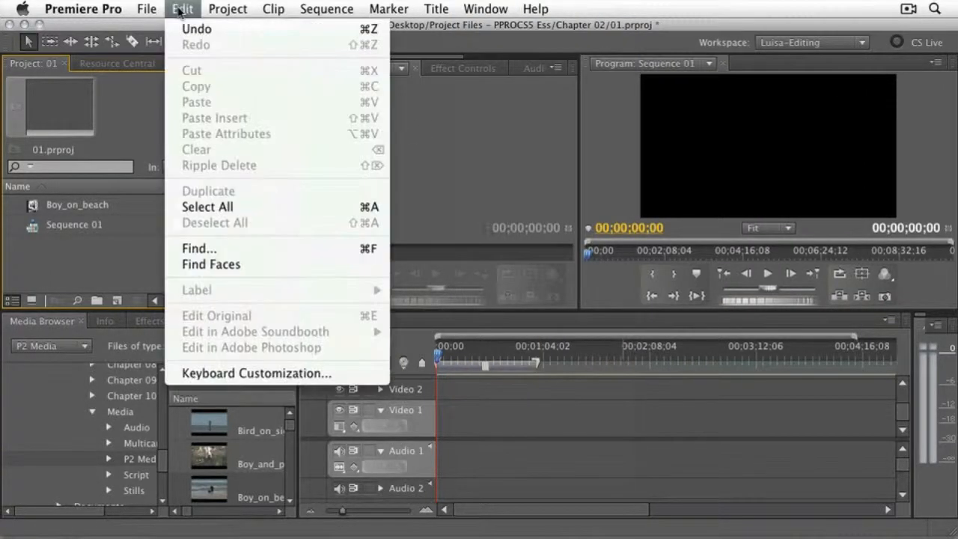
{"action": "left_click", "coordinate": [291, 374]}
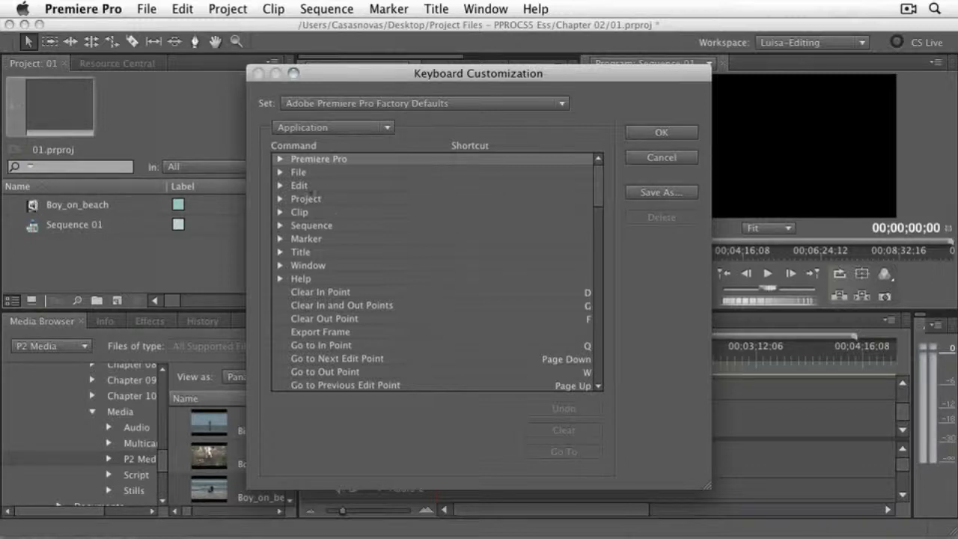
{"action": "left_click", "coordinate": [281, 174]}
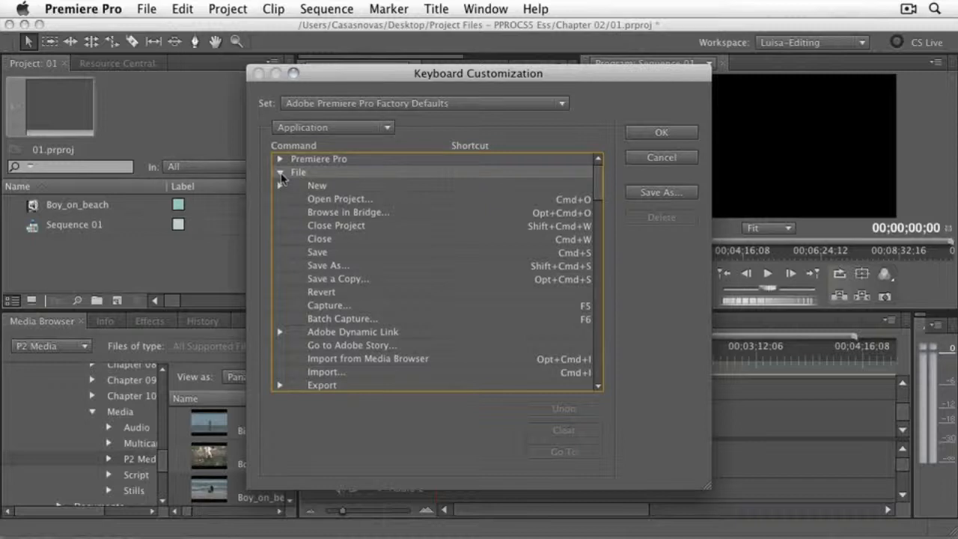
{"action": "left_click", "coordinate": [346, 376]}
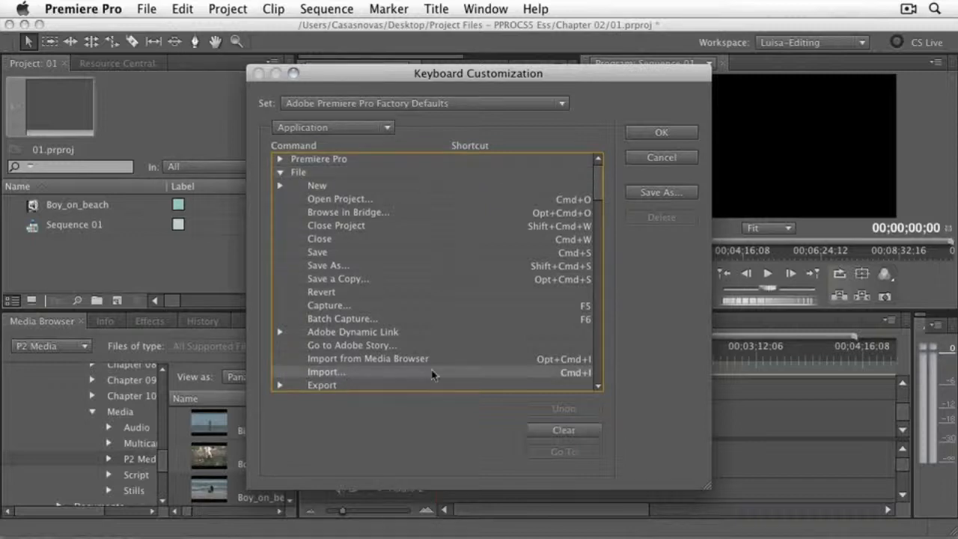
{"action": "left_click", "coordinate": [575, 374]}
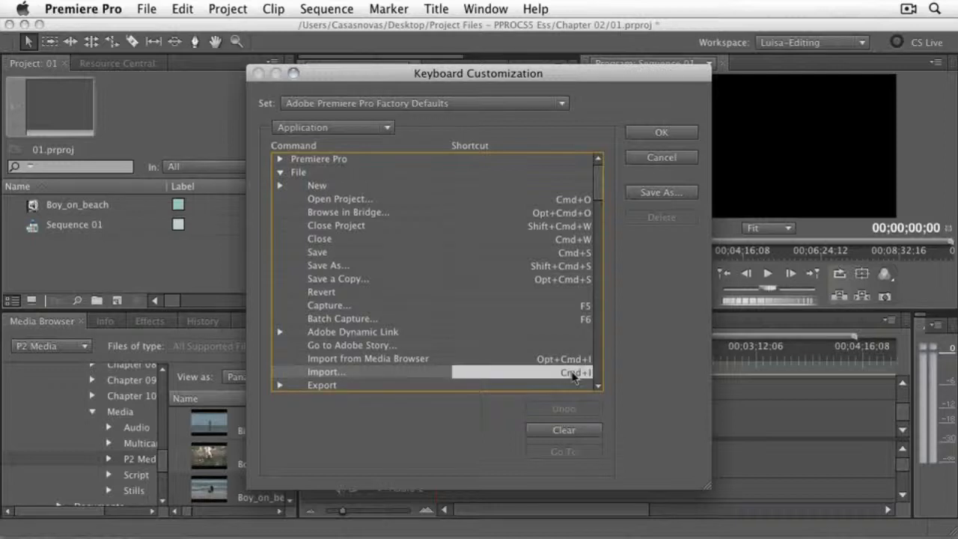
{"action": "key", "text": "i"}
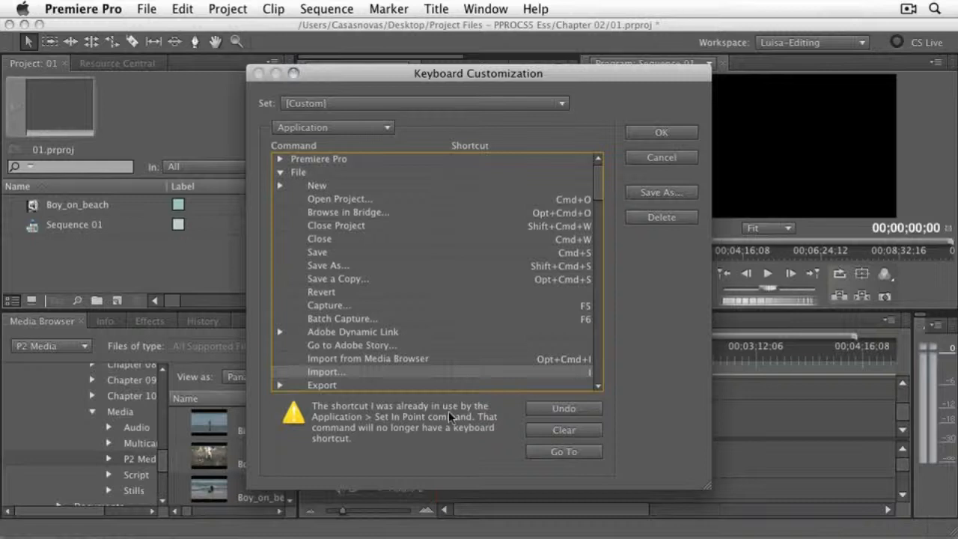
- Change the Import shortcut to Opt+I, and restore the Adobe Premiere Pro Factory Defaults set
{"action": "left_click", "coordinate": [587, 377]}
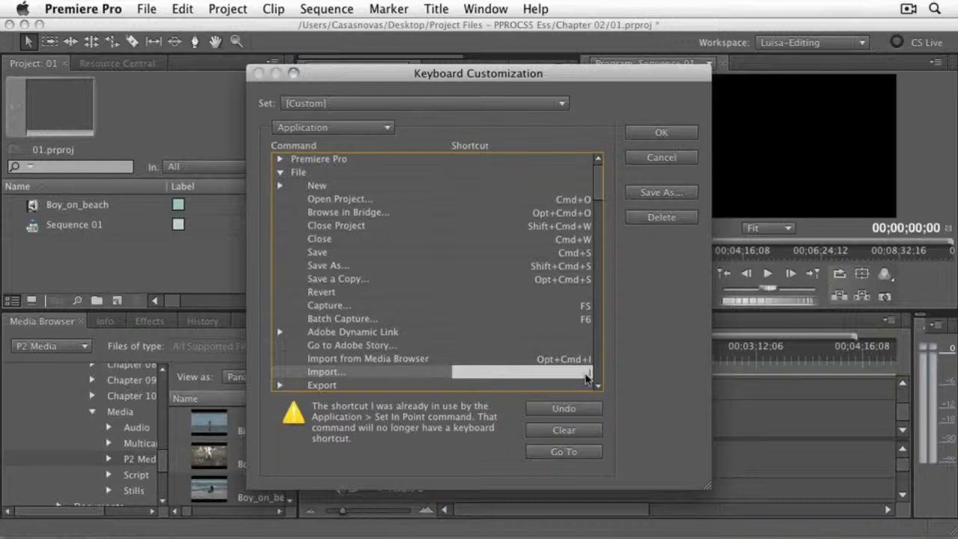
{"action": "key", "text": "alt+i"}
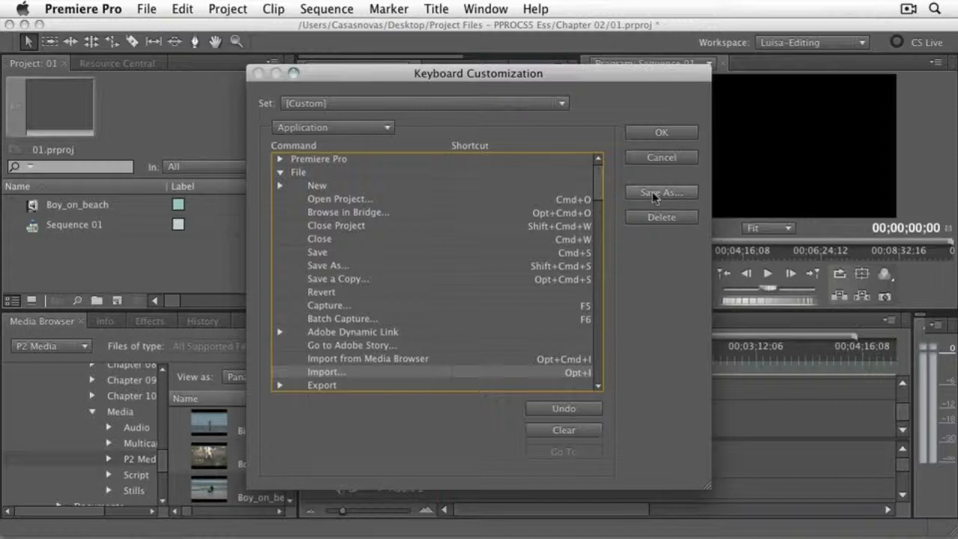
{"action": "left_click", "coordinate": [560, 104]}
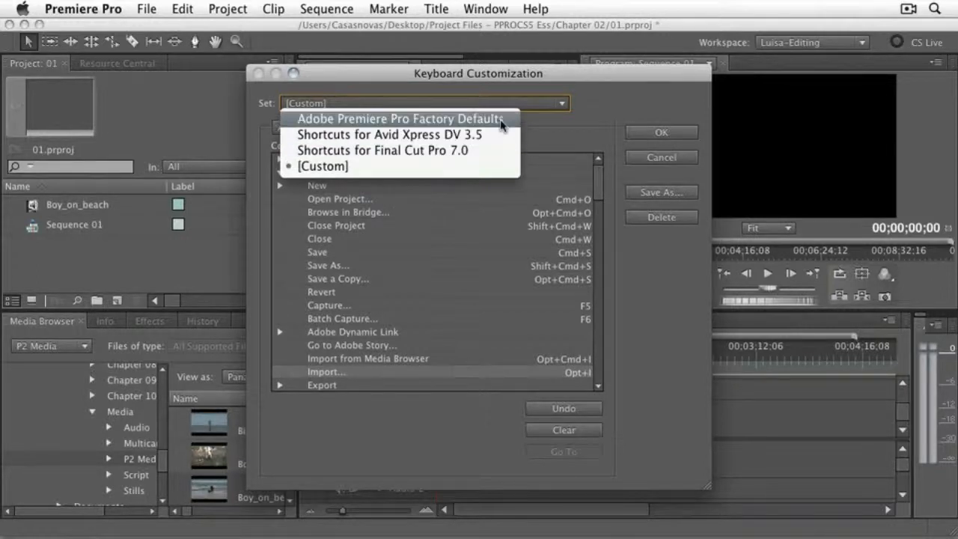
{"action": "left_click", "coordinate": [500, 119]}
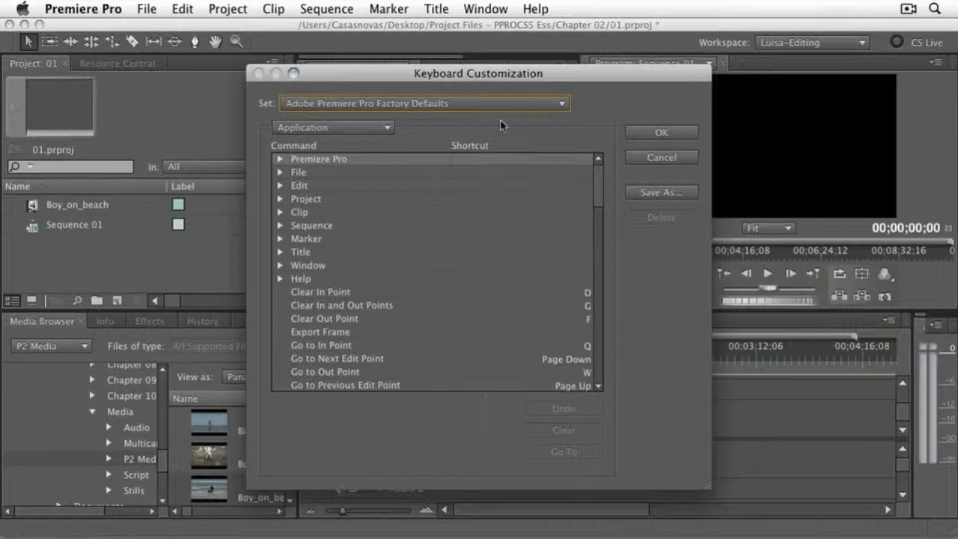
{"action": "left_click", "coordinate": [654, 135]}
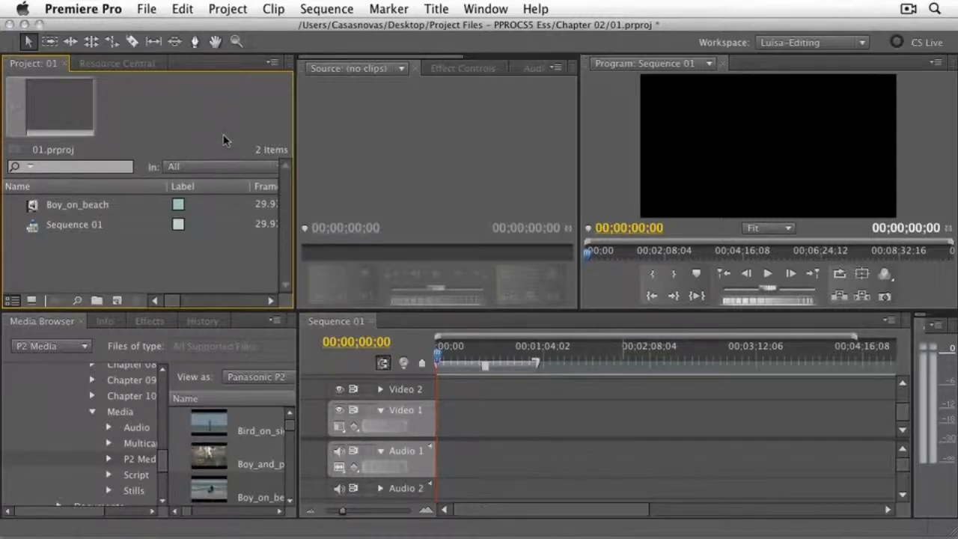
- Create a new bin in the Project panel, keeping its default name, and delete it
{"action": "left_click", "coordinate": [96, 301]}
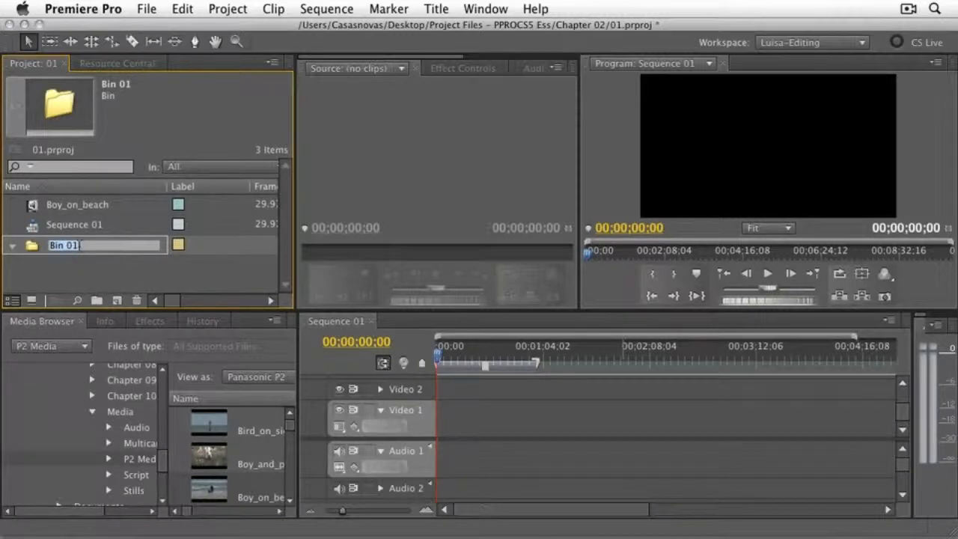
{"action": "left_click", "coordinate": [67, 278]}
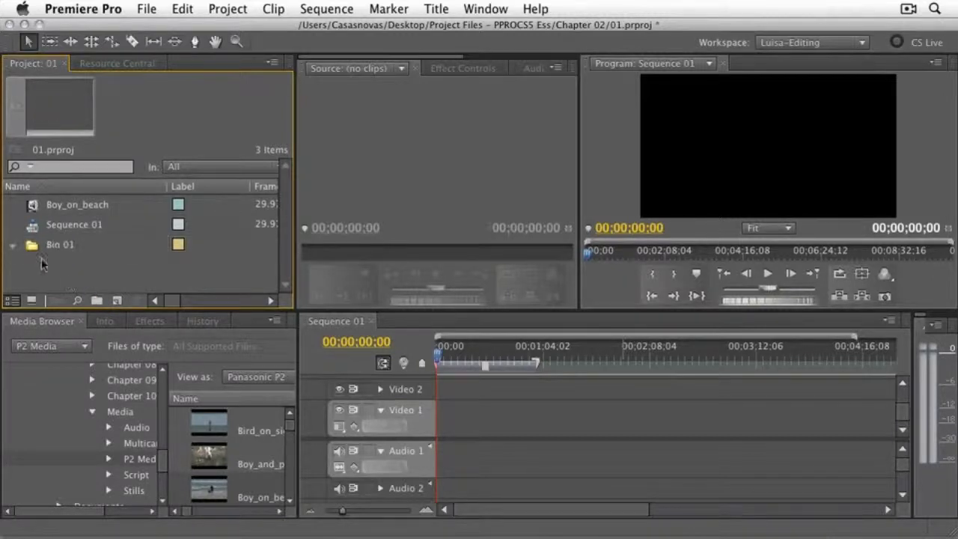
{"action": "left_click", "coordinate": [36, 250]}
{"action": "left_click", "coordinate": [138, 300]}
- Widen the Project panel to examine its columns, and review the Premiere Pro Project Metadata and Dublin Core properties in Metadata Display
{"action": "left_click_drag", "start_coordinate": [300, 199], "coordinate": [536, 202]}
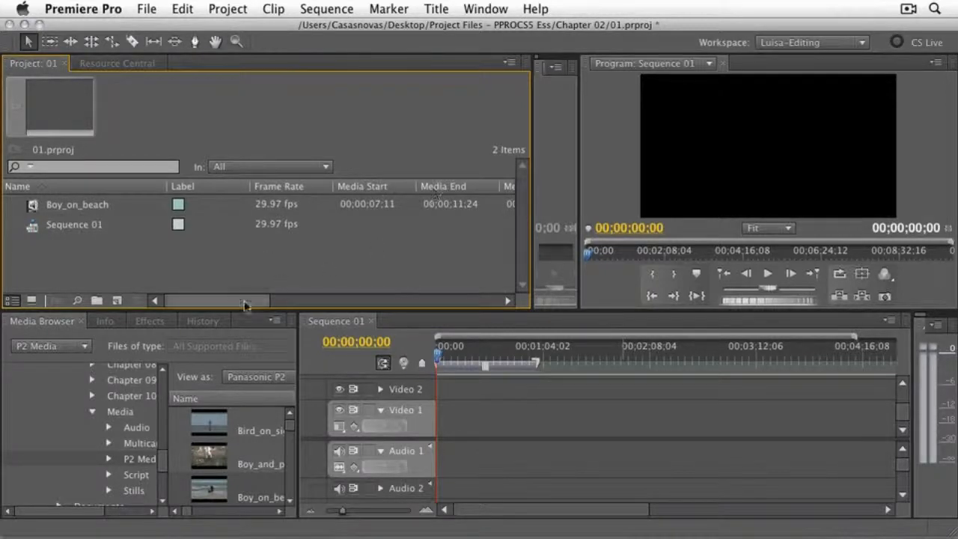
{"action": "left_click_drag", "start_coordinate": [232, 301], "coordinate": [466, 309]}
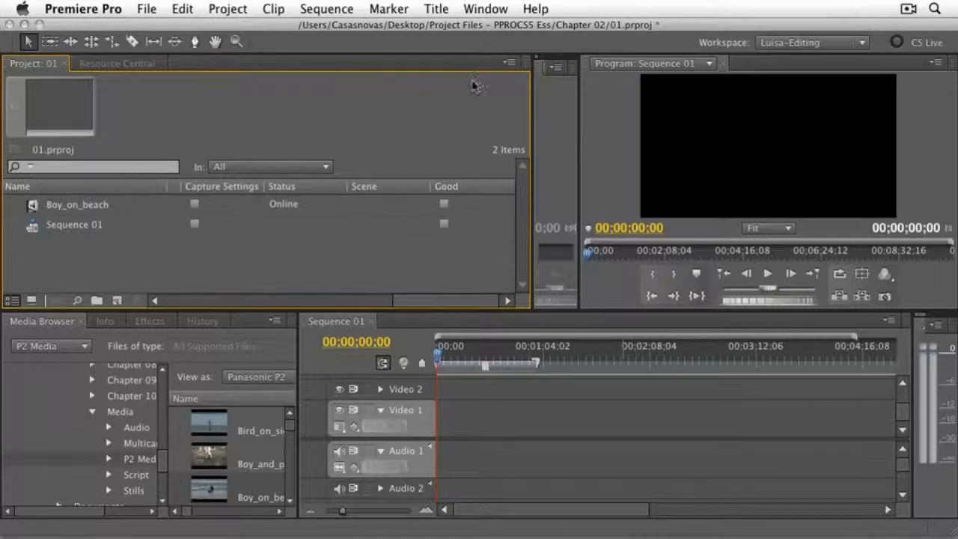
{"action": "left_click", "coordinate": [510, 64]}
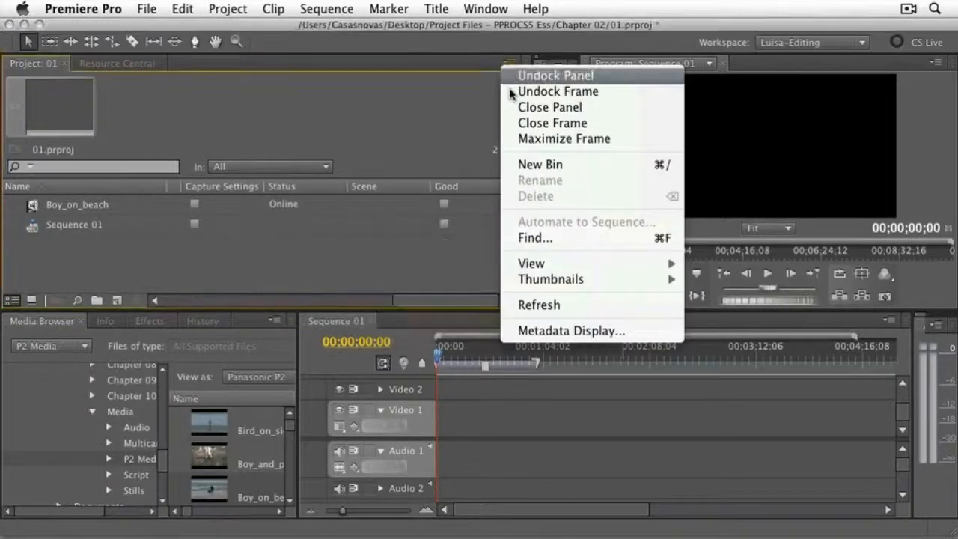
{"action": "left_click", "coordinate": [537, 331]}
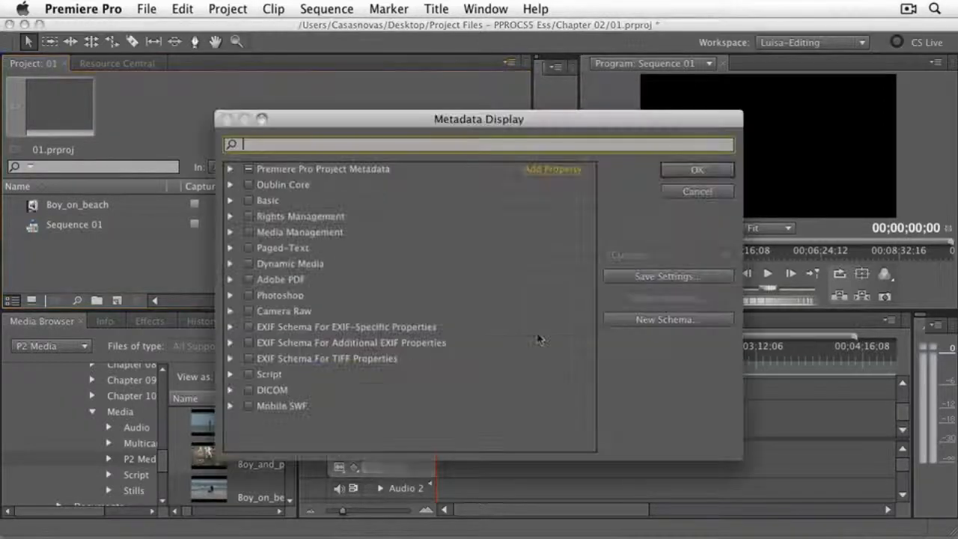
{"action": "left_click", "coordinate": [231, 171]}
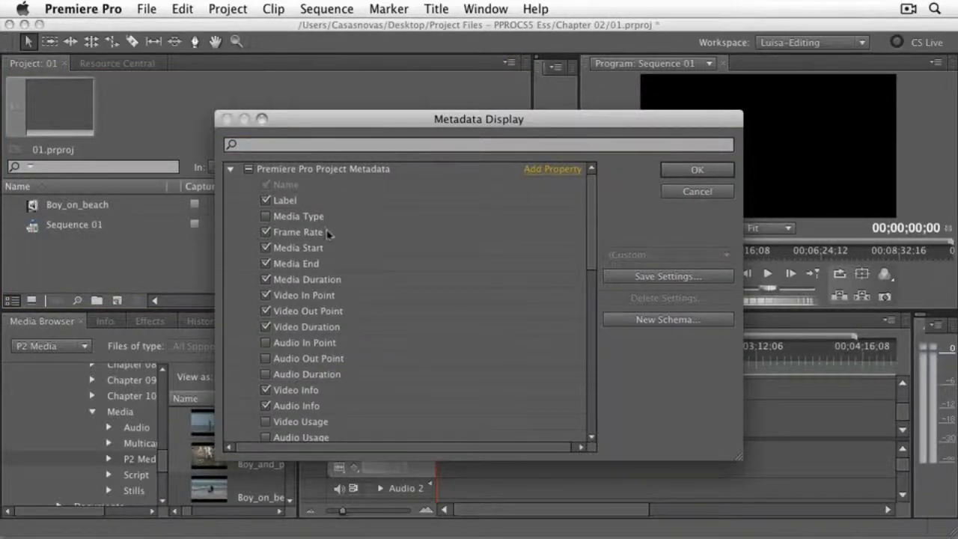
{"action": "left_click", "coordinate": [232, 170]}
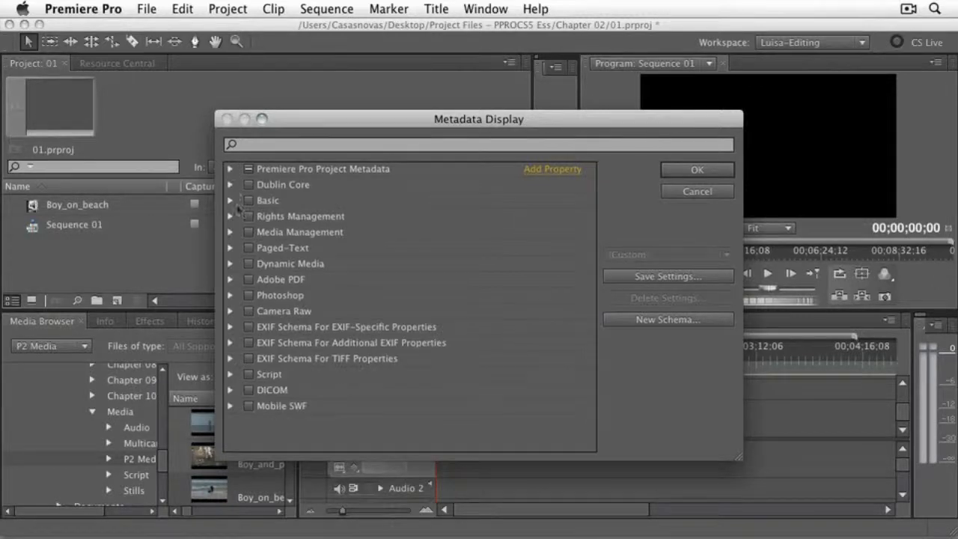
{"action": "left_click", "coordinate": [231, 185]}
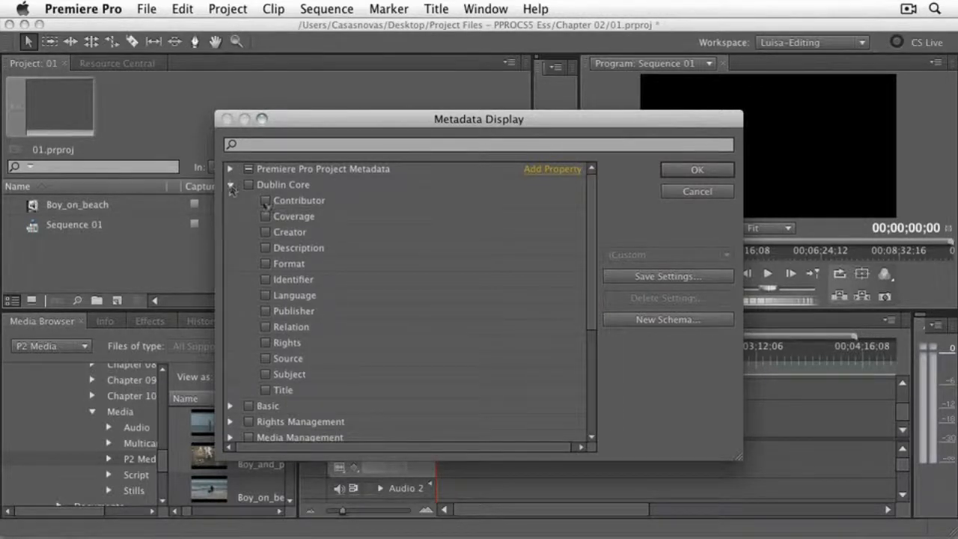
{"action": "left_click", "coordinate": [231, 186]}
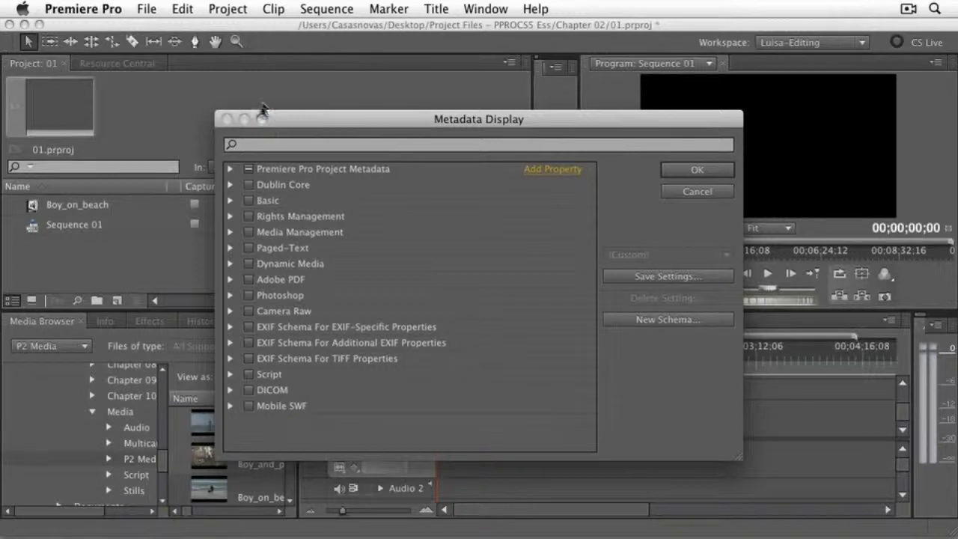
{"action": "left_click", "coordinate": [262, 147]}
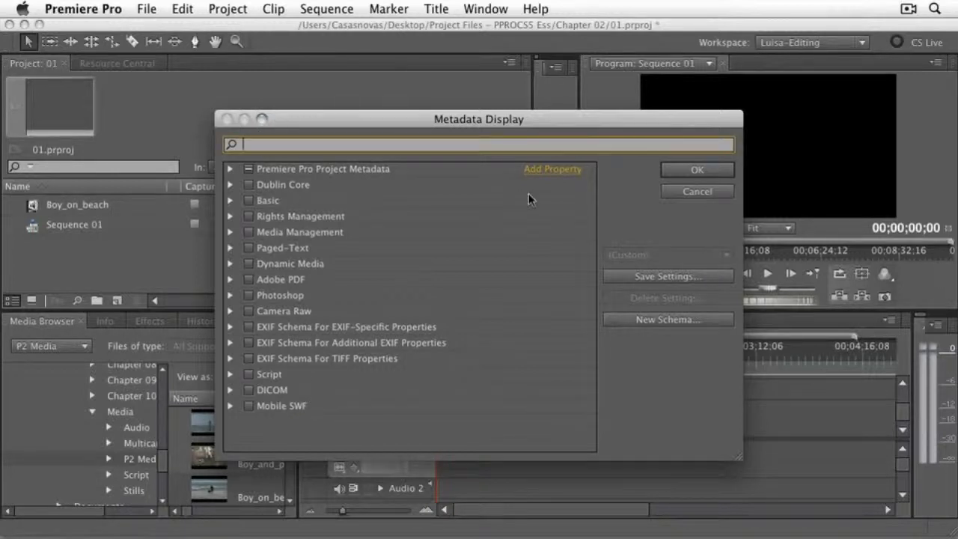
{"action": "left_click", "coordinate": [697, 192]}
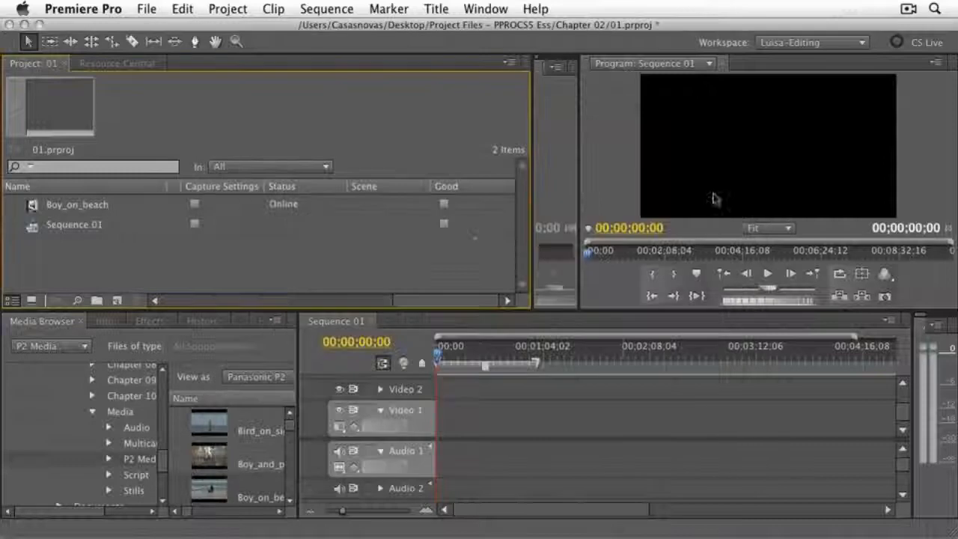
- Reset the current custom editing workspace to its original layout
{"action": "left_click_drag", "start_coordinate": [423, 303], "coordinate": [168, 303]}
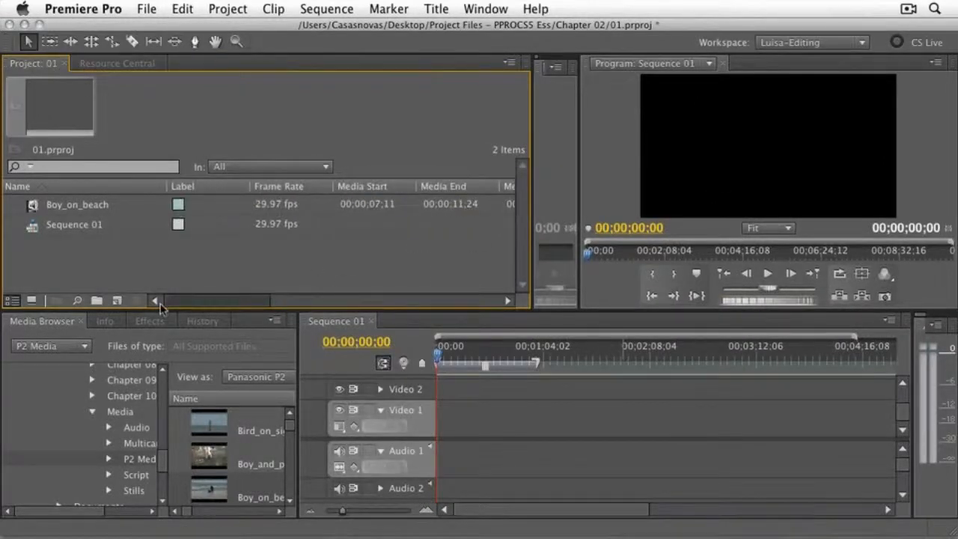
{"action": "left_click", "coordinate": [494, 9]}
{"action": "mouse_move", "coordinate": [503, 30]}
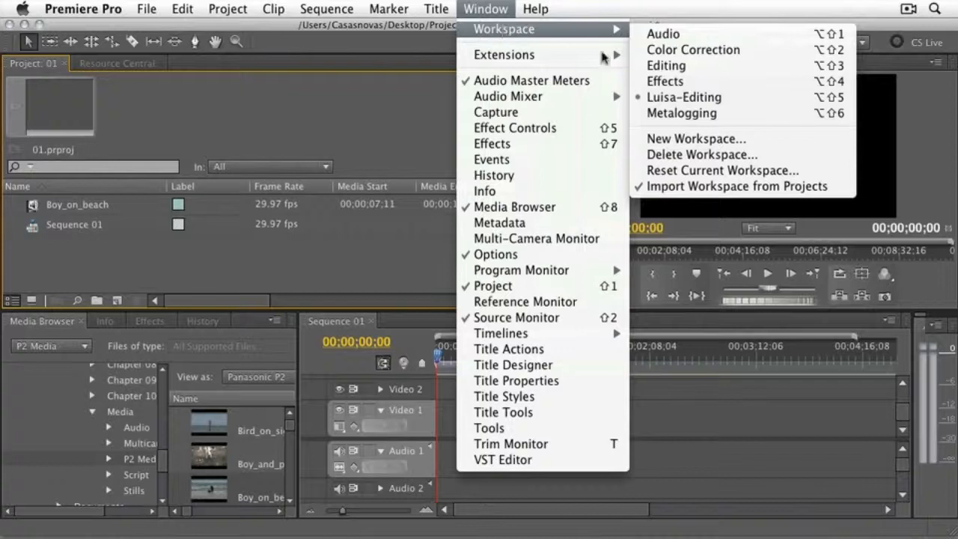
{"action": "left_click", "coordinate": [682, 171]}
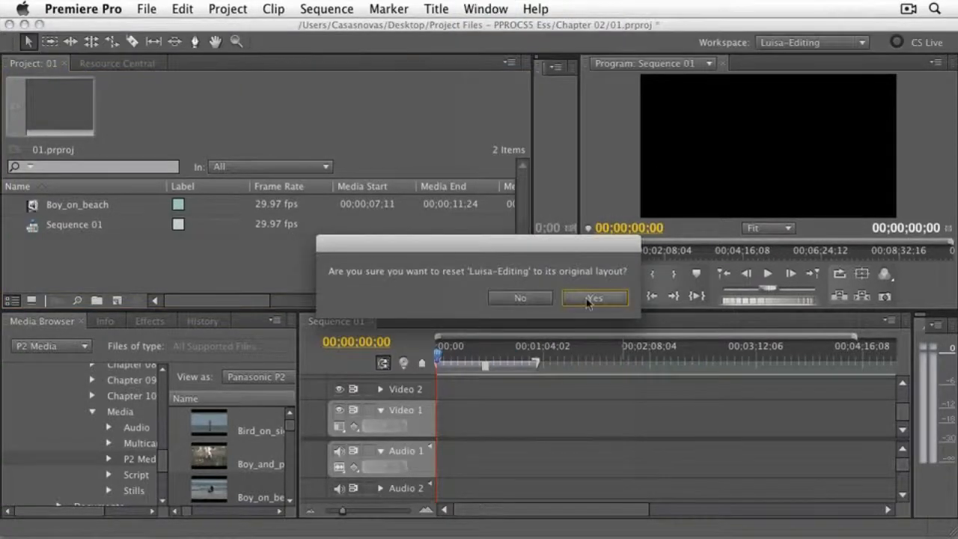
{"action": "left_click", "coordinate": [588, 299]}
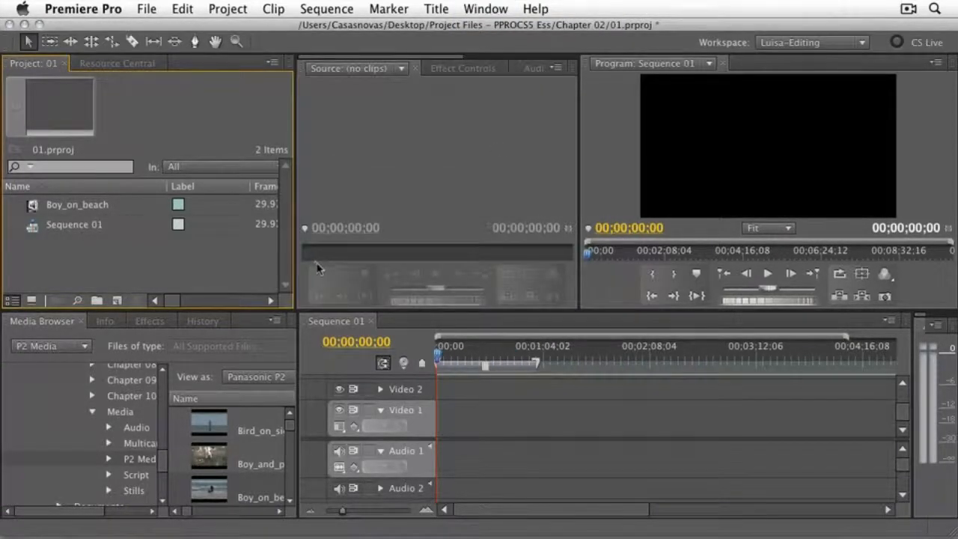
- Show the project items in icon view and set a new poster frame for the Boy_on_beach clip from its preview
{"action": "left_click", "coordinate": [32, 301]}
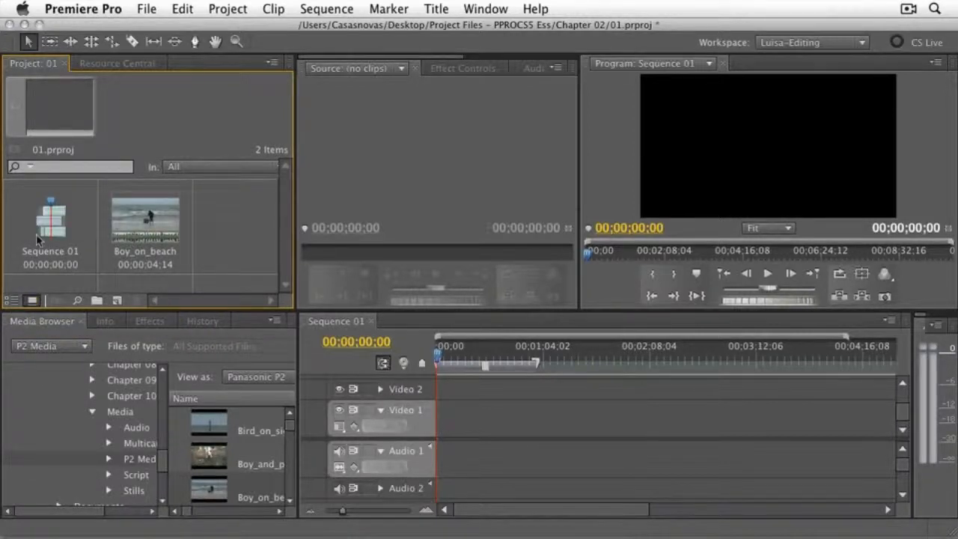
{"action": "left_click", "coordinate": [155, 226]}
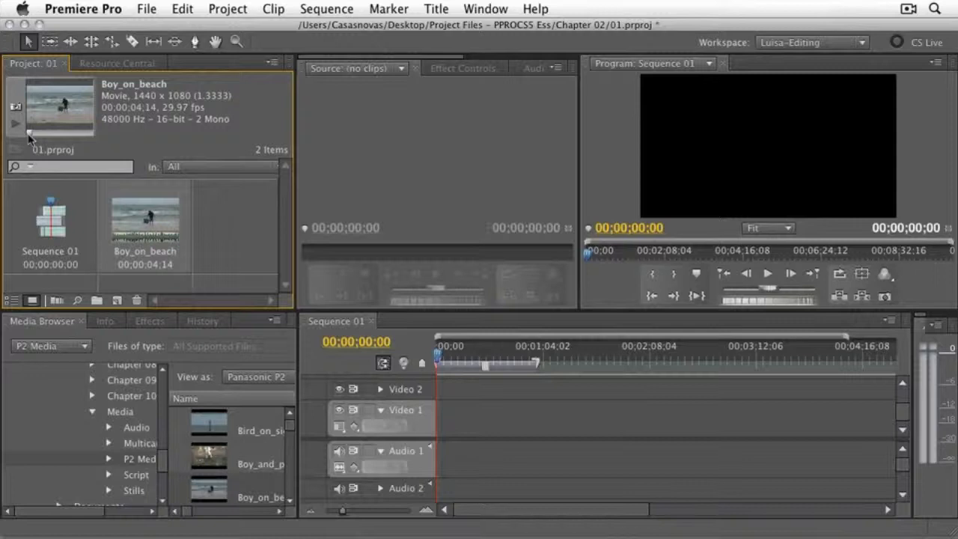
{"action": "mouse_move", "coordinate": [28, 133]}
{"action": "left_mouse_down"}
{"action": "mouse_move", "coordinate": [87, 136]}
{"action": "mouse_move", "coordinate": [42, 135]}
{"action": "left_mouse_up"}
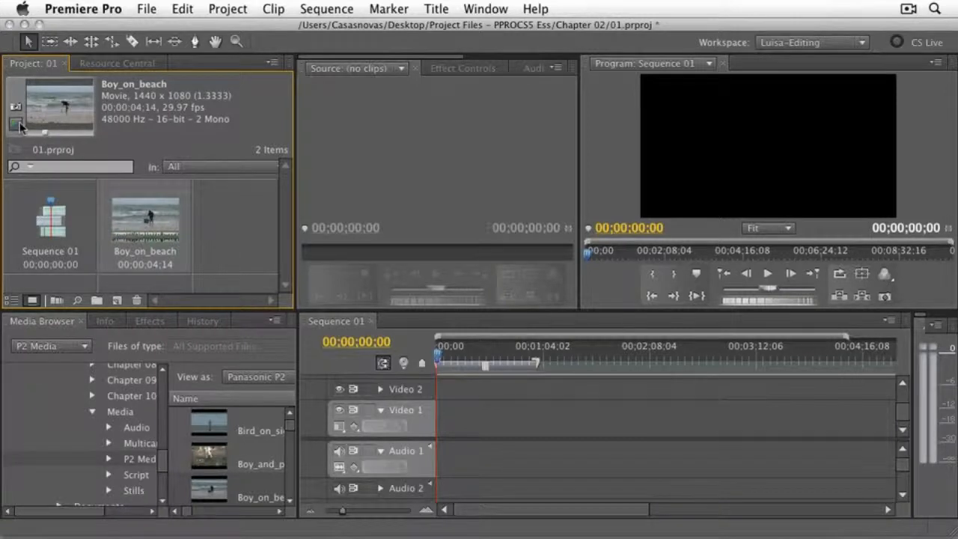
{"action": "left_click", "coordinate": [19, 127]}
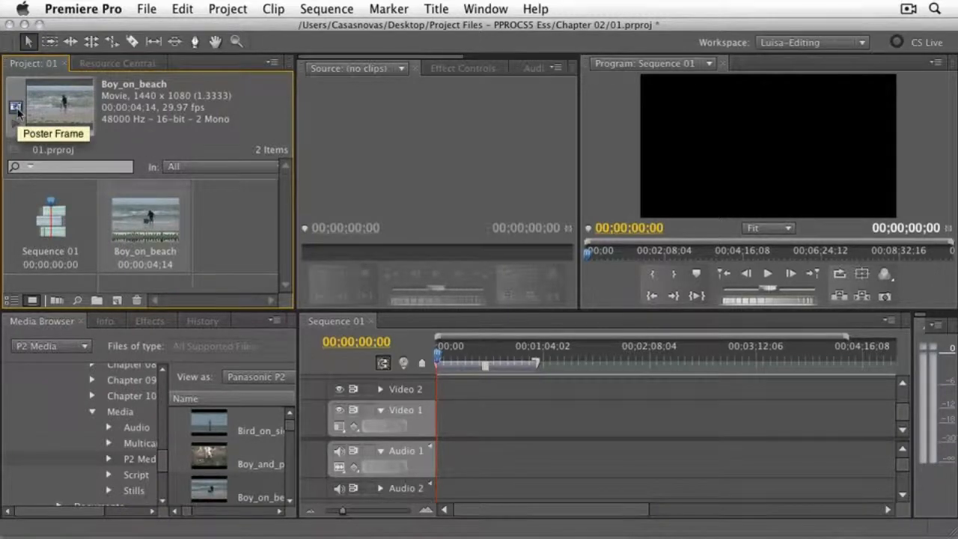
{"action": "left_click", "coordinate": [16, 107]}
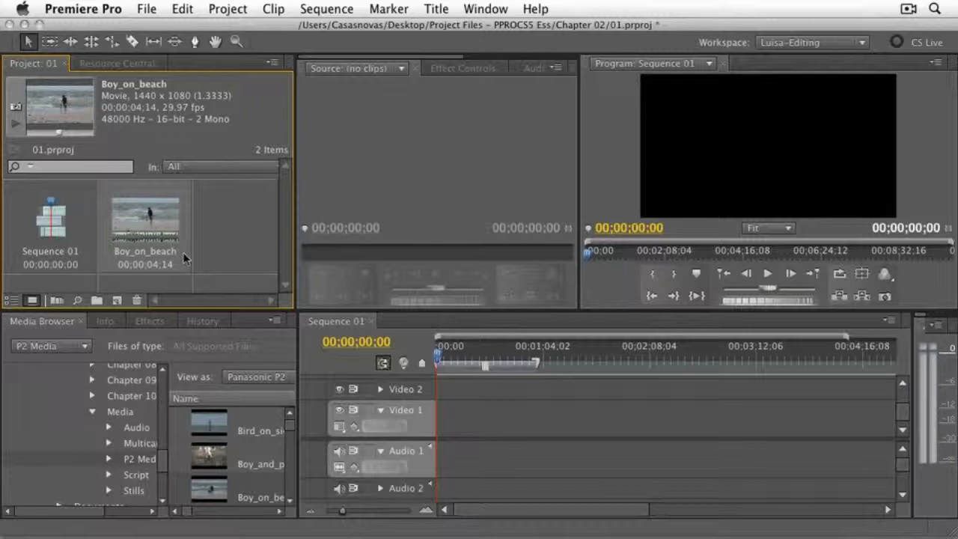
- Review the Automate To Sequence options and the types of new items that can be created in the project
{"action": "left_click", "coordinate": [54, 301]}
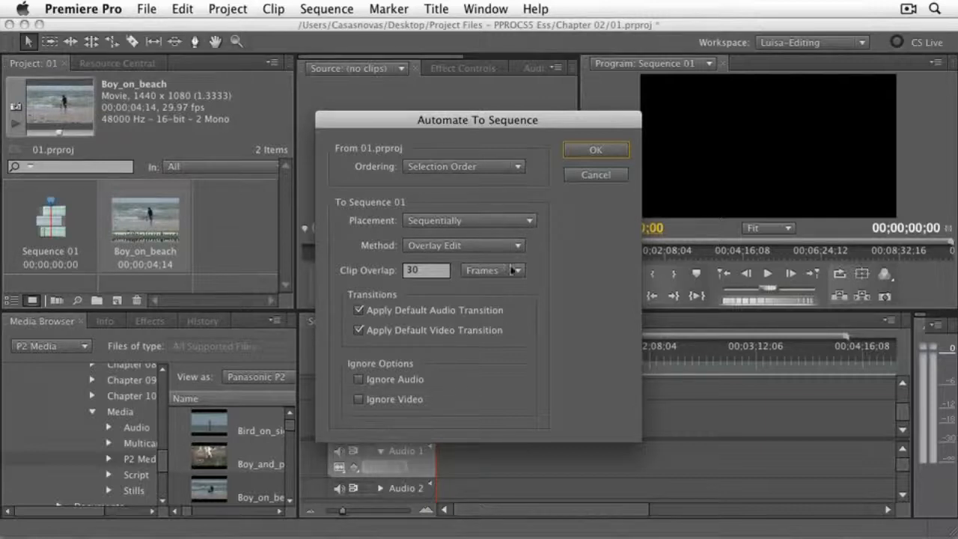
{"action": "left_click", "coordinate": [596, 176]}
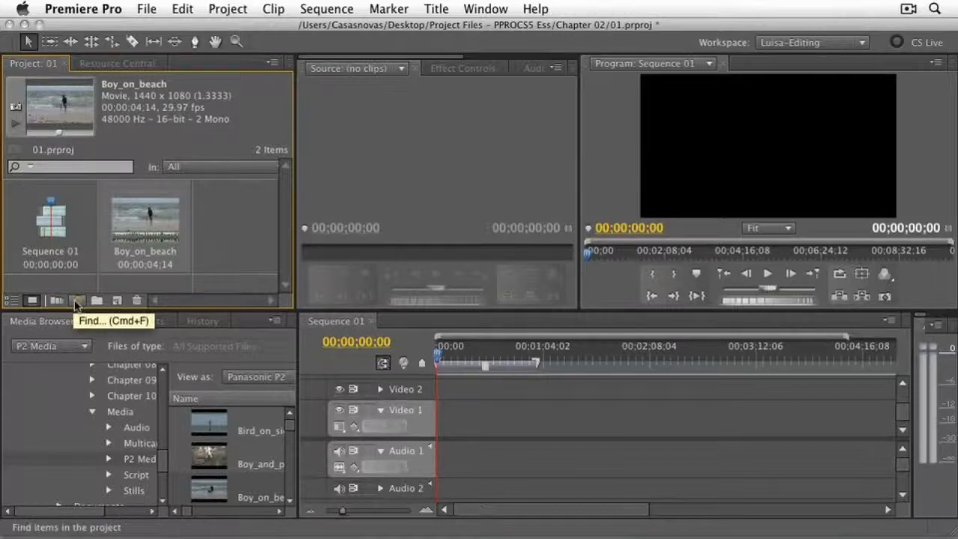
{"action": "left_click", "coordinate": [115, 301]}
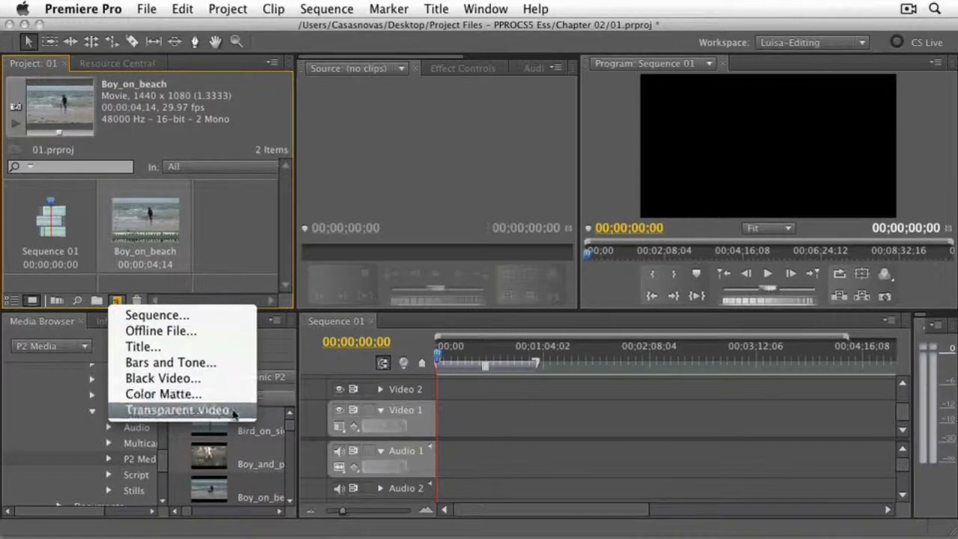
{"action": "left_click", "coordinate": [174, 293]}
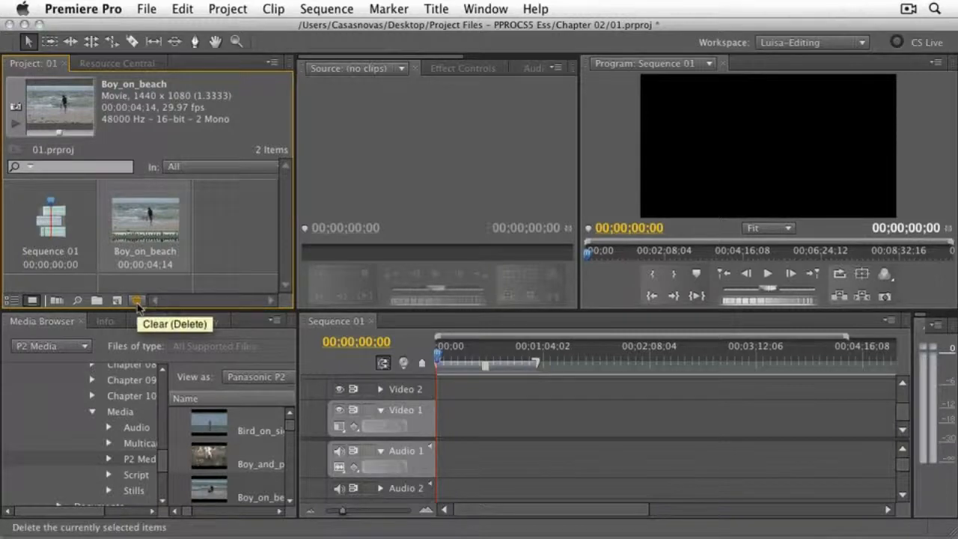
- Return the Project panel to list view, filter its contents by "boy", and clear the filter
{"action": "left_click", "coordinate": [11, 301]}
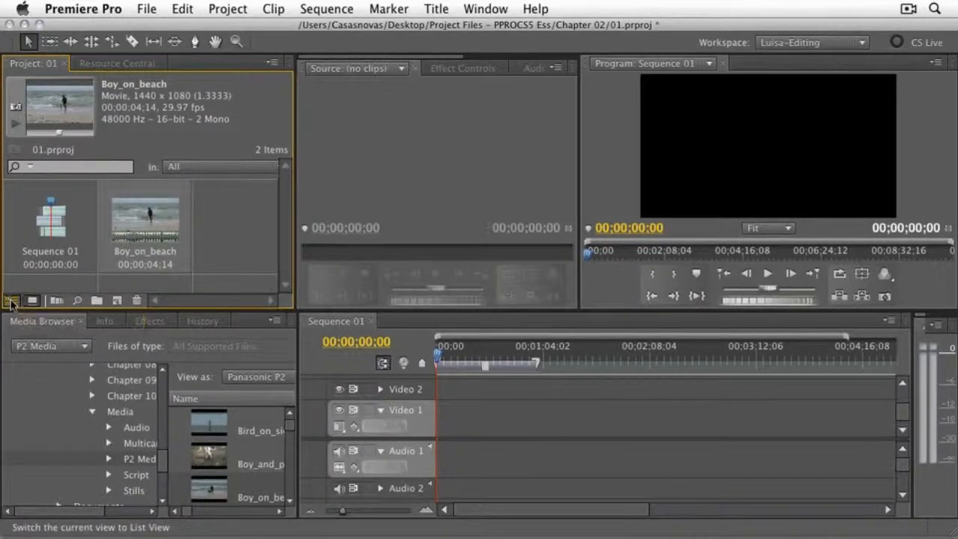
{"action": "left_click", "coordinate": [48, 167]}
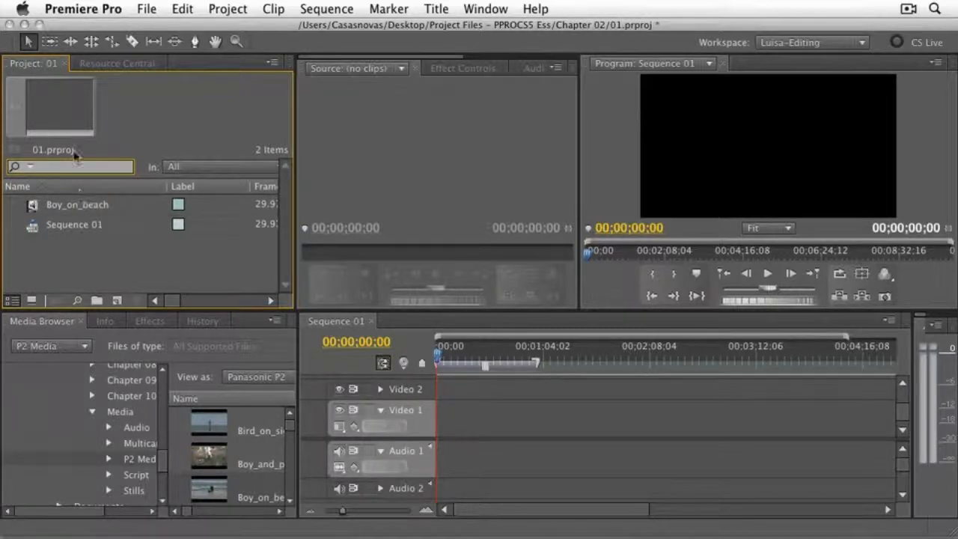
{"action": "type", "text": "b"}
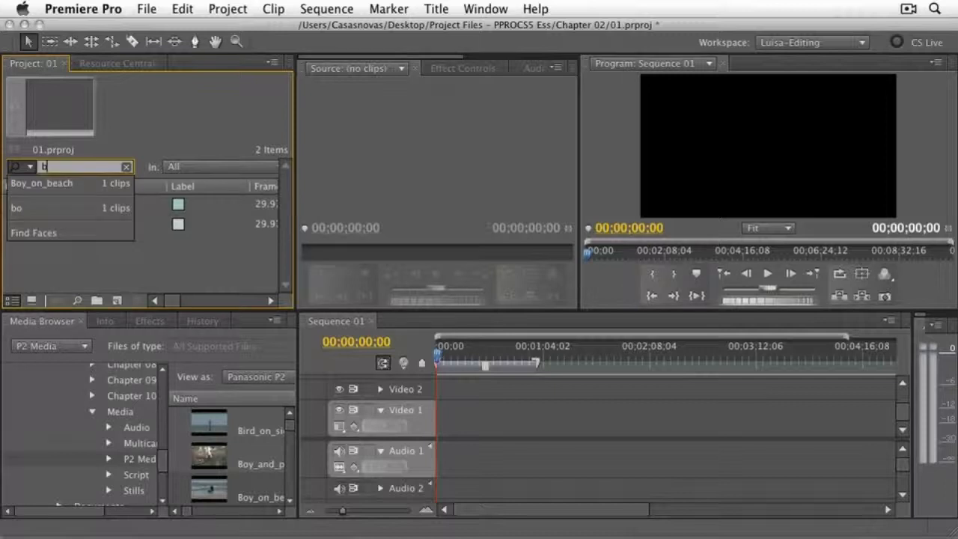
{"action": "type", "text": "oy"}
{"action": "key", "text": "Return"}
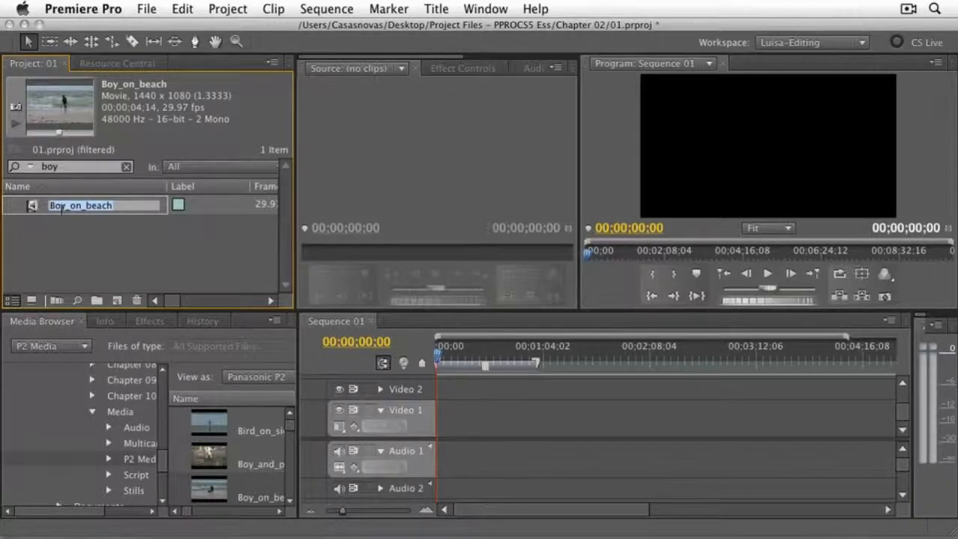
{"action": "left_click", "coordinate": [126, 169]}
- Review the recent searches and the Find Faces option of the project search field, leaving the clip deselected
{"action": "left_click", "coordinate": [30, 167]}
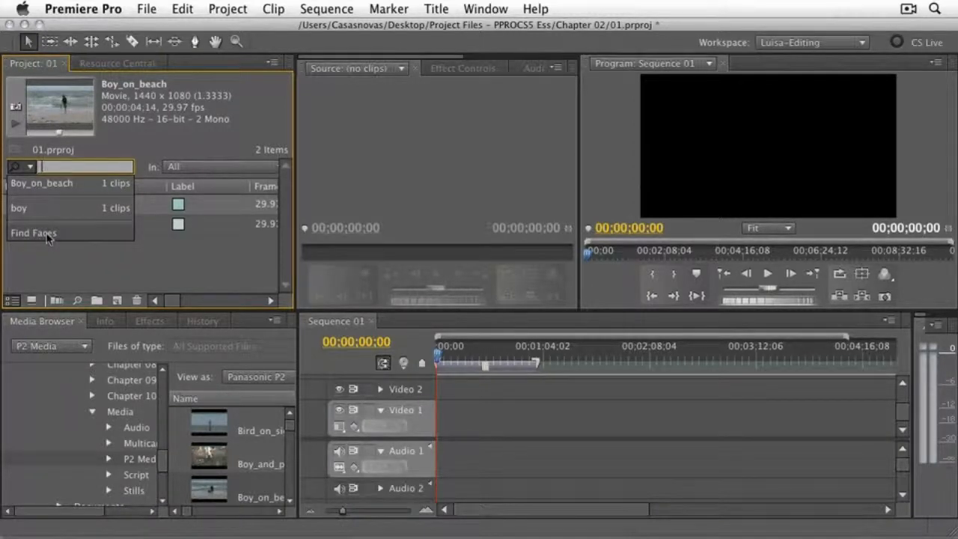
{"action": "left_click", "coordinate": [153, 258]}
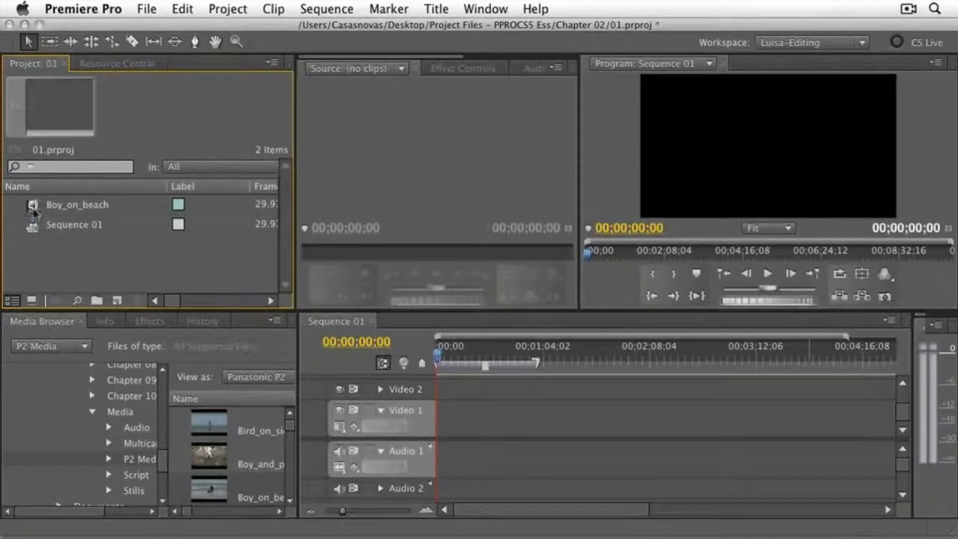
- Place the Boy_on_beach clip with its audio at the start of Video 1 in Sequence 01
{"action": "left_click_drag", "start_coordinate": [33, 212], "coordinate": [388, 435]}
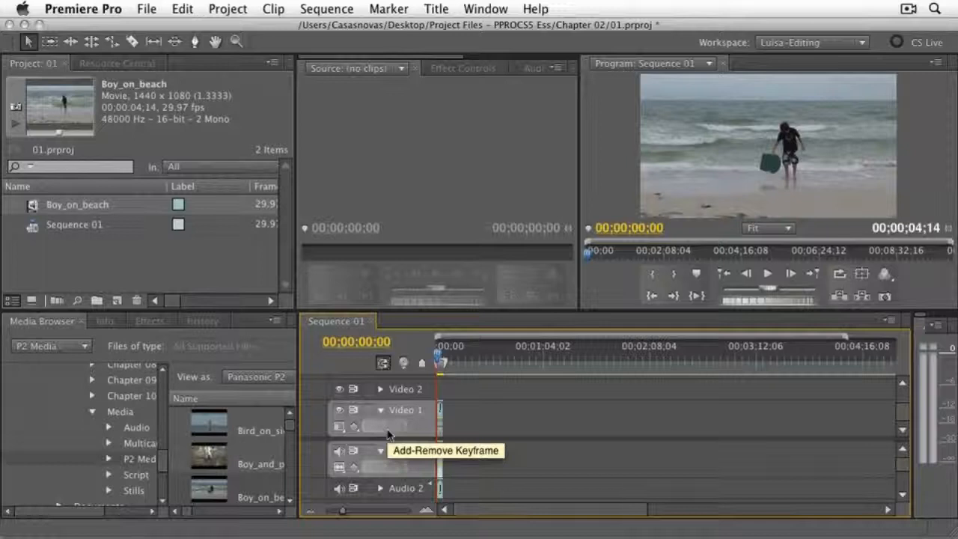
{"action": "key", "text": "equal"}
{"action": "key", "text": "equal"}
{"action": "key", "text": "equal"}
{"action": "key", "text": "equal"}
{"action": "key", "text": "equal"}
{"action": "key", "text": "equal"}
{"action": "key", "text": "equal"}
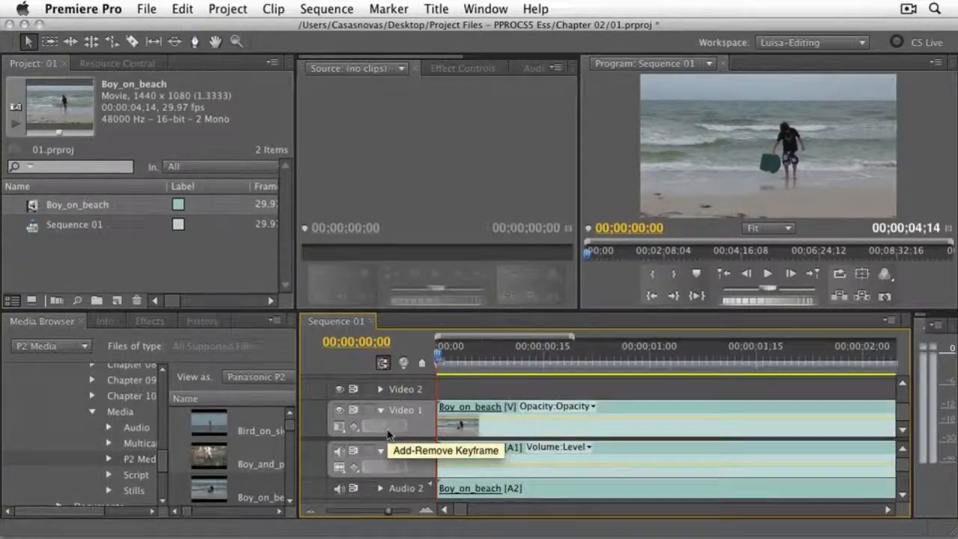
- Play Sequence 01 from its start, stop it, and scrub the playhead back to 00;00;00;21
{"action": "mouse_move", "coordinate": [439, 359]}
{"action": "left_mouse_down"}
{"action": "mouse_move", "coordinate": [460, 359]}
{"action": "mouse_move", "coordinate": [440, 360]}
{"action": "left_mouse_up"}
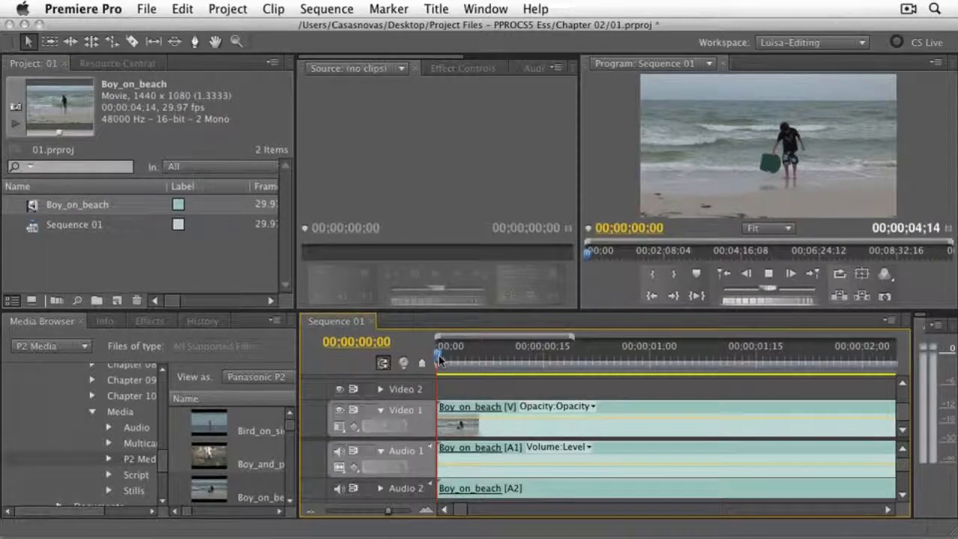
{"action": "key", "text": "space"}
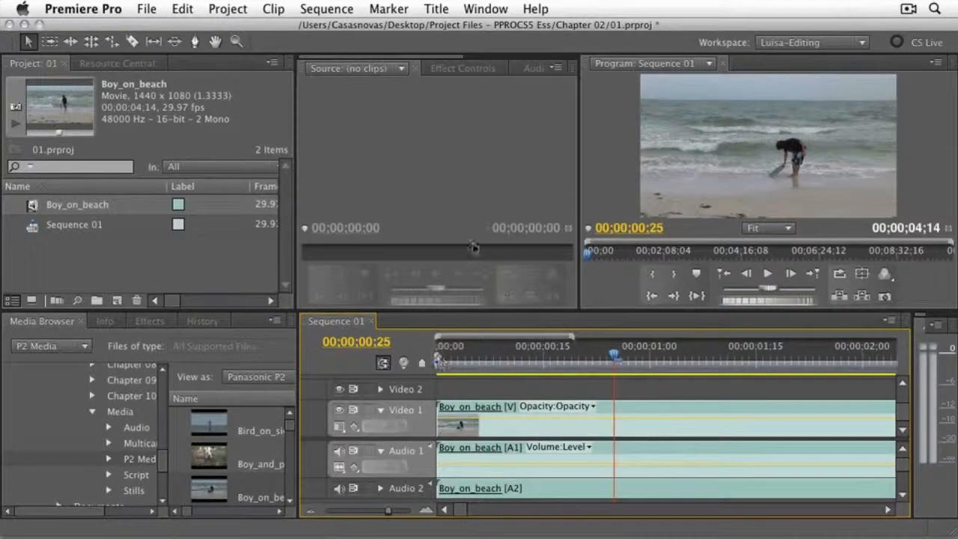
{"action": "left_click", "coordinate": [768, 276]}
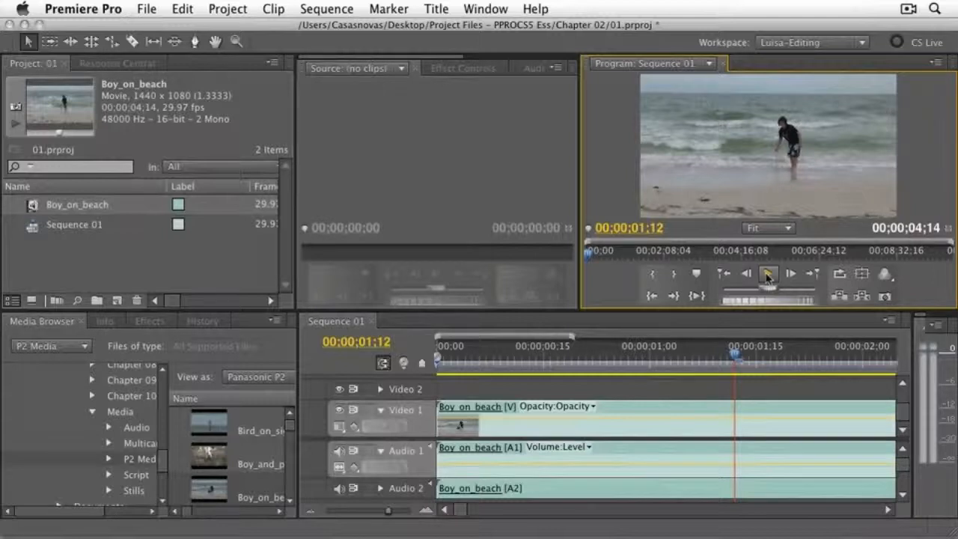
{"action": "left_click", "coordinate": [737, 359]}
{"action": "left_click_drag", "start_coordinate": [736, 358], "coordinate": [597, 364]}
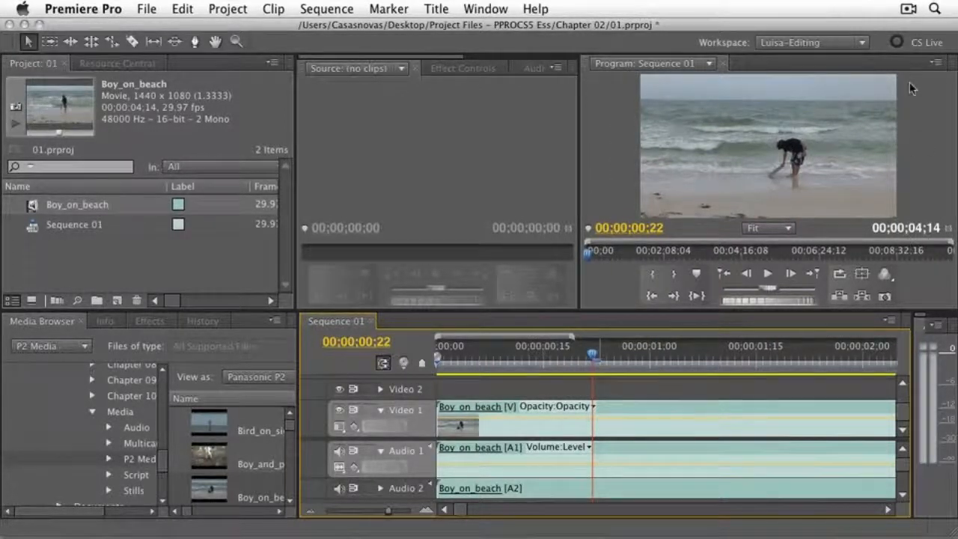
{"action": "mouse_move", "coordinate": [593, 356]}
{"action": "left_mouse_down"}
{"action": "mouse_move", "coordinate": [742, 358]}
{"action": "mouse_move", "coordinate": [539, 356]}
{"action": "mouse_move", "coordinate": [749, 358]}
{"action": "mouse_move", "coordinate": [588, 361]}
{"action": "left_mouse_up"}
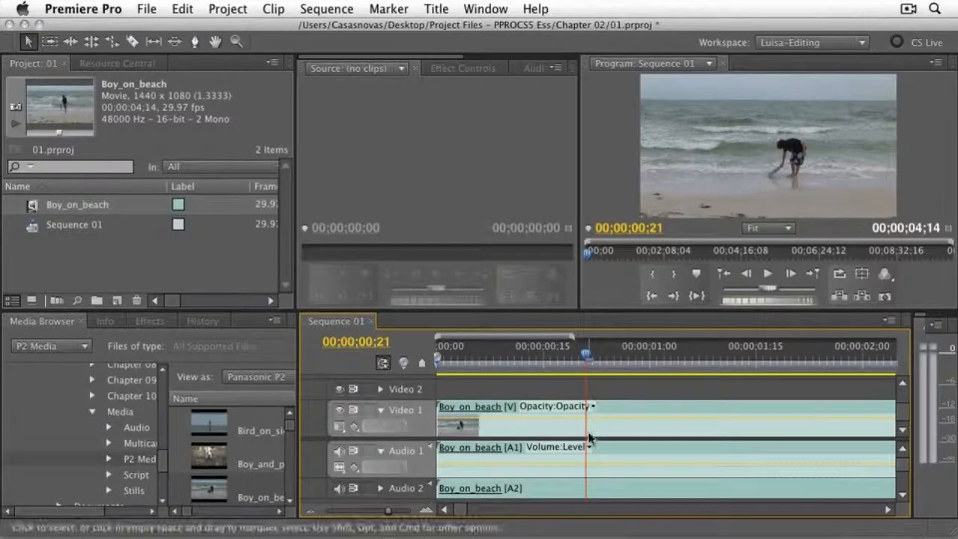
- Play the sequence from 00;00;00;21 to about 00;00;01;02, then resume playback and stop at 00;00;01;23
{"action": "key", "text": "space"}
{"action": "left_click", "coordinate": [665, 352]}
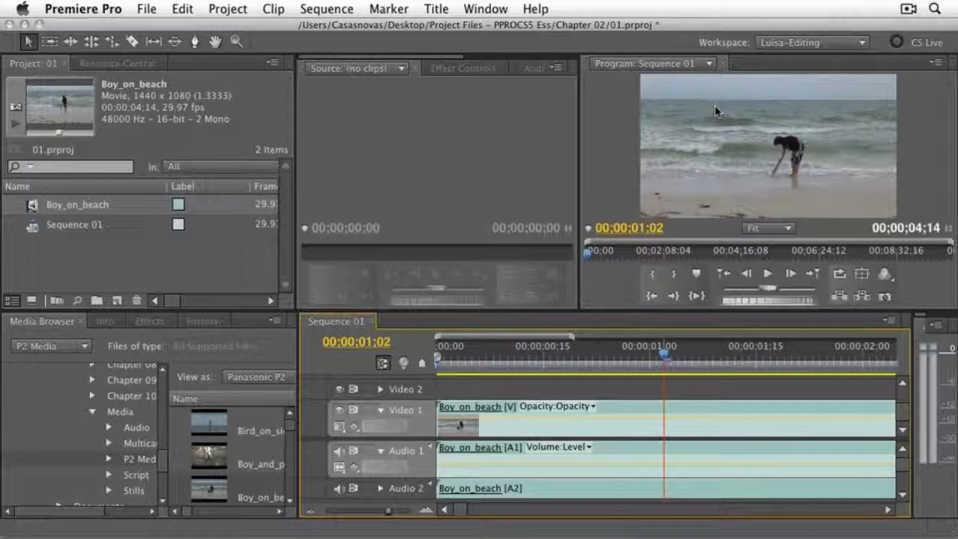
{"action": "left_click", "coordinate": [768, 274]}
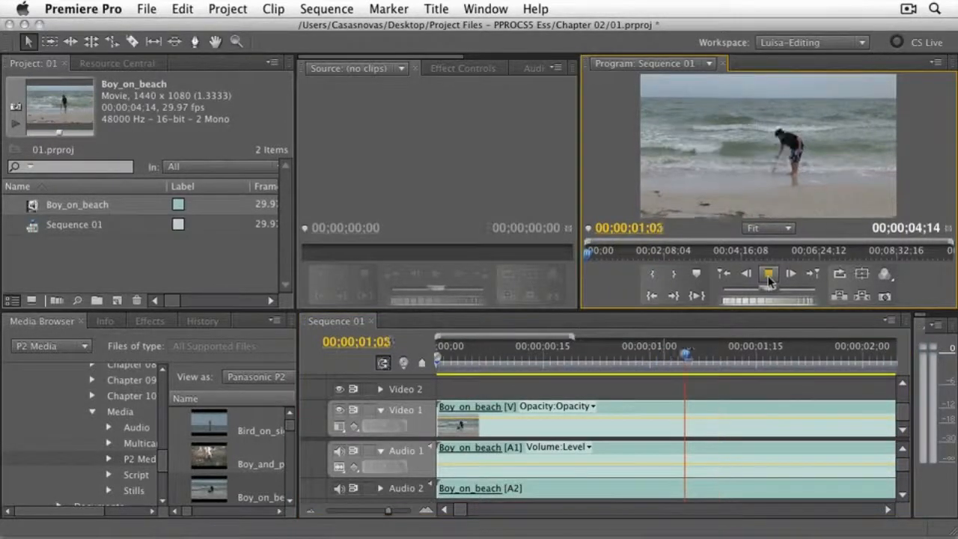
{"action": "left_click", "coordinate": [769, 277]}
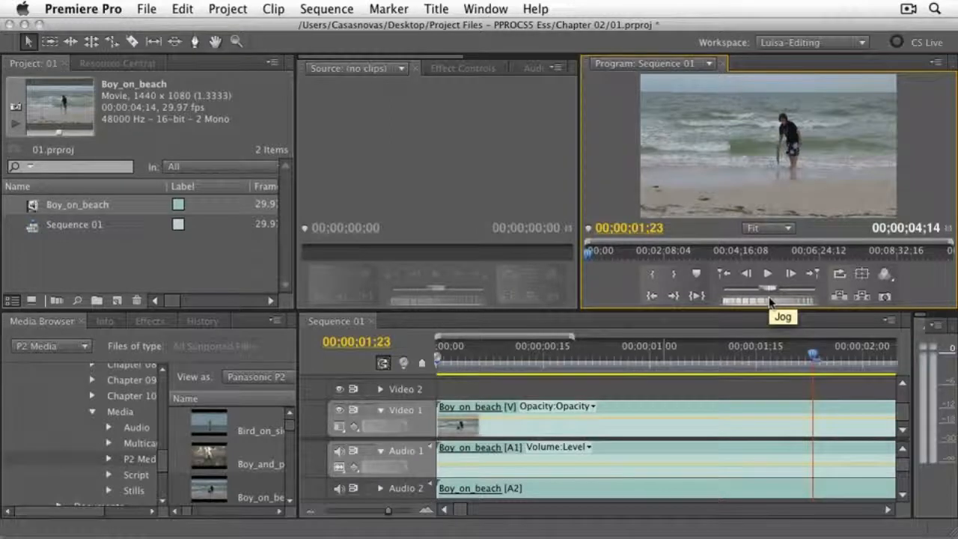
- Review the Program monitor's output options, keep Composite Video, and scrub its playhead to 00;00;02;22
{"action": "left_click", "coordinate": [885, 276]}
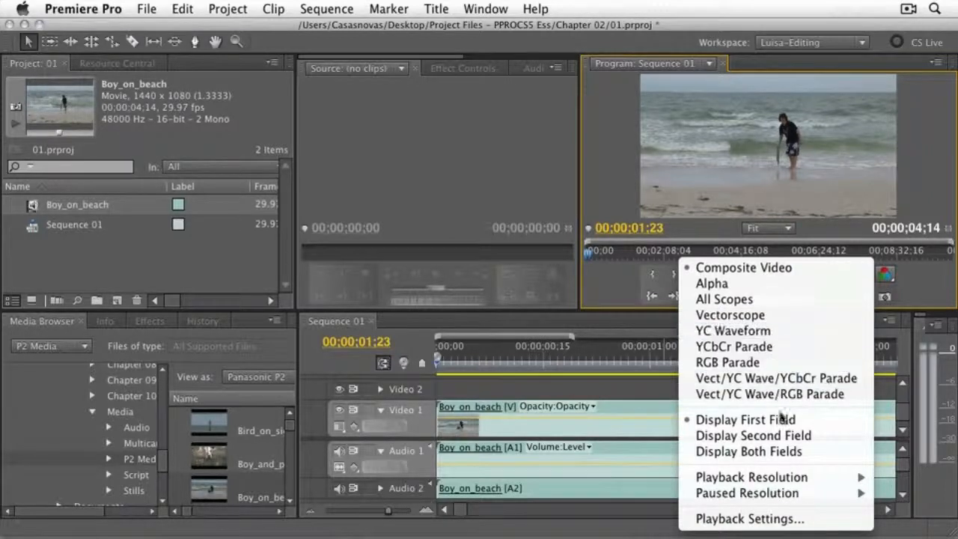
{"action": "left_click", "coordinate": [755, 270]}
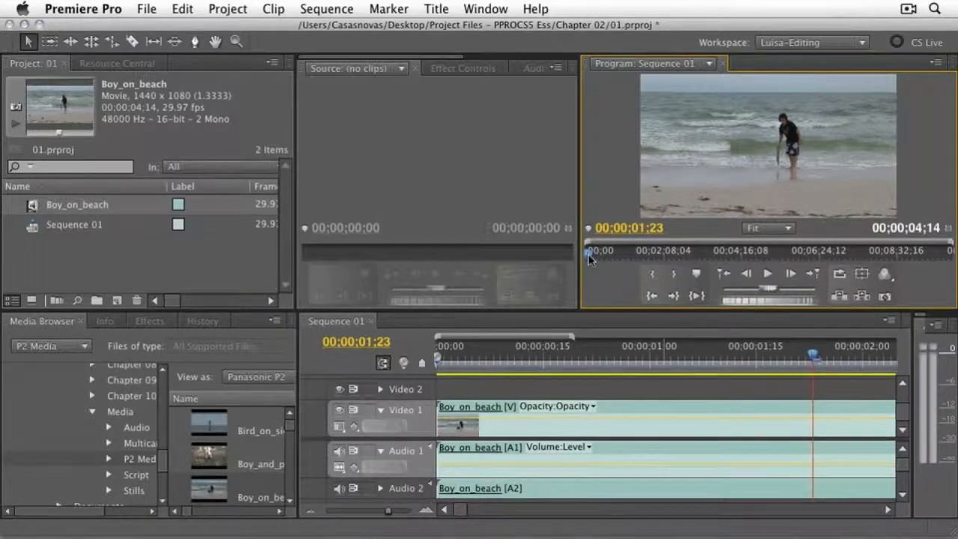
{"action": "left_click_drag", "start_coordinate": [590, 257], "coordinate": [589, 255]}
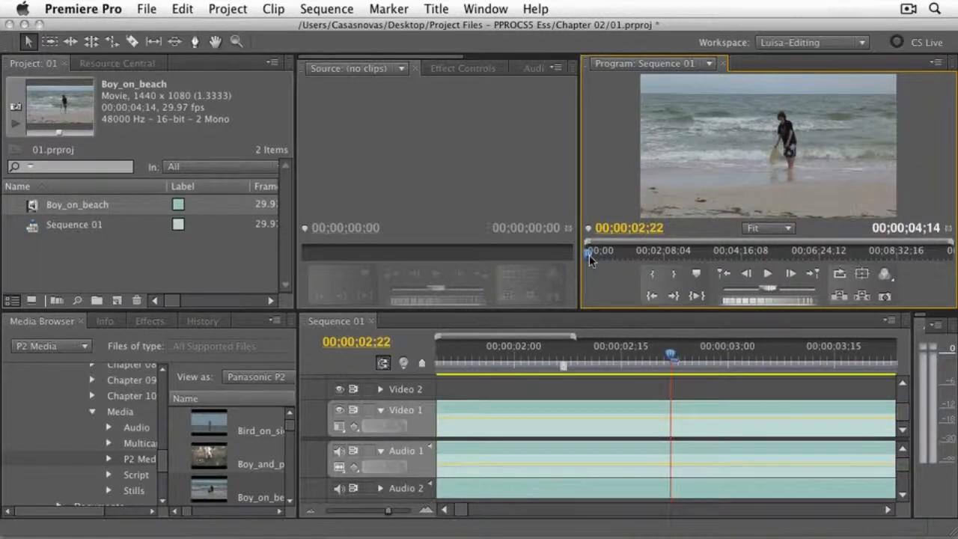
- Mark a short section of Sequence 01 with in and out points, placing the out point at 00;00;02;24
{"action": "left_click_drag", "start_coordinate": [671, 355], "coordinate": [593, 358]}
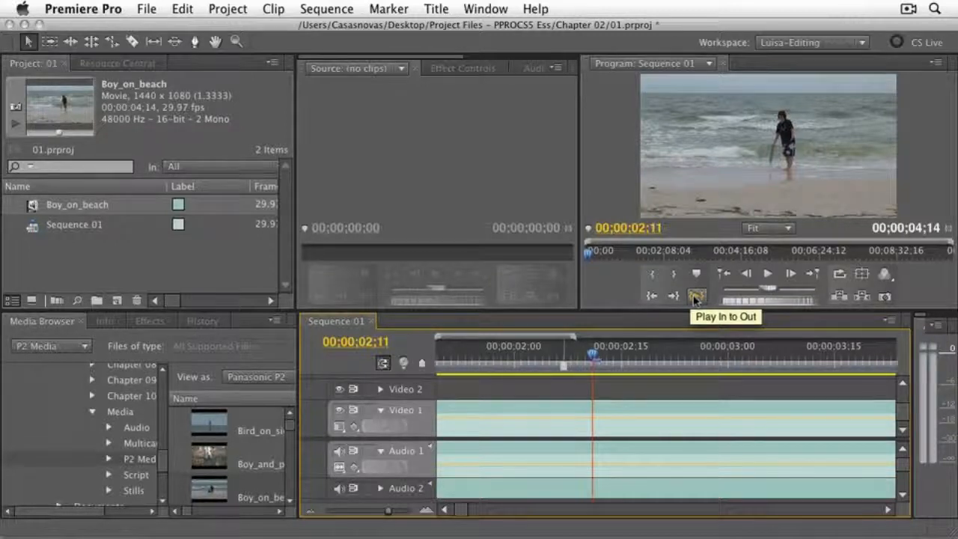
{"action": "mouse_move", "coordinate": [597, 362]}
{"action": "left_mouse_down"}
{"action": "mouse_move", "coordinate": [569, 361]}
{"action": "mouse_move", "coordinate": [689, 359]}
{"action": "left_mouse_up"}
{"action": "key", "text": "o"}
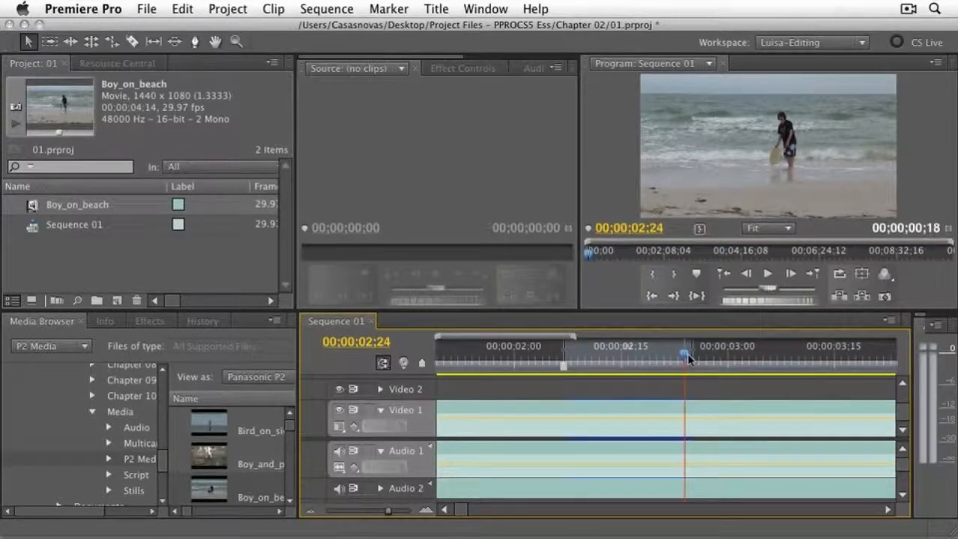
- Play the sequence from in to out, turn on Loop, replay the section, and stop at 00;00;02;17
{"action": "left_click", "coordinate": [697, 297]}
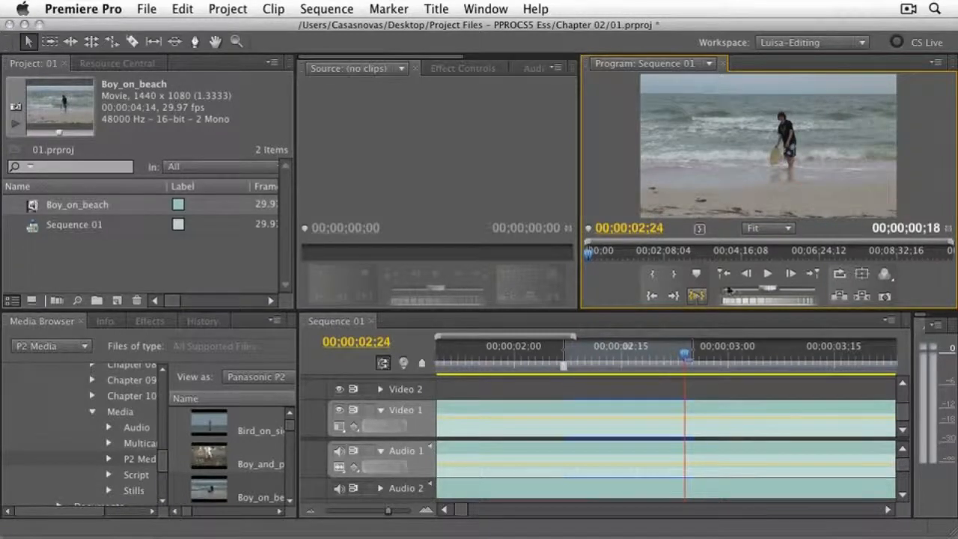
{"action": "left_click", "coordinate": [839, 277]}
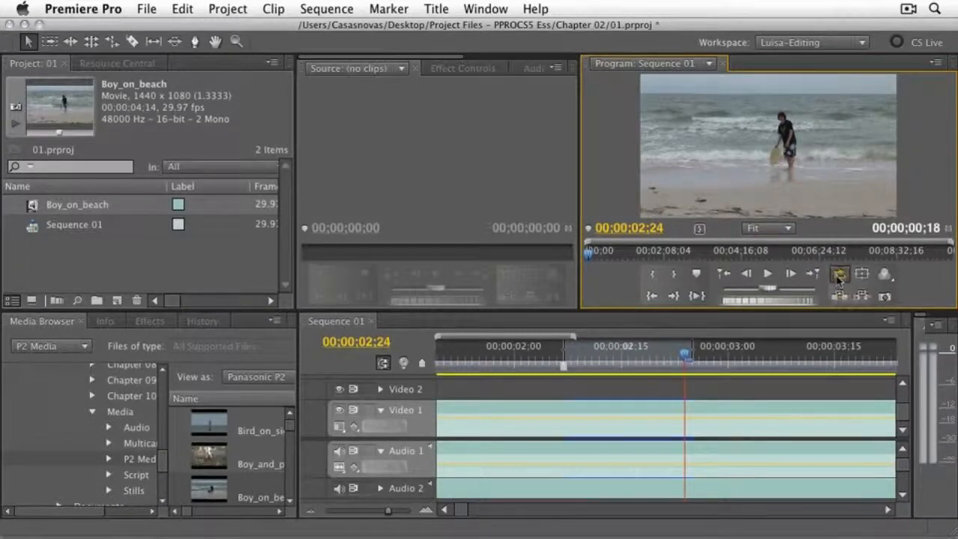
{"action": "left_click", "coordinate": [697, 297]}
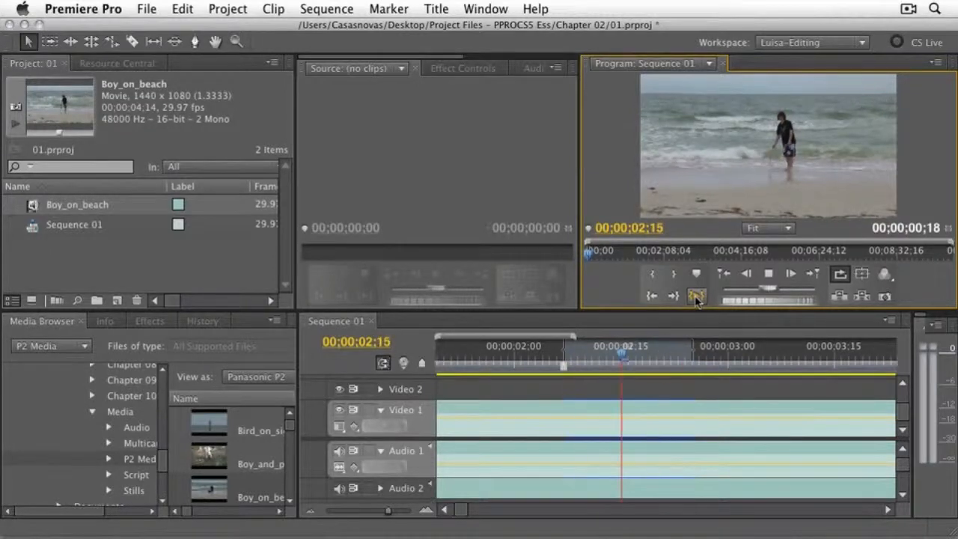
{"action": "left_click", "coordinate": [767, 276]}
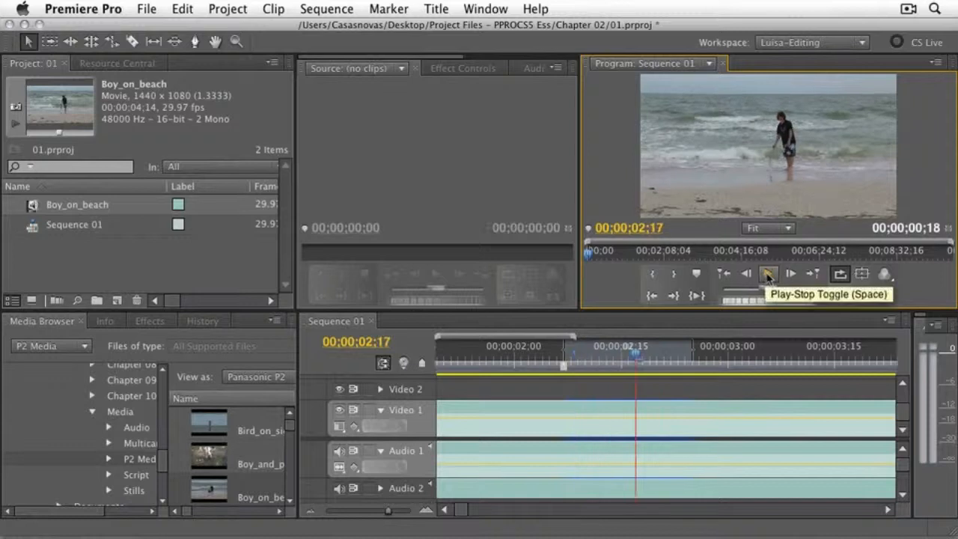
- Toggle the Program monitor's safe margins on and off, and check its output options
{"action": "left_click", "coordinate": [867, 276]}
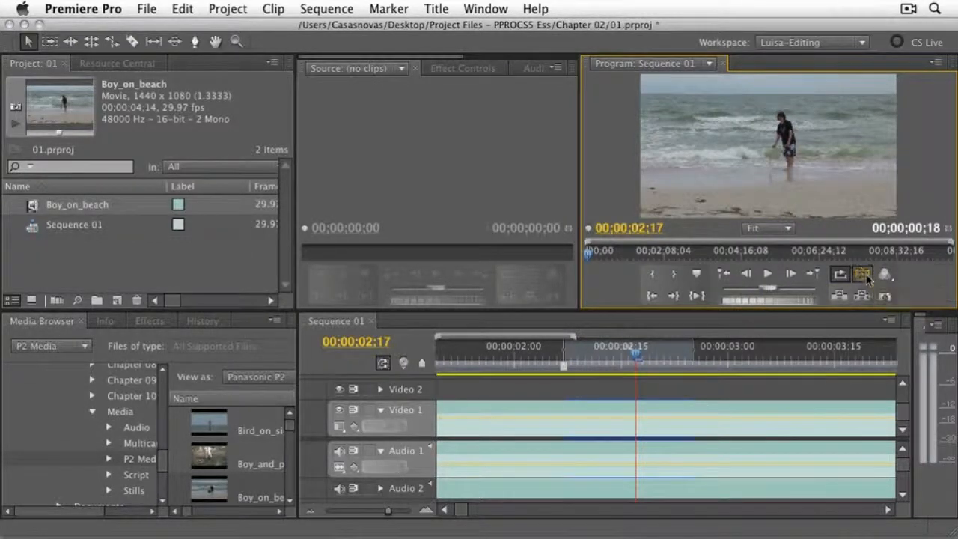
{"action": "left_click", "coordinate": [867, 276]}
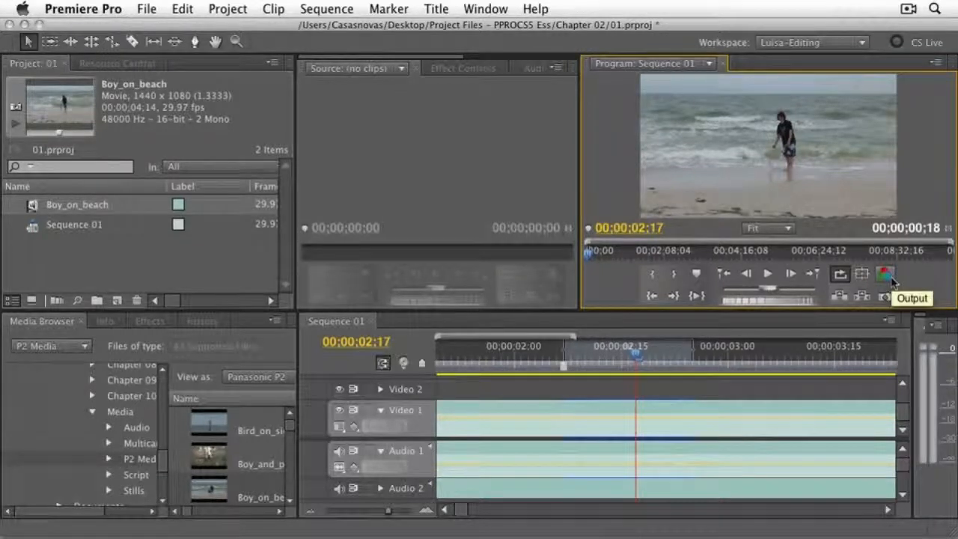
{"action": "left_click", "coordinate": [885, 275]}
{"action": "left_click", "coordinate": [893, 281]}
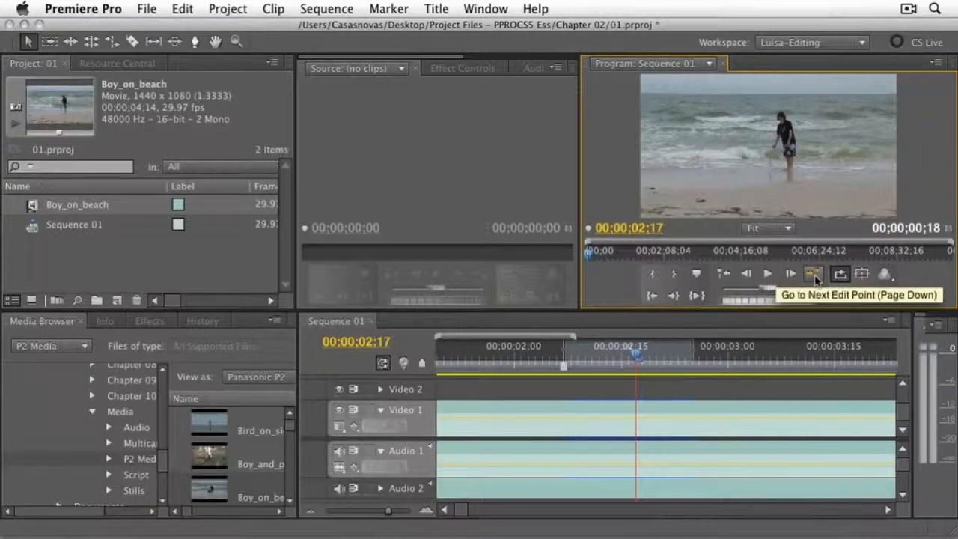
- Step the sequence back a few frames, and step it forward to 00;00;02;19
{"action": "left_click", "coordinate": [750, 278]}
{"action": "left_click", "coordinate": [749, 278]}
{"action": "left_click", "coordinate": [750, 278]}
{"action": "left_click", "coordinate": [750, 277]}
{"action": "left_click", "coordinate": [750, 278]}
{"action": "left_click", "coordinate": [750, 278]}
{"action": "left_click", "coordinate": [792, 275]}
{"action": "left_click", "coordinate": [792, 276]}
{"action": "left_click", "coordinate": [792, 275]}
{"action": "left_click", "coordinate": [793, 276]}
{"action": "left_click", "coordinate": [793, 275]}
{"action": "left_click", "coordinate": [792, 276]}
{"action": "left_click", "coordinate": [793, 276]}
{"action": "left_click", "coordinate": [792, 276]}
{"action": "left_click", "coordinate": [793, 275]}
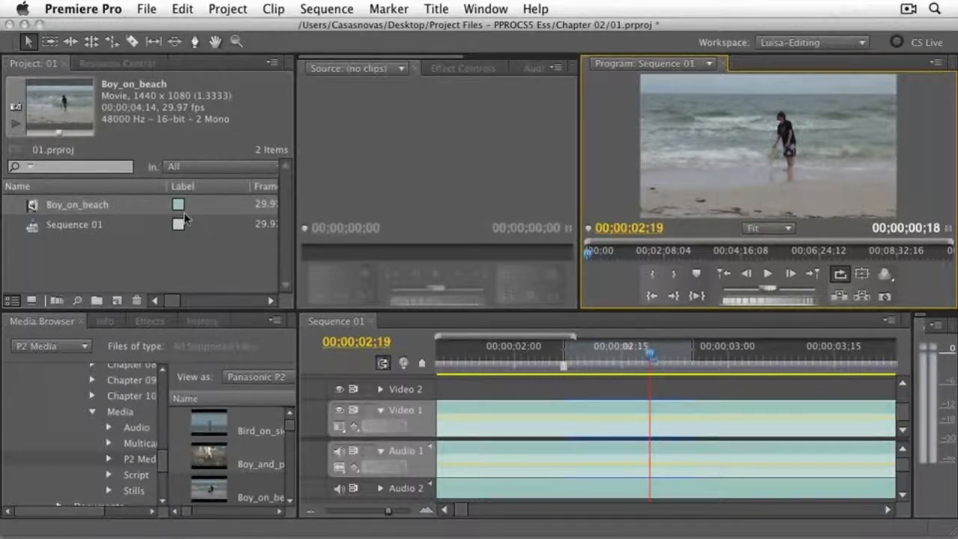
- Open the Boy_on_beach clip in the Source monitor
{"action": "double_click", "coordinate": [33, 208]}
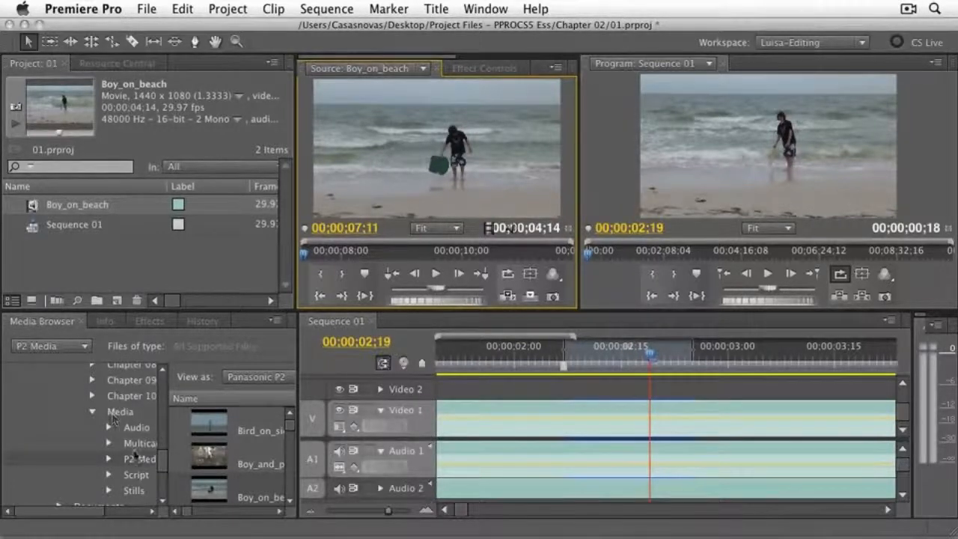
- Widen the Media Browser and browse the P2 media, Audio, Multicamera Files and Stills folders, ending inside Chicago Photos
{"action": "left_click", "coordinate": [131, 460]}
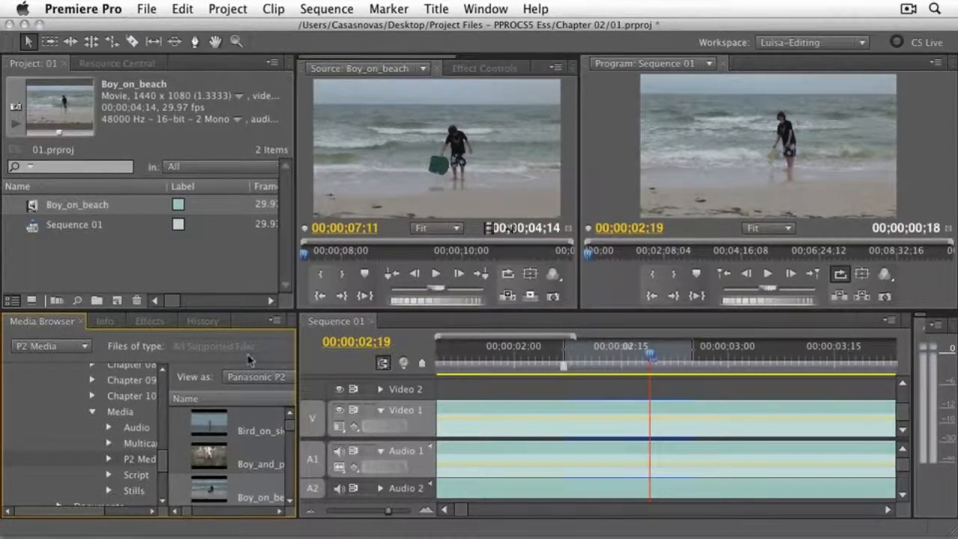
{"action": "left_click_drag", "start_coordinate": [299, 386], "coordinate": [466, 385]}
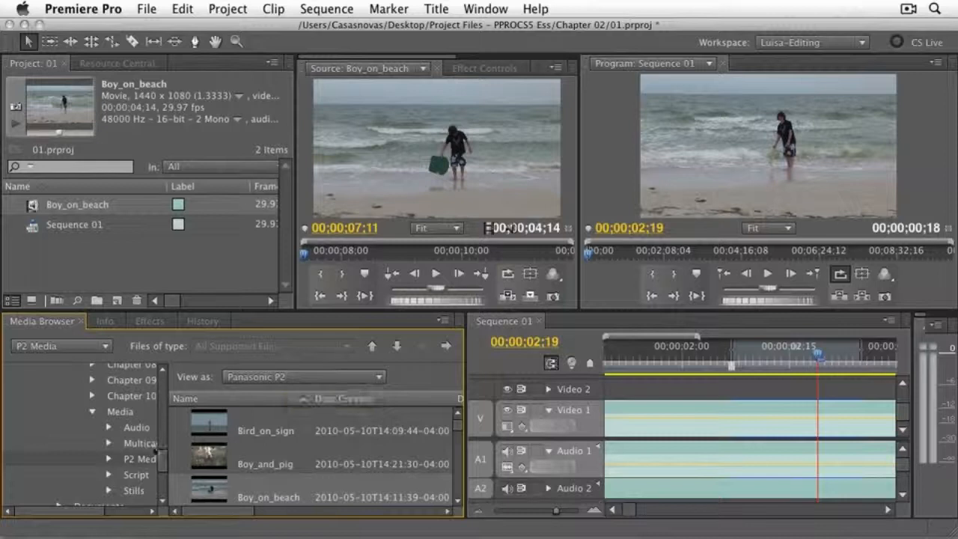
{"action": "left_click", "coordinate": [135, 432]}
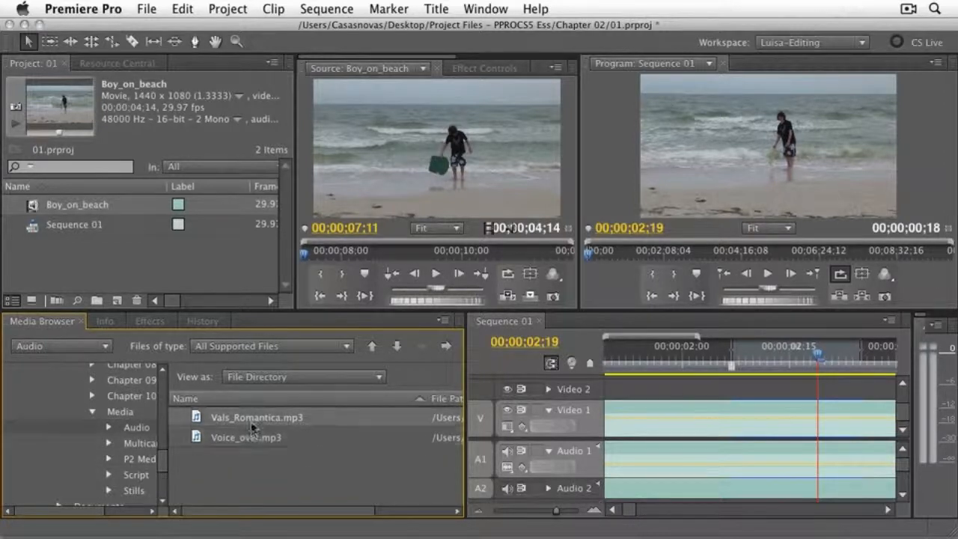
{"action": "left_click", "coordinate": [141, 443]}
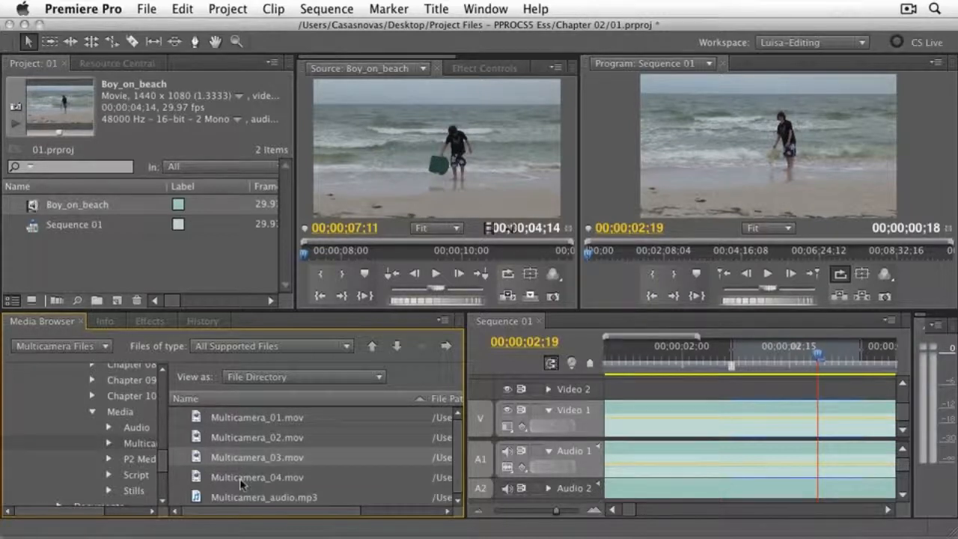
{"action": "left_click", "coordinate": [134, 491]}
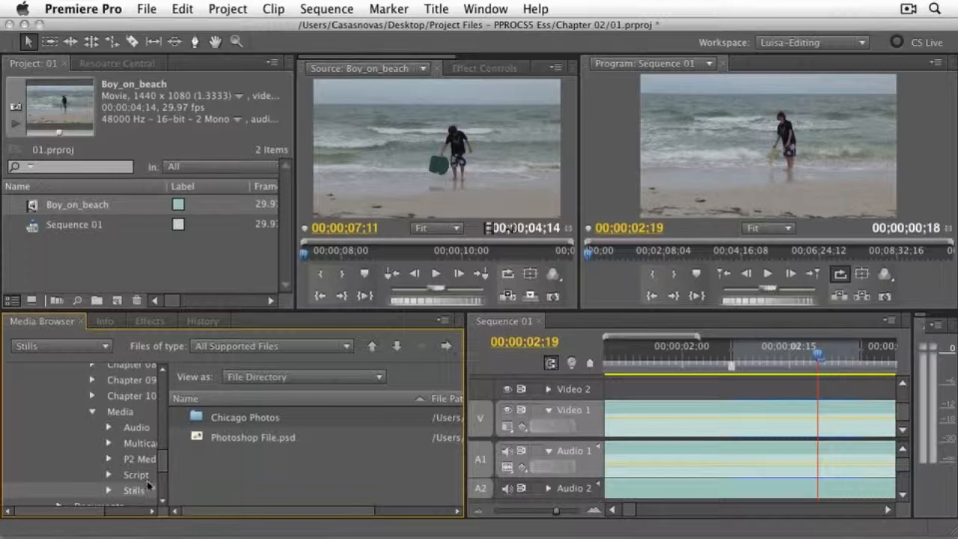
{"action": "left_click", "coordinate": [110, 491]}
{"action": "left_click_drag", "start_coordinate": [164, 469], "coordinate": [163, 477]}
{"action": "double_click", "coordinate": [240, 417]}
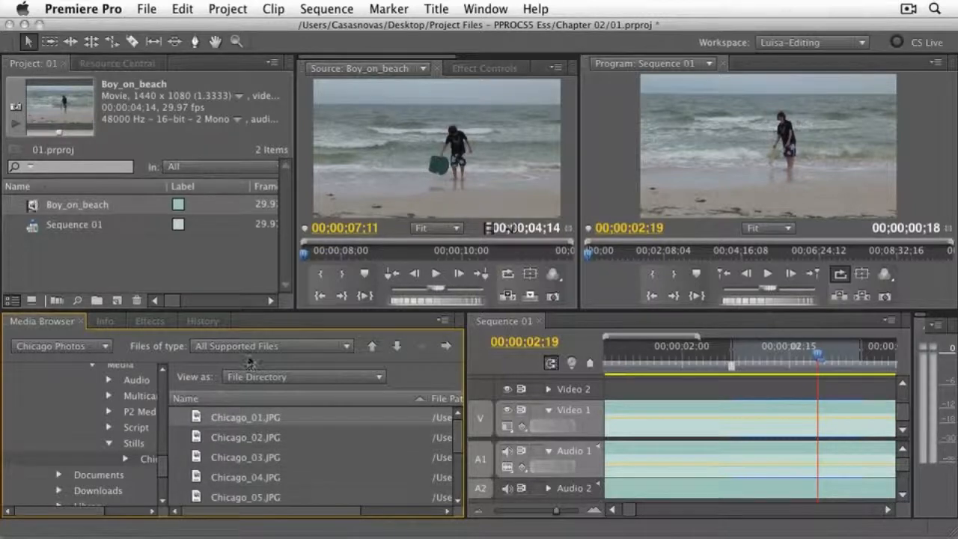
- Review the Media Browser's file type filters and directory viewers, keeping All Supported Files and File Directory
{"action": "left_click", "coordinate": [283, 348]}
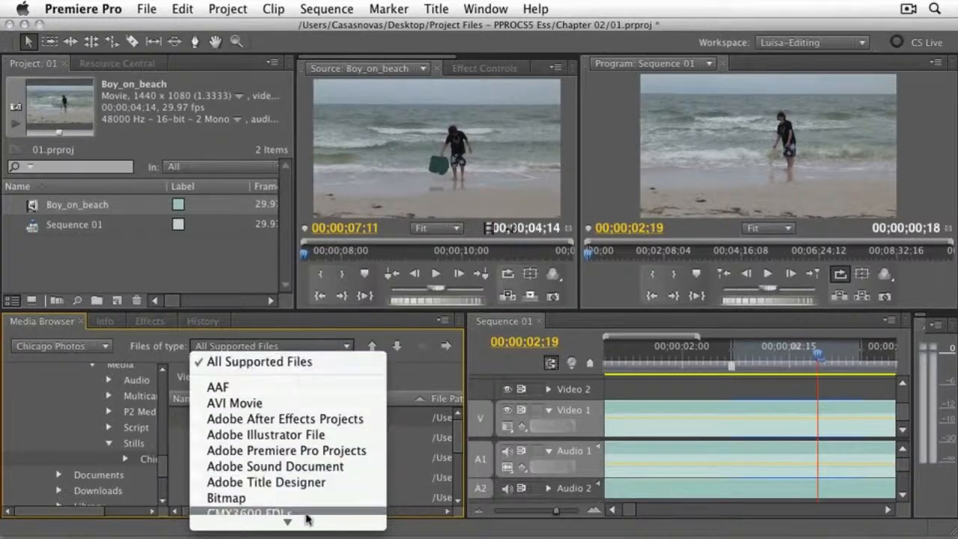
{"action": "left_click", "coordinate": [416, 439]}
{"action": "left_click", "coordinate": [298, 377]}
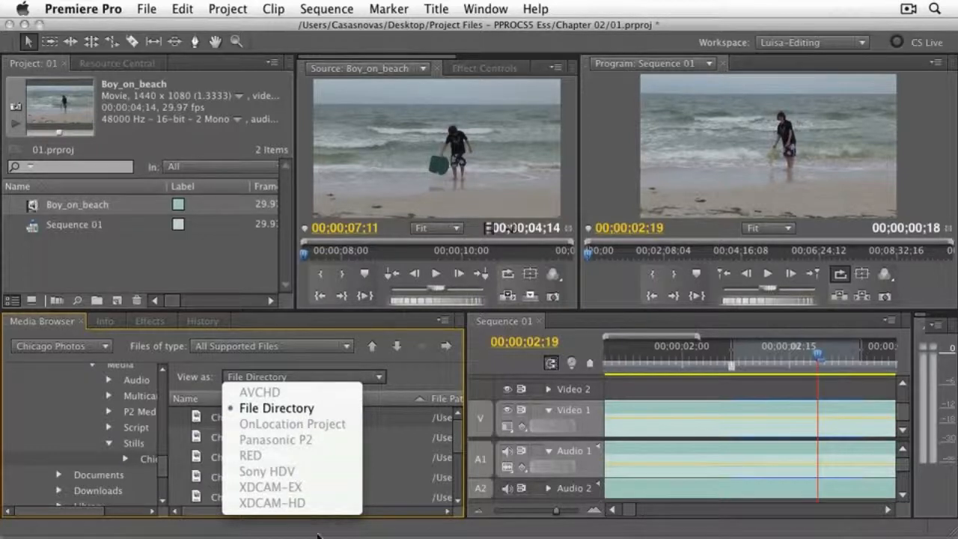
{"action": "left_click", "coordinate": [383, 459]}
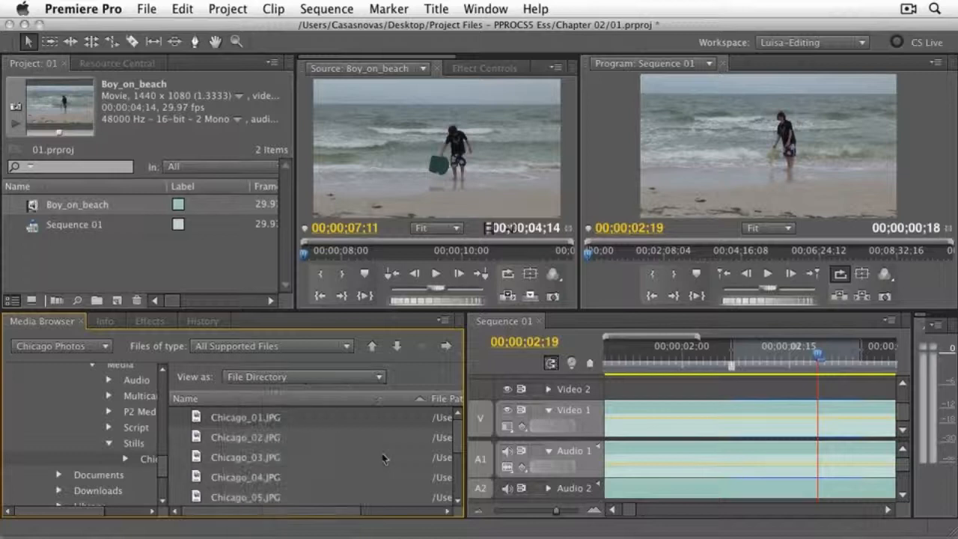
- Show the P2 Media folder in the Media Browser and open its Bird_on_sign clip in the Source monitor
{"action": "left_click", "coordinate": [139, 413]}
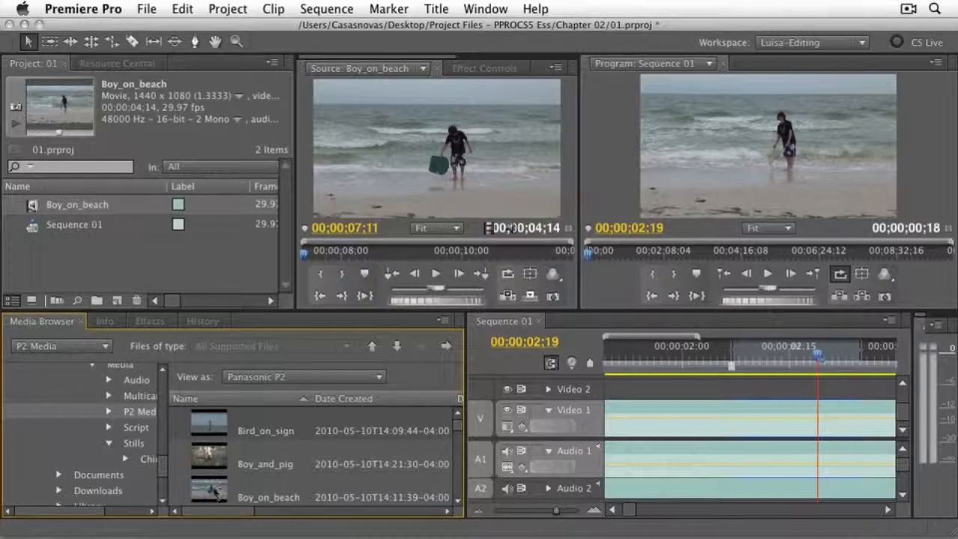
{"action": "left_click", "coordinate": [211, 432]}
{"action": "double_click", "coordinate": [212, 432]}
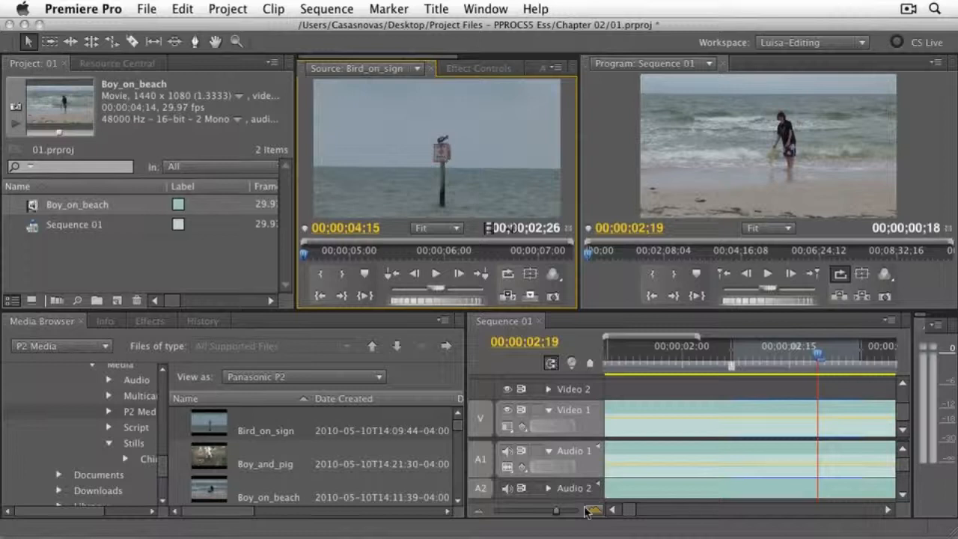
- Move the sequence playhead to 00;00;01;29 and add the Bird_on_sign clip directly after Boy_on_beach on Video 1
{"action": "left_click", "coordinate": [676, 354]}
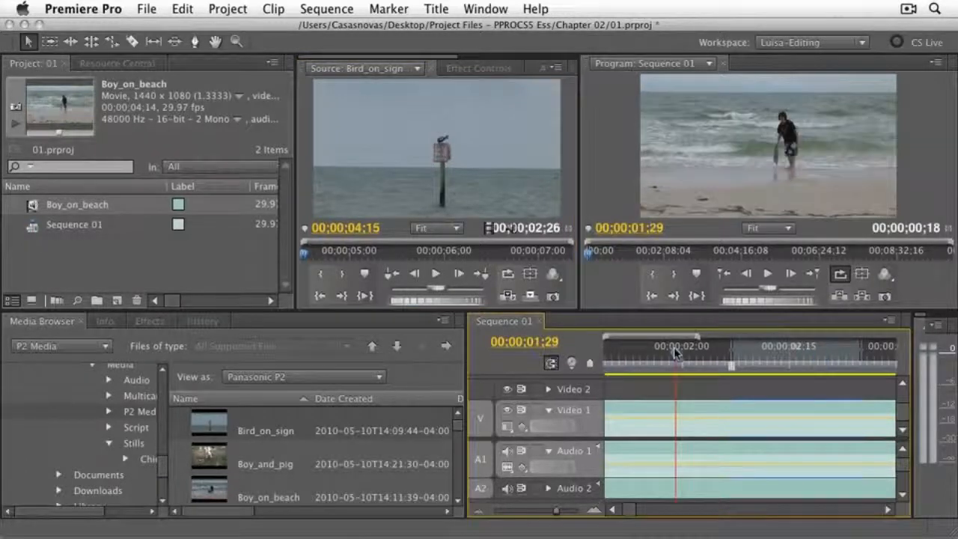
{"action": "key", "text": "backslash"}
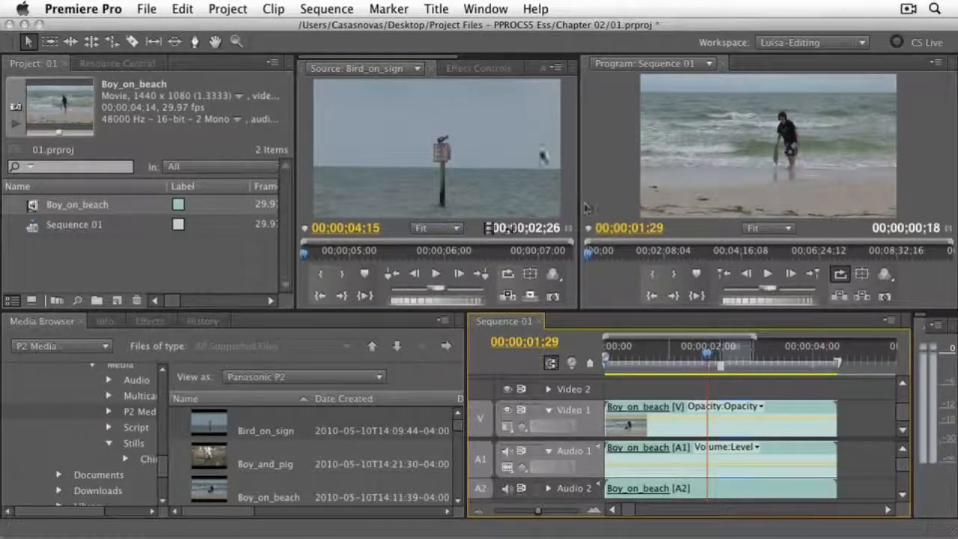
{"action": "left_click_drag", "start_coordinate": [472, 177], "coordinate": [846, 428]}
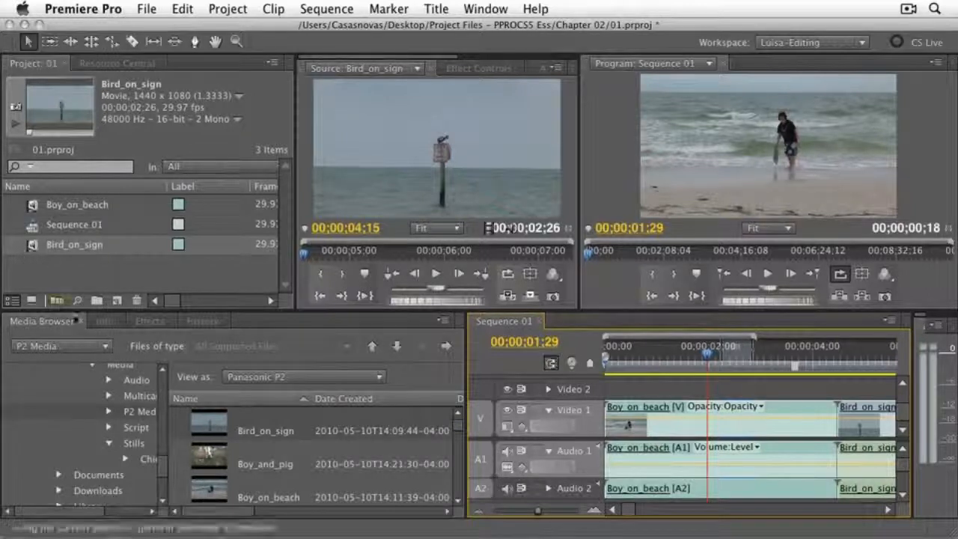
- Inspect the Boy_on_beach timeline clip's details in the Info panel, and view the effect categories in the Effects panel
{"action": "left_click", "coordinate": [102, 324]}
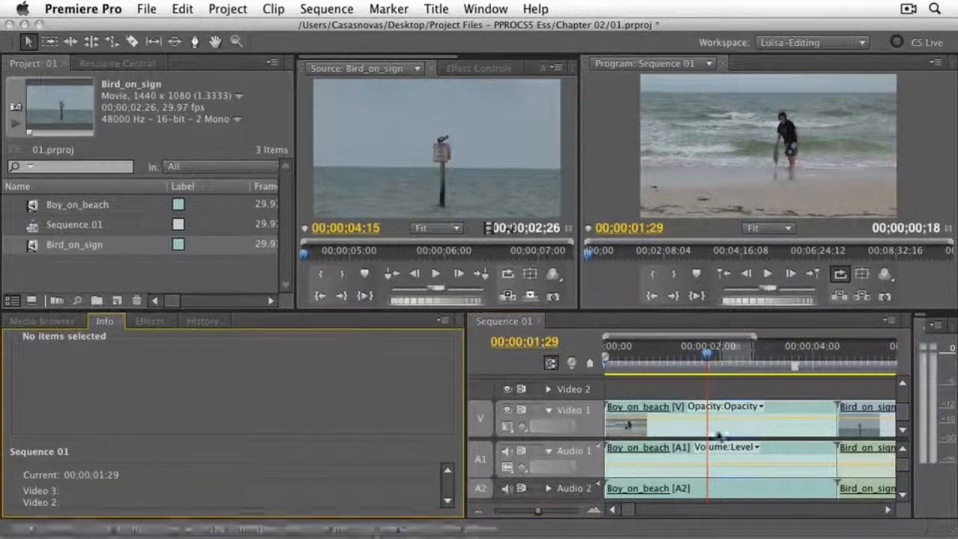
{"action": "left_click", "coordinate": [718, 468]}
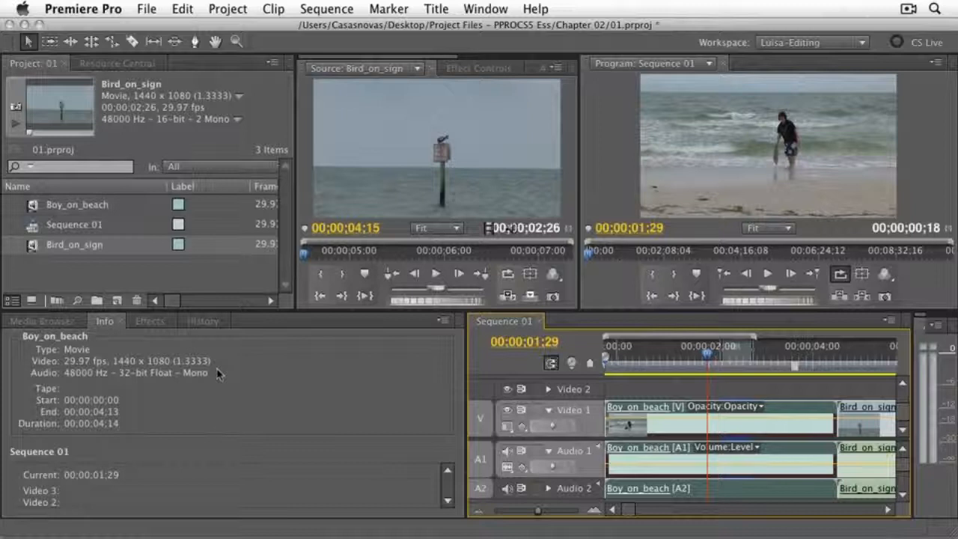
{"action": "left_click", "coordinate": [148, 322]}
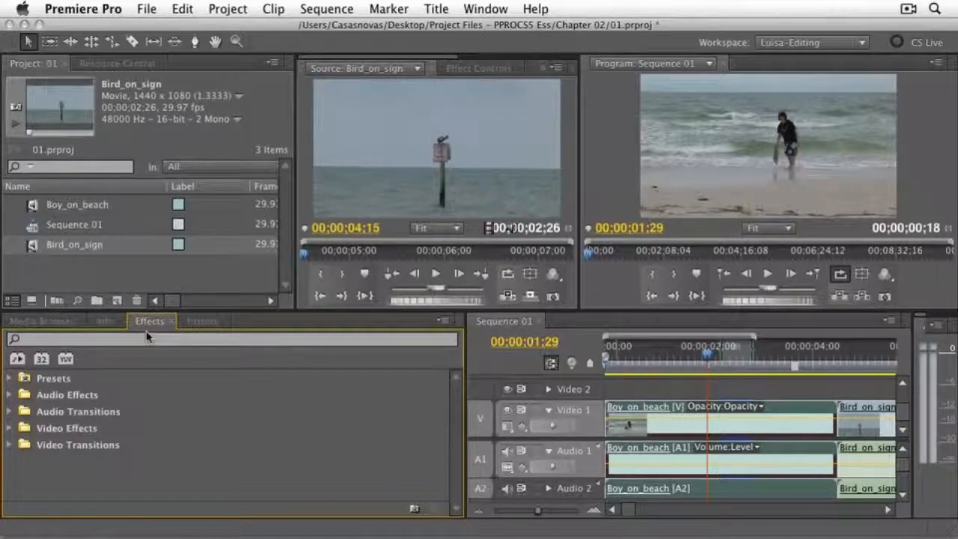
- Review the History list from its first entry, along with its panel options and the Undo command, without changing anything
{"action": "left_click", "coordinate": [206, 323]}
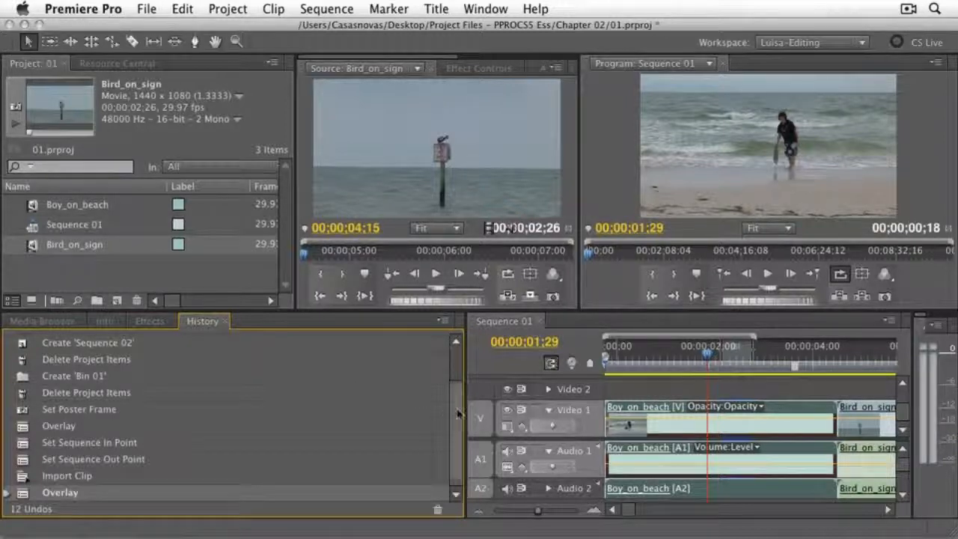
{"action": "left_click", "coordinate": [456, 340]}
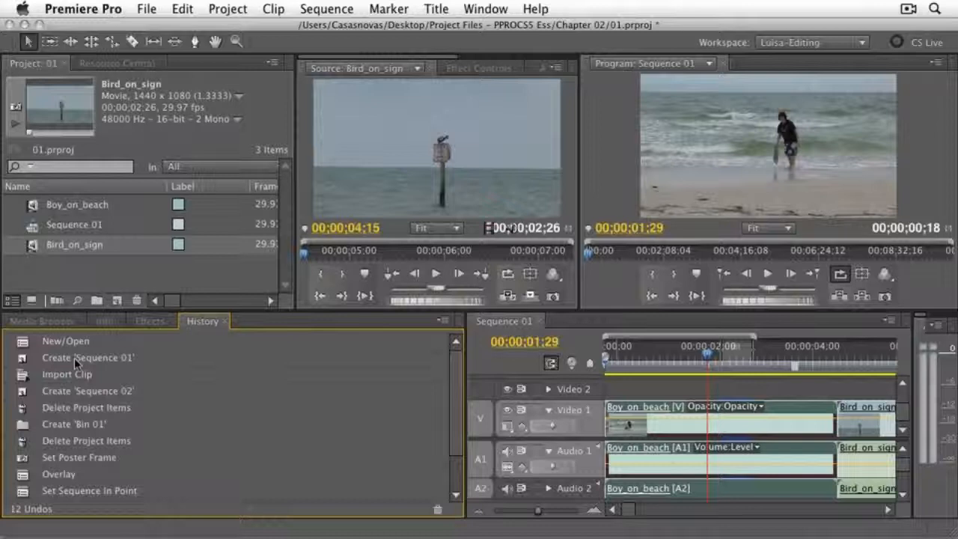
{"action": "left_click", "coordinate": [443, 323]}
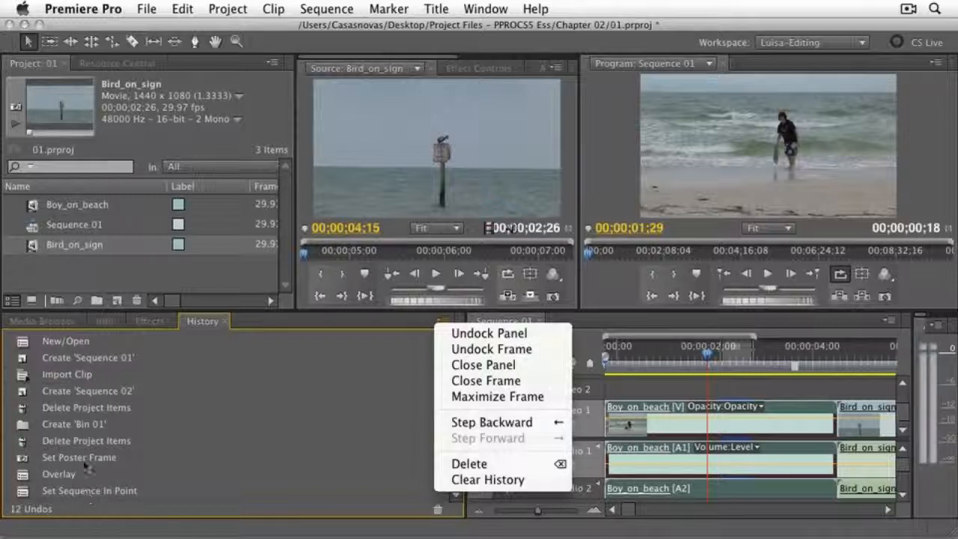
{"action": "left_click", "coordinate": [254, 442]}
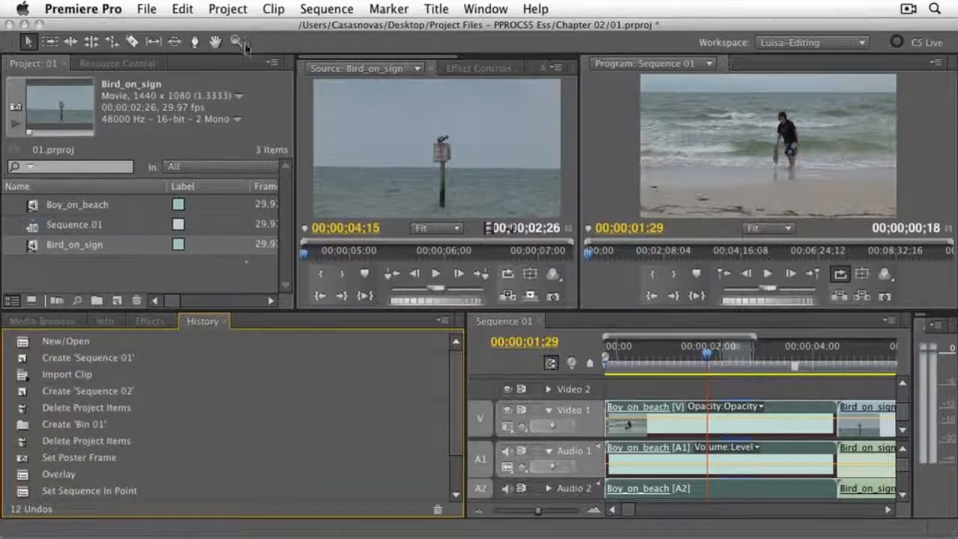
{"action": "left_click", "coordinate": [183, 10]}
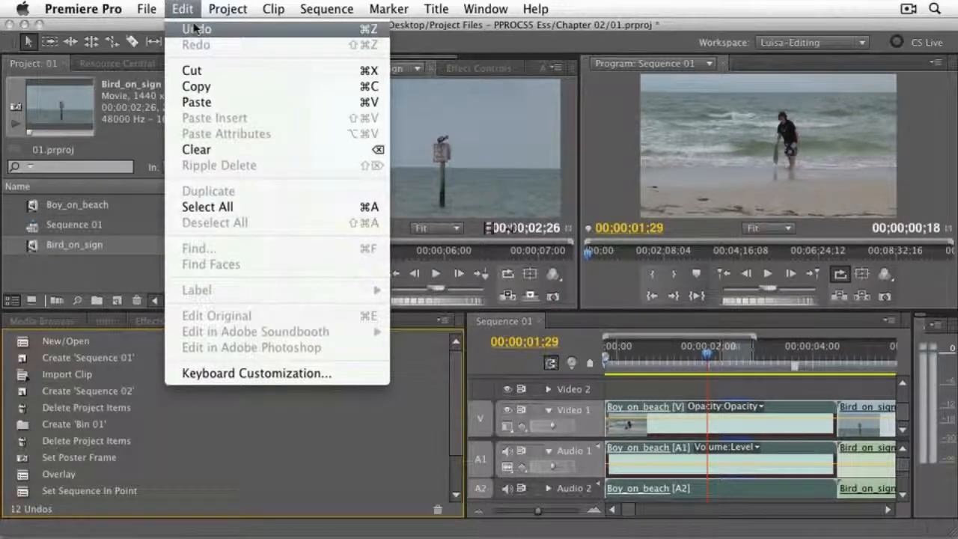
{"action": "left_click", "coordinate": [257, 495]}
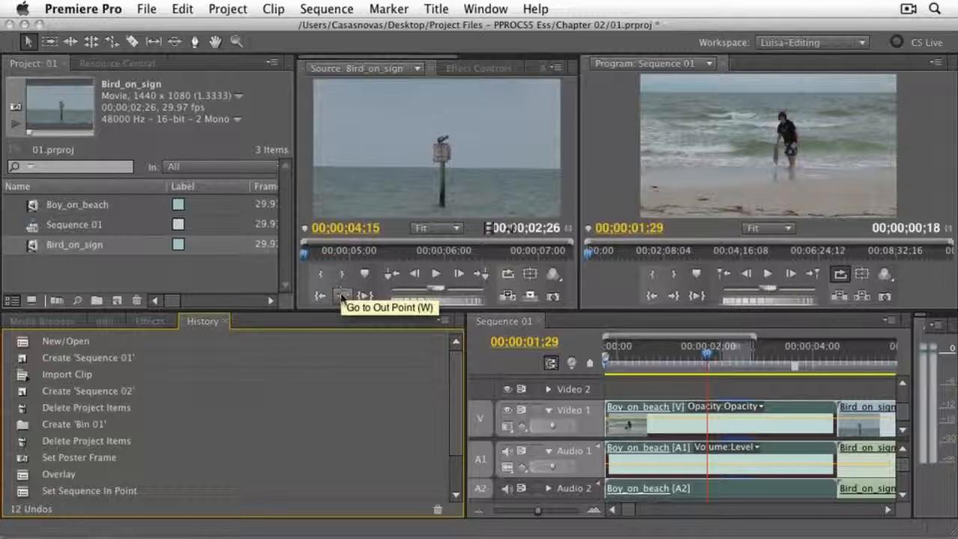
- Open the Metadata panel, enlarge its frame in width and height, and examine the Boy_on_beach clip metadata down to the video and audio usage
{"action": "left_click", "coordinate": [487, 10]}
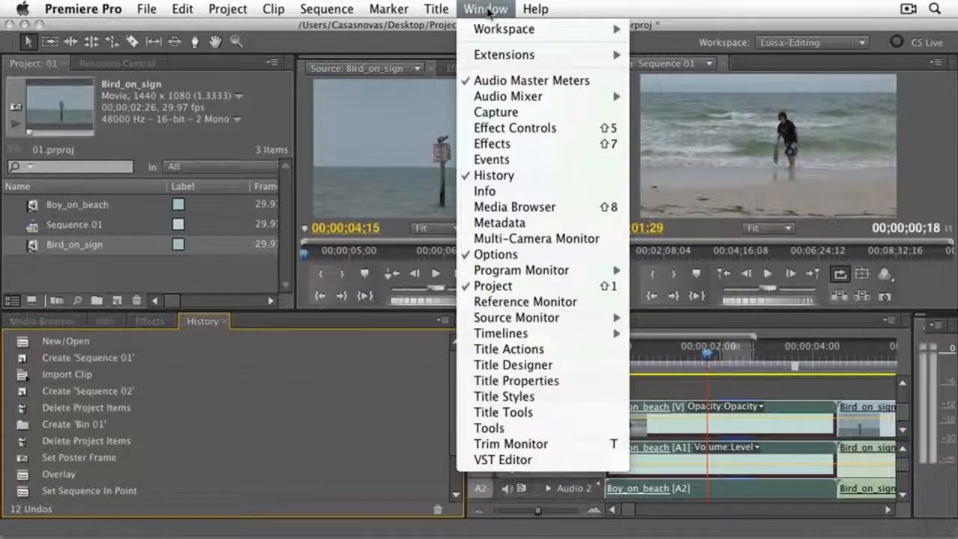
{"action": "left_click", "coordinate": [503, 223]}
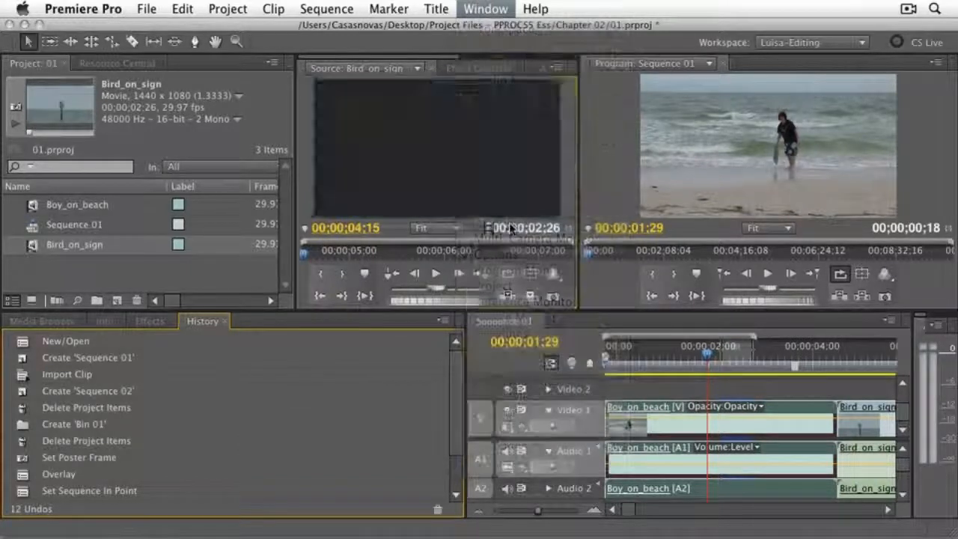
{"action": "left_click_drag", "start_coordinate": [578, 185], "coordinate": [715, 185]}
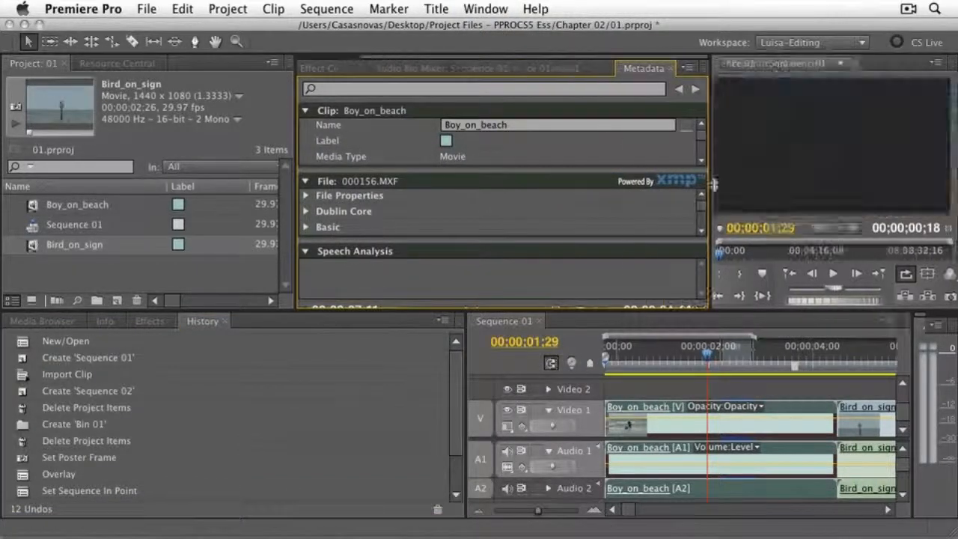
{"action": "left_click_drag", "start_coordinate": [295, 188], "coordinate": [204, 187]}
{"action": "left_click_drag", "start_coordinate": [266, 307], "coordinate": [271, 428]}
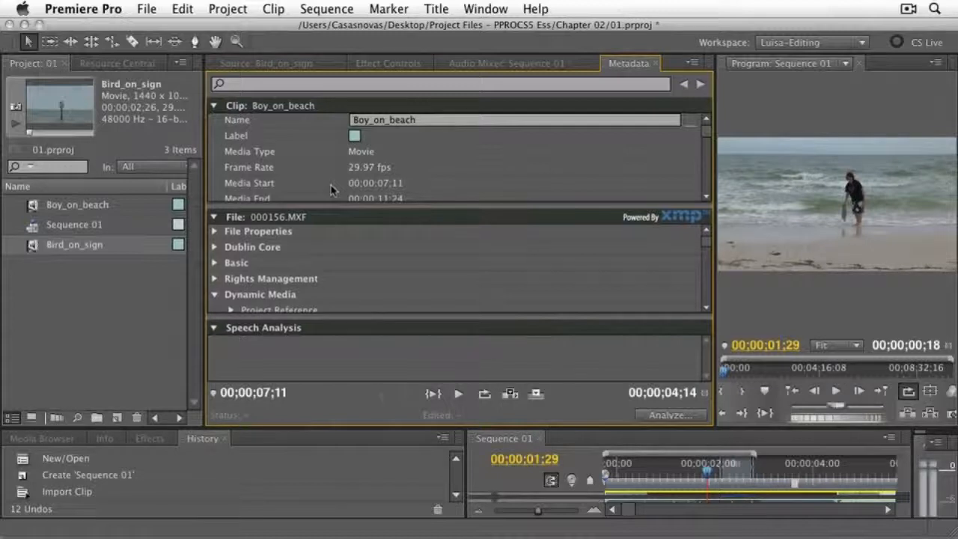
{"action": "left_click_drag", "start_coordinate": [704, 136], "coordinate": [708, 161]}
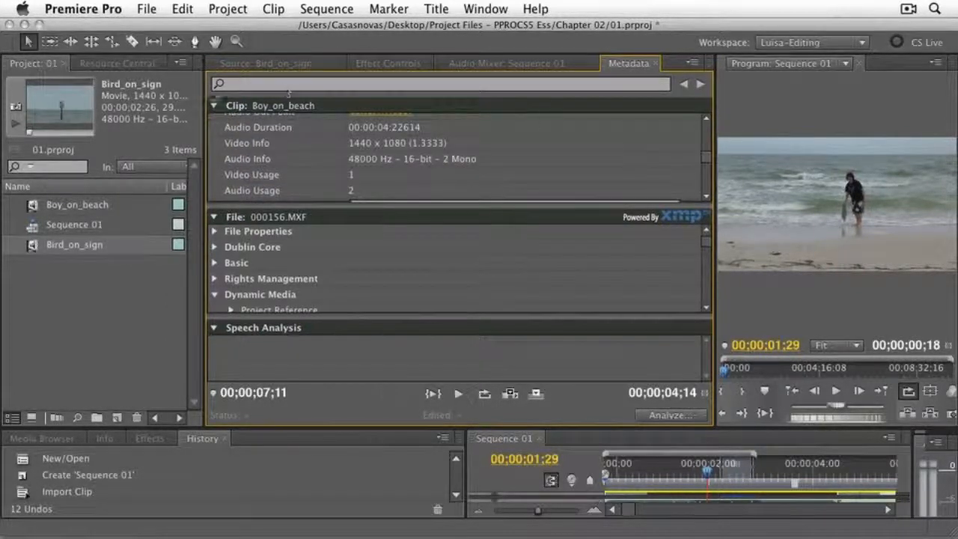